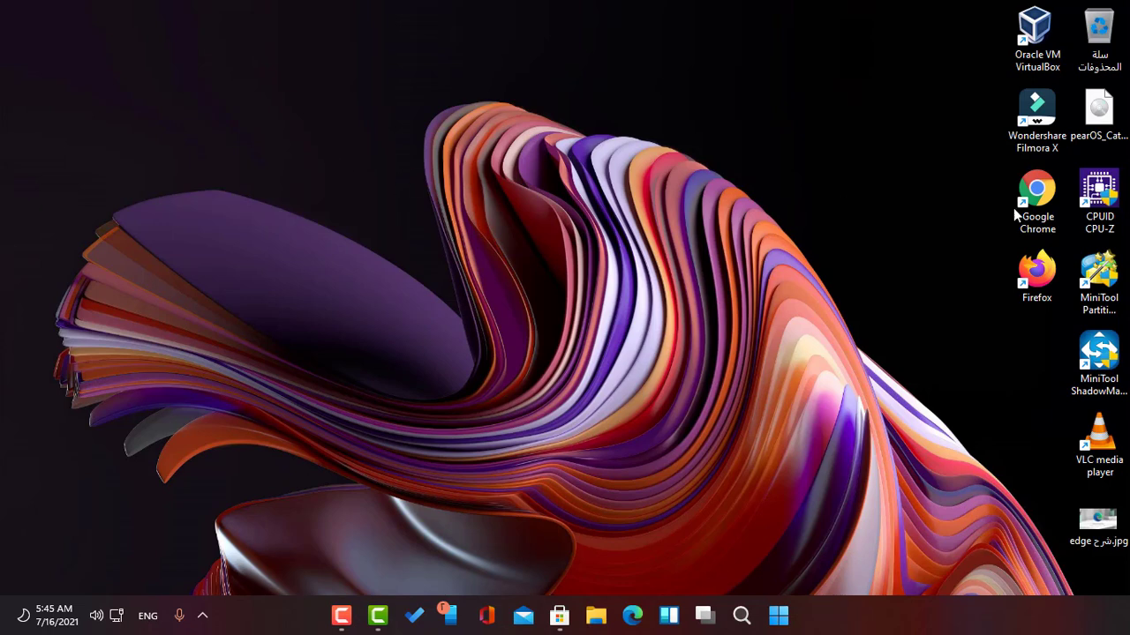
{"action": "left_click", "coordinate": [1034, 279]}
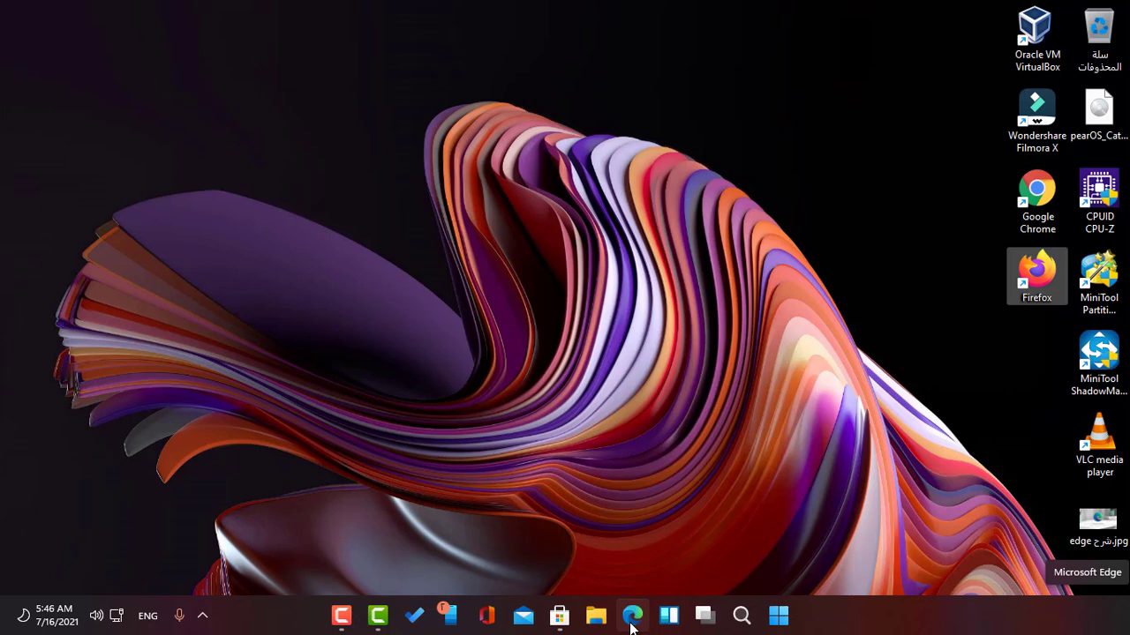
{"action": "left_click", "coordinate": [560, 512]}
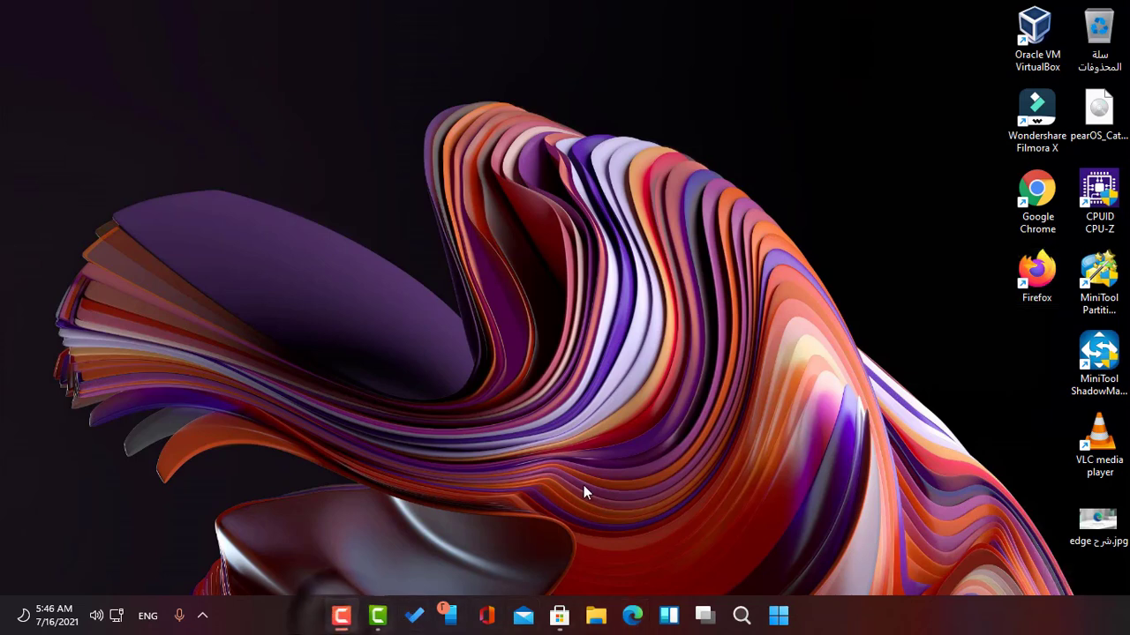
Open Microsoft Edge, try the Focused and Inspirational new tab page layouts, and set the layout to Informational (معلوماتي)
{"action": "left_click", "coordinate": [632, 615]}
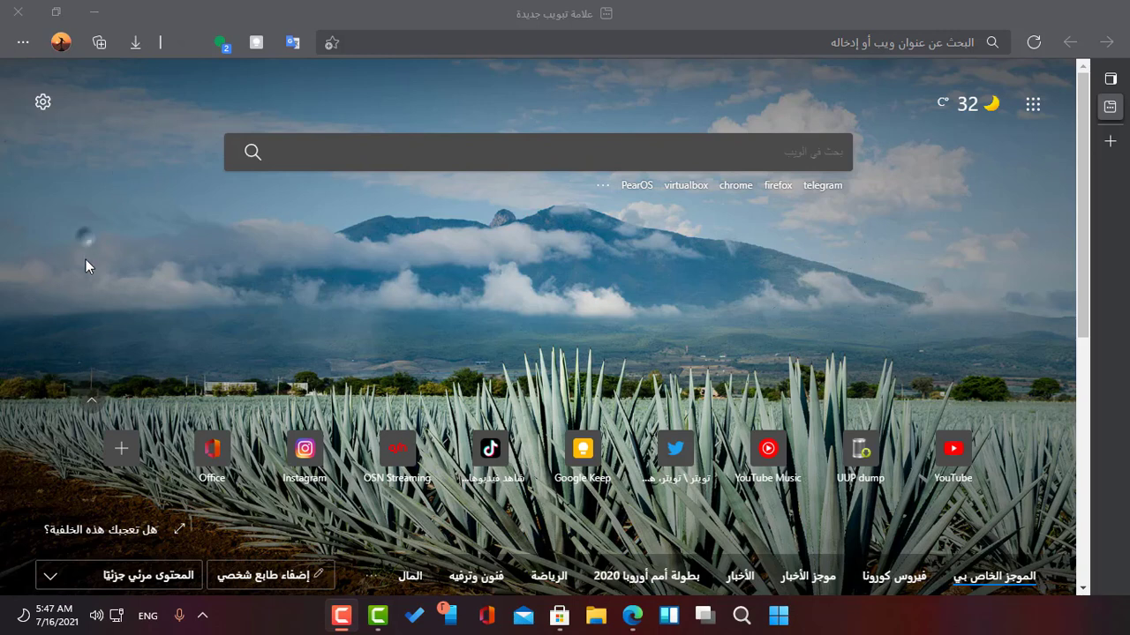
{"action": "left_click", "coordinate": [45, 110]}
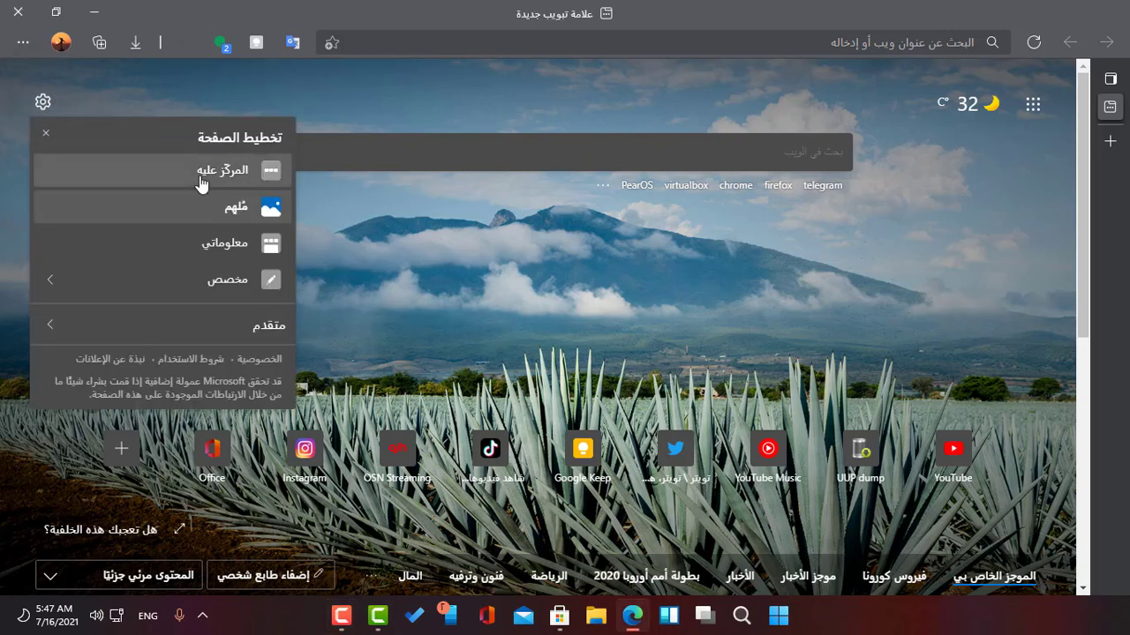
{"action": "left_click", "coordinate": [150, 181]}
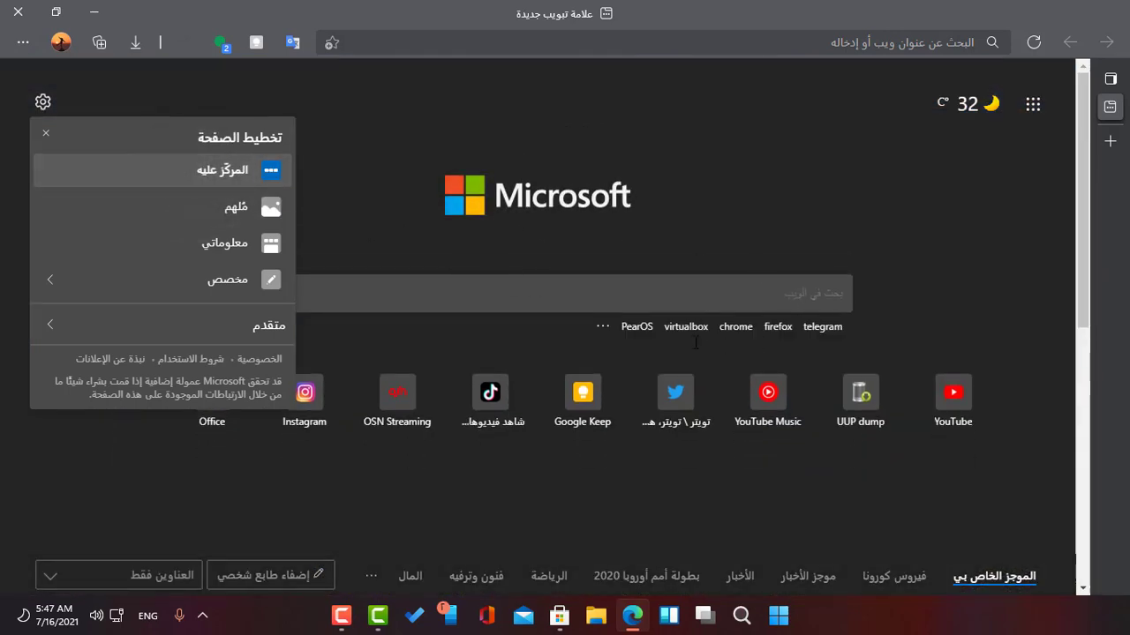
{"action": "left_click", "coordinate": [128, 215]}
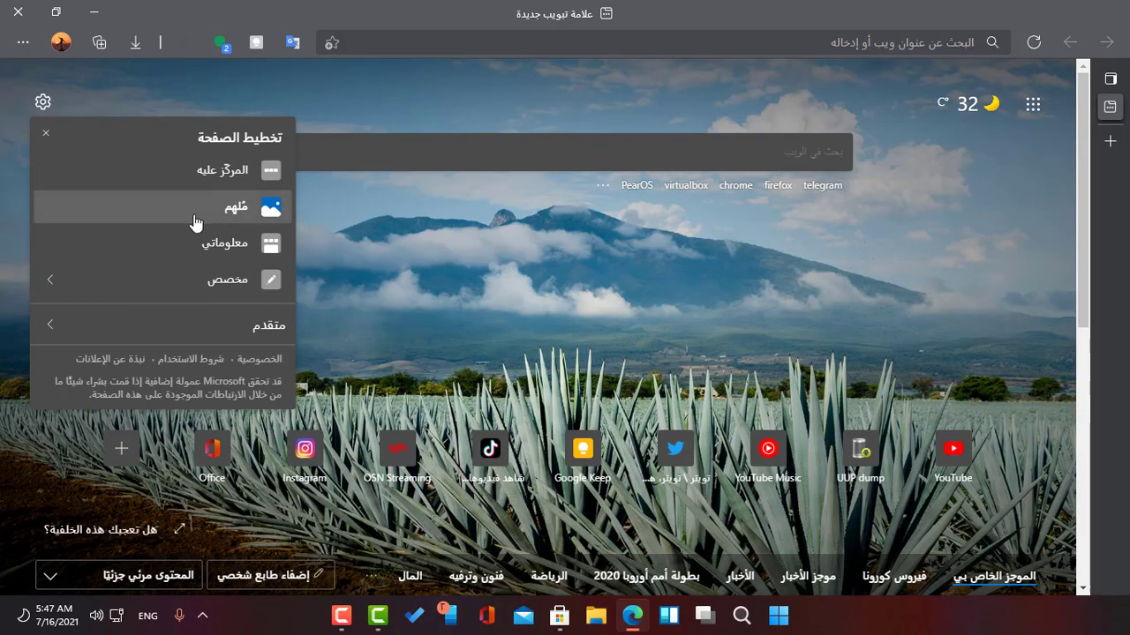
{"action": "left_click", "coordinate": [197, 251]}
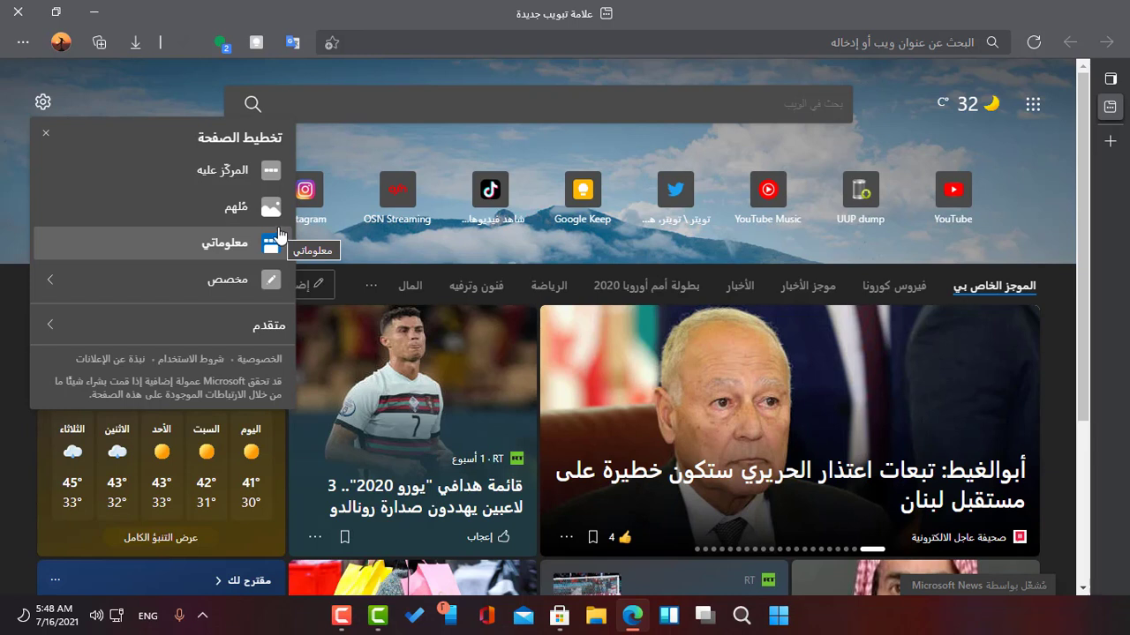
{"action": "left_click", "coordinate": [243, 278]}
{"action": "left_click", "coordinate": [152, 68]}
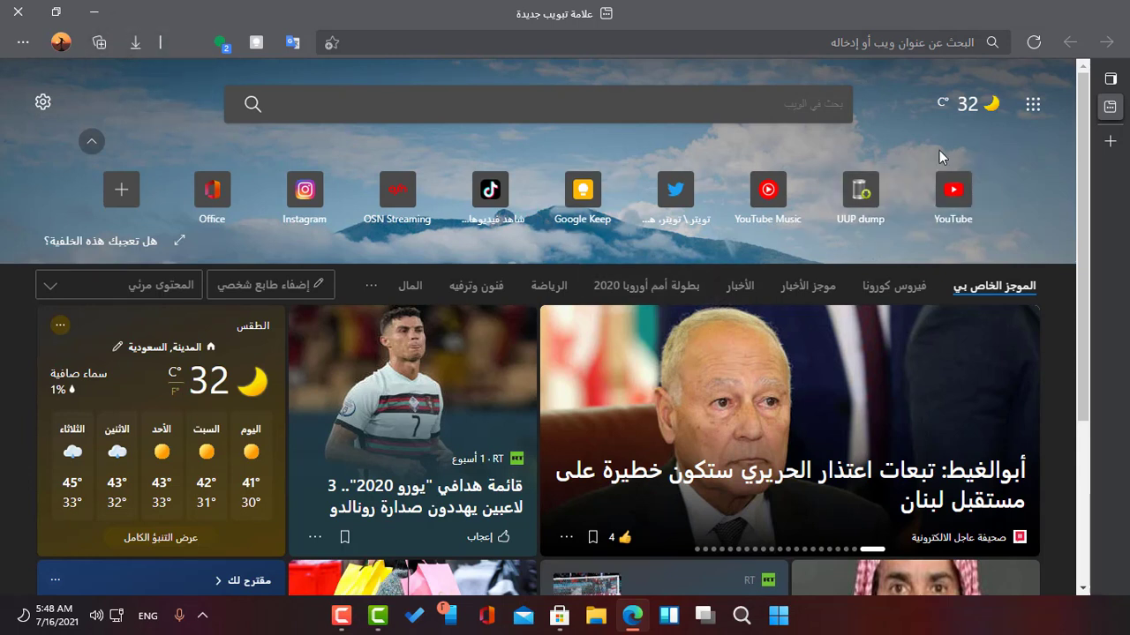
View the new tab page's weather forecast and its Microsoft 365 app list
{"action": "mouse_move", "coordinate": [960, 113]}
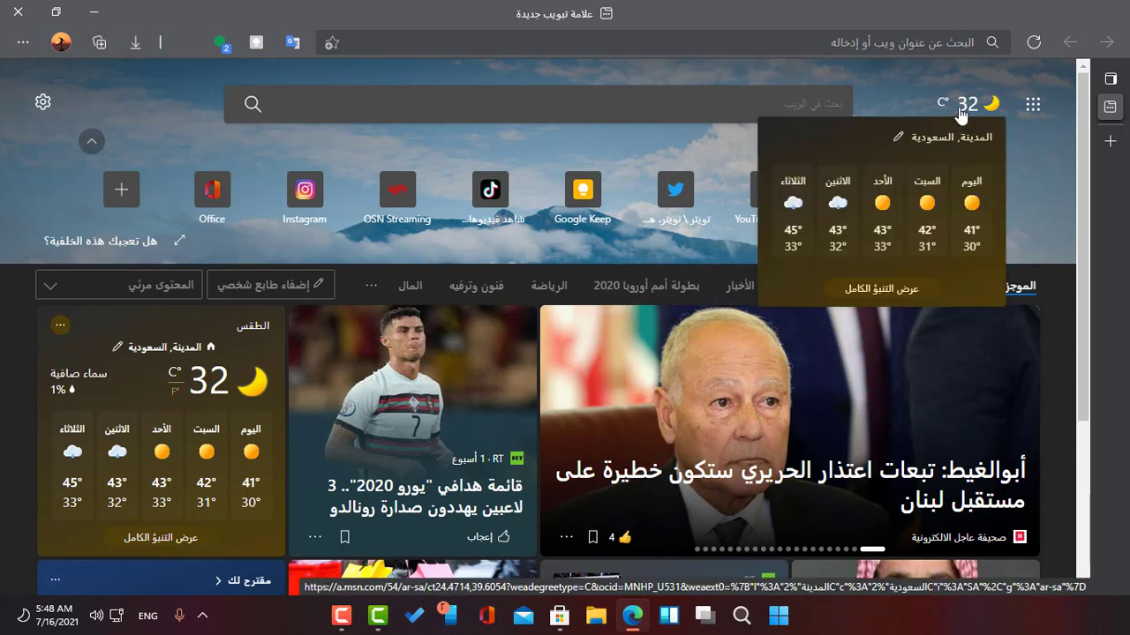
{"action": "left_click", "coordinate": [1032, 114]}
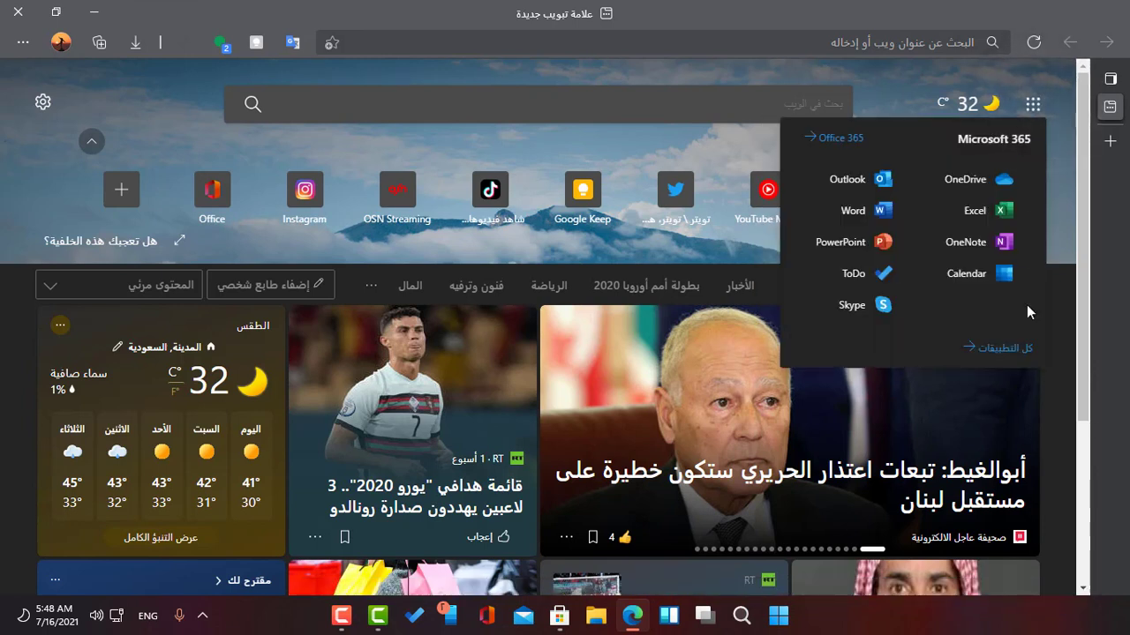
{"action": "left_click", "coordinate": [778, 615]}
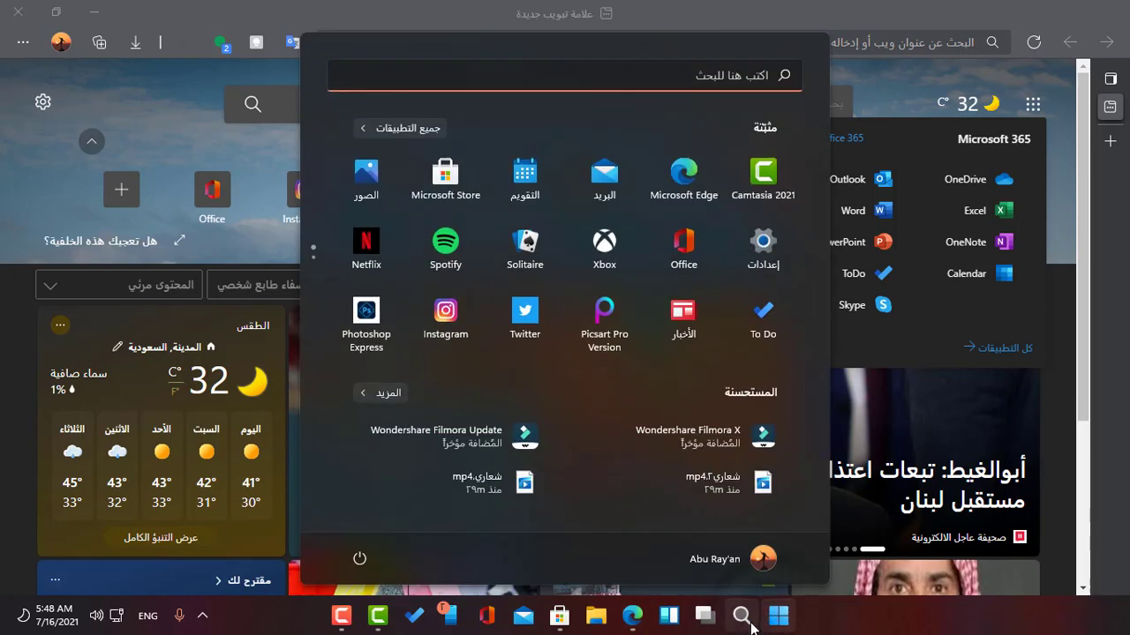
{"action": "left_click", "coordinate": [783, 628]}
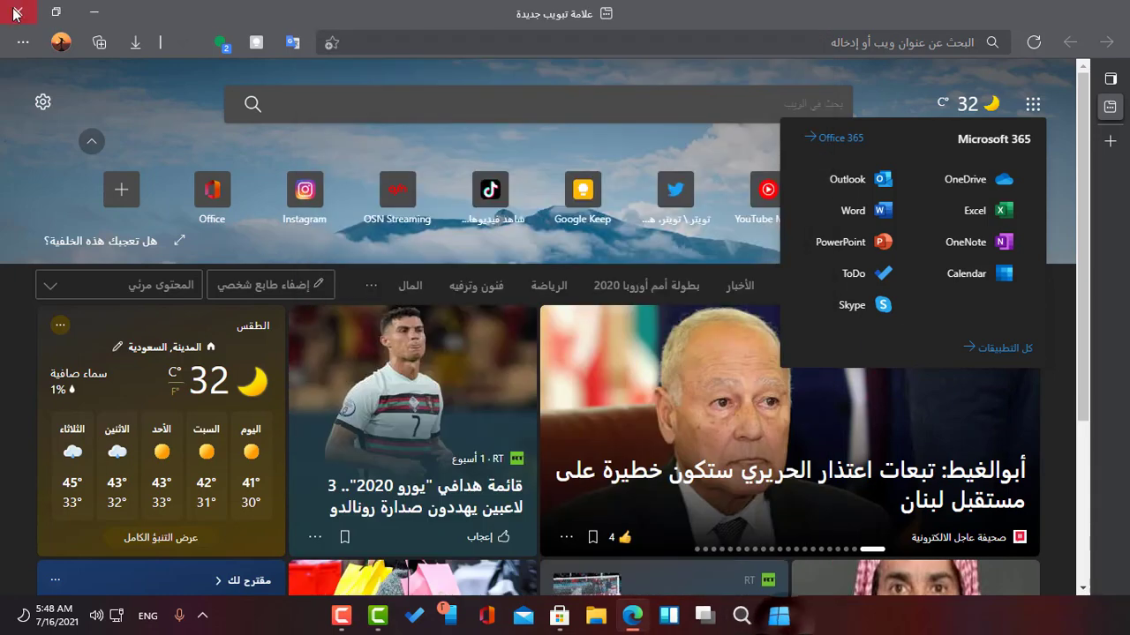
Open Google Chrome and arrange it side by side with Microsoft Edge, Chrome on the left half of the desktop
{"action": "left_click", "coordinate": [94, 13]}
{"action": "double_click", "coordinate": [1044, 196]}
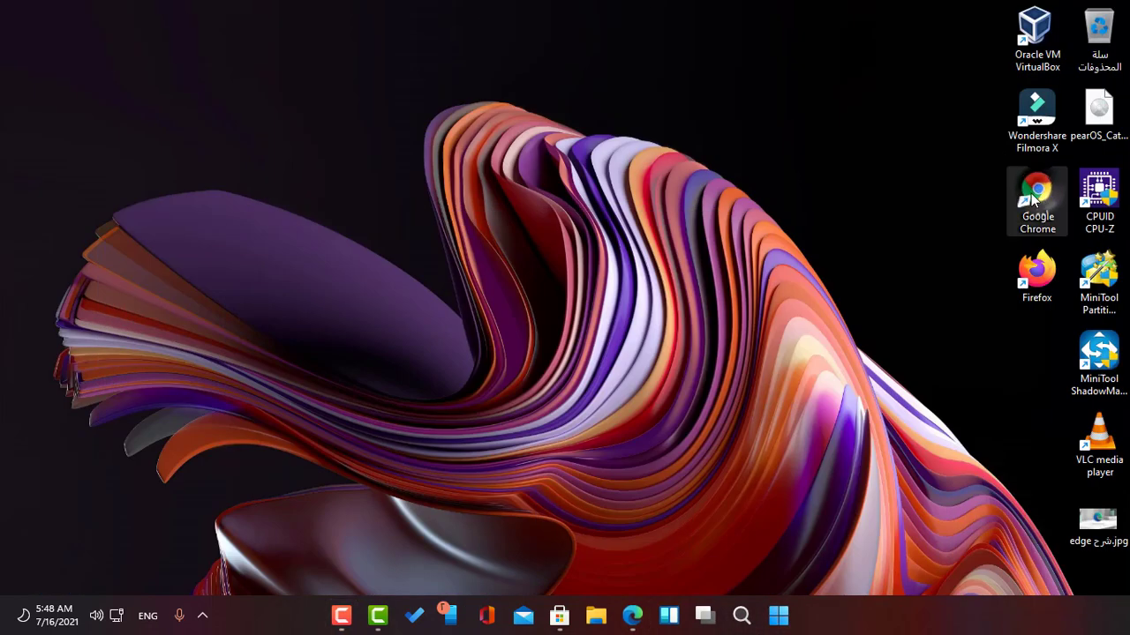
{"action": "key", "text": "super+Left"}
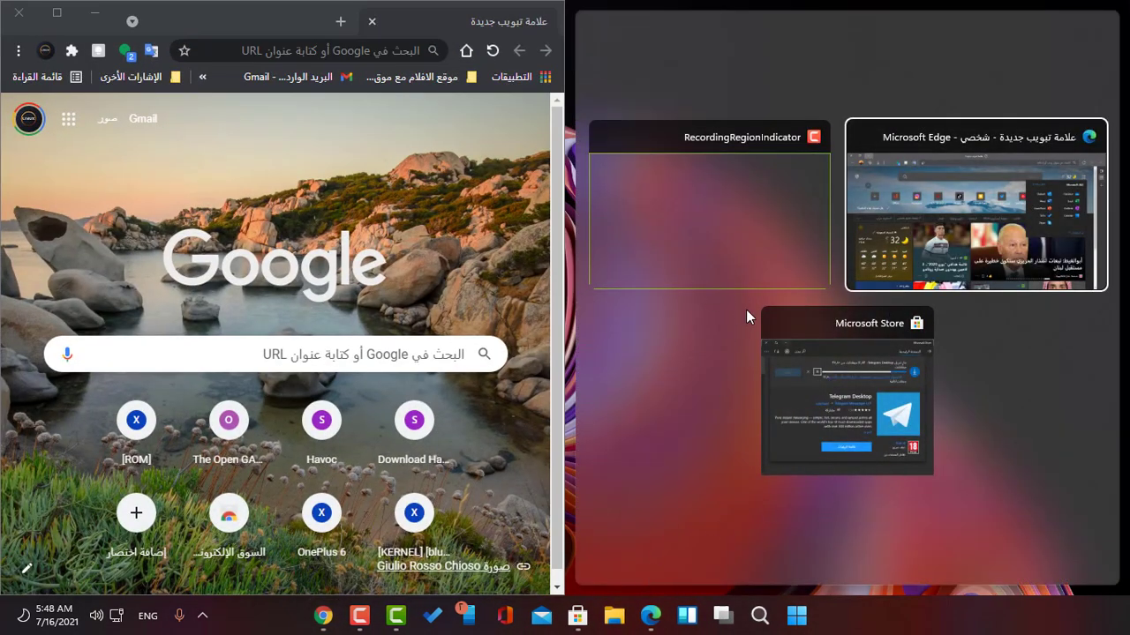
{"action": "left_click", "coordinate": [860, 281]}
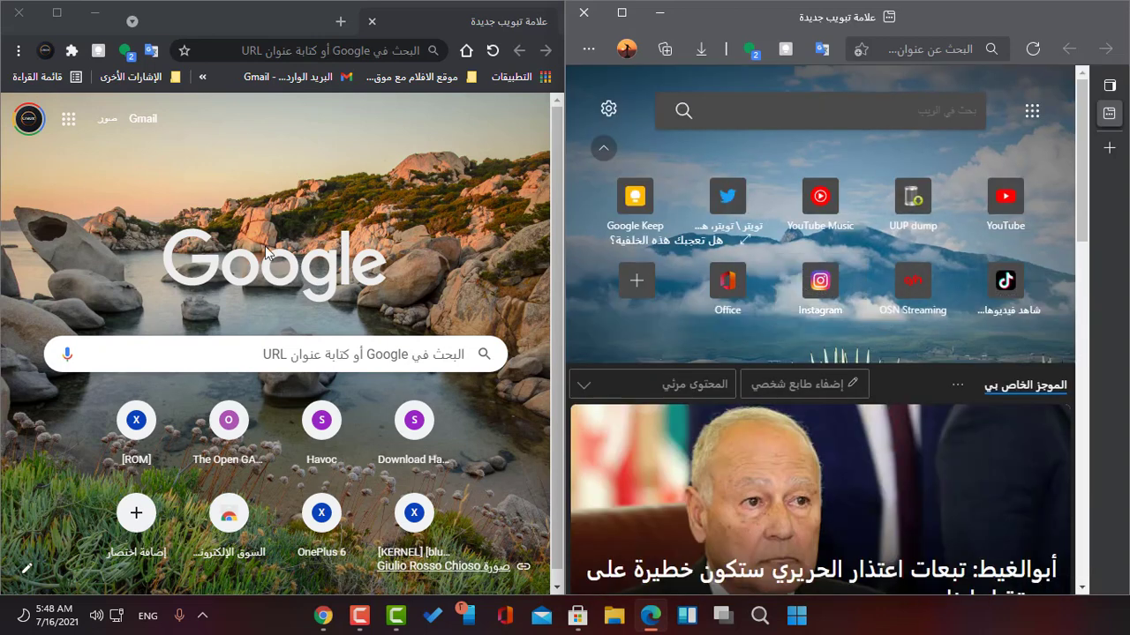
Look through the Google apps list in Chrome and open the Microsoft 365 app list in Edge for comparison
{"action": "left_click", "coordinate": [69, 133]}
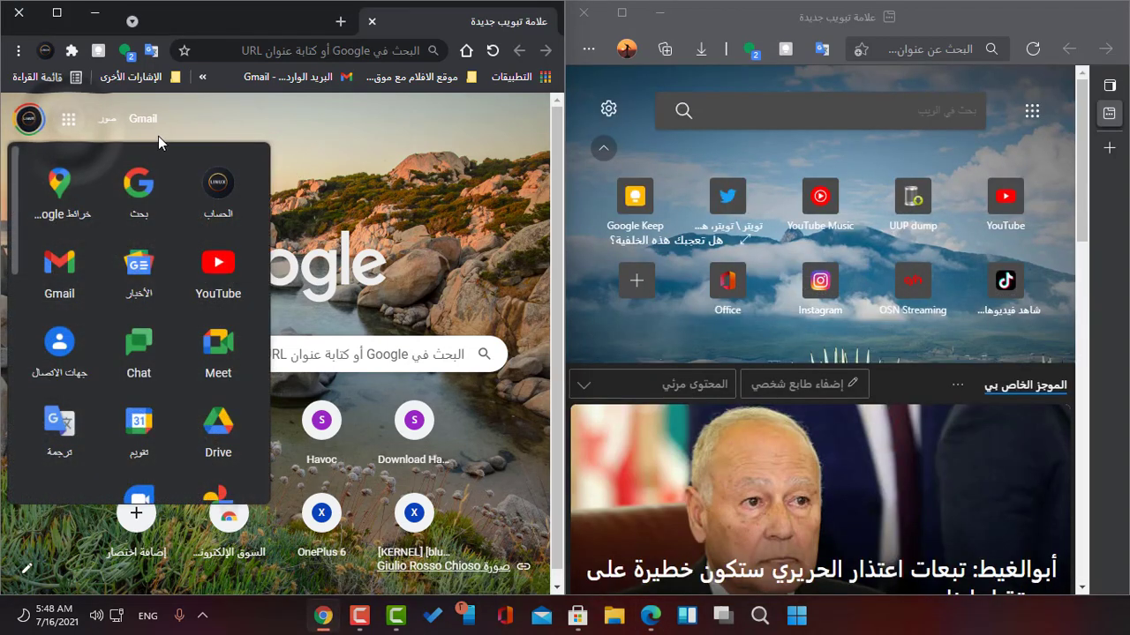
{"action": "scroll", "coordinate": [97, 432], "scroll_direction": "down", "scroll_amount": 3}
{"action": "scroll", "coordinate": [97, 432], "scroll_direction": "up", "scroll_amount": 3}
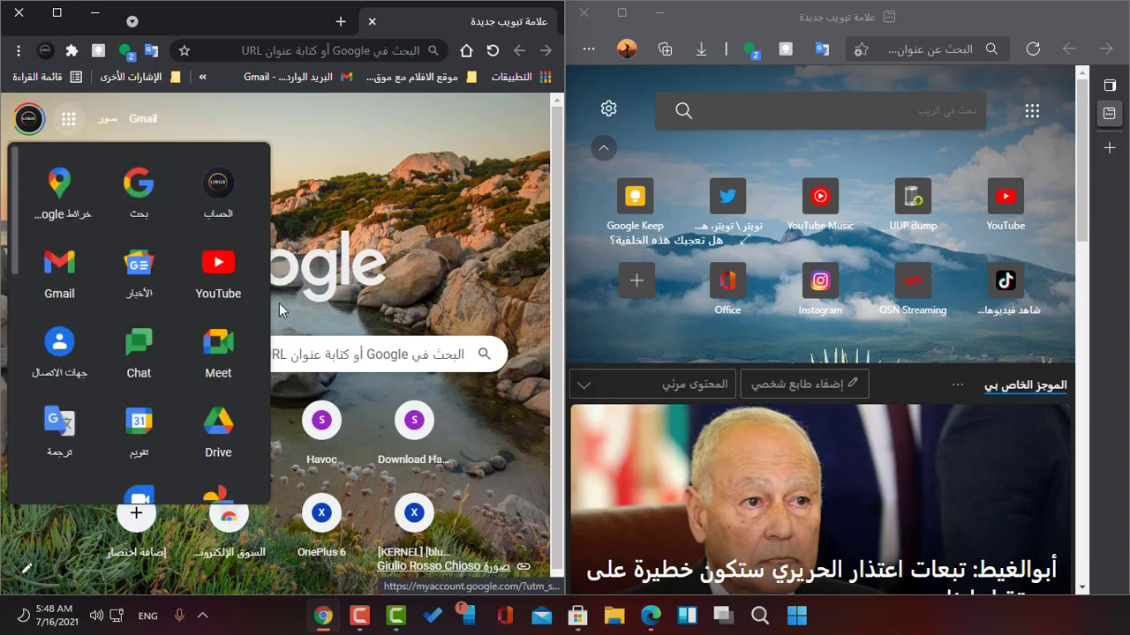
{"action": "left_click", "coordinate": [1032, 110]}
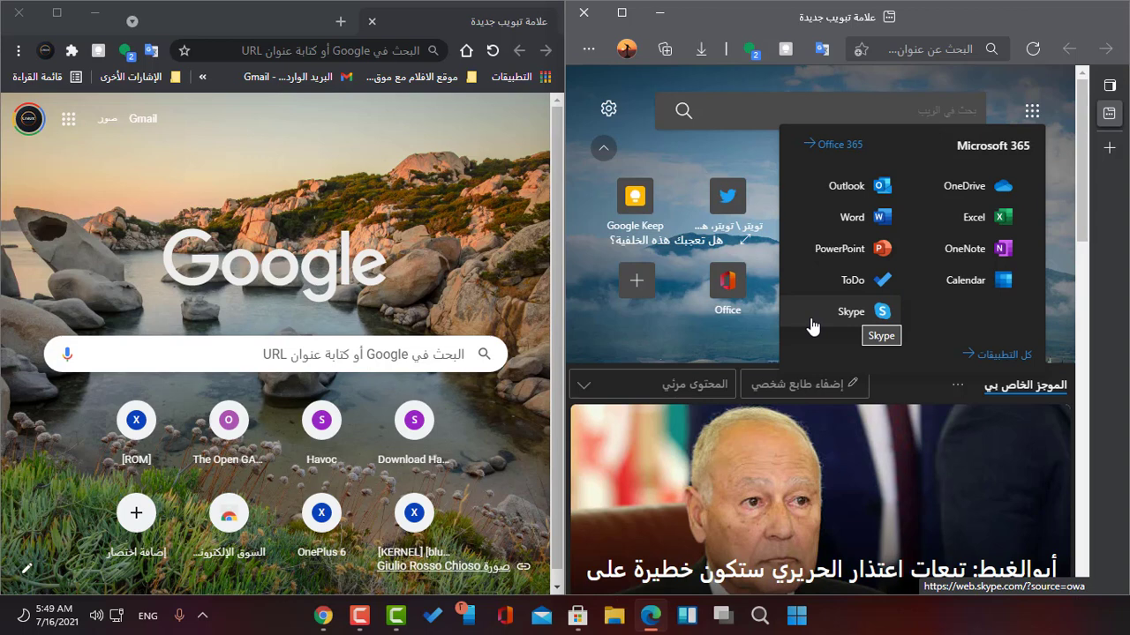
Examine the full Google apps list in Chrome, close it, and view the tab search list
{"action": "left_click", "coordinate": [67, 123]}
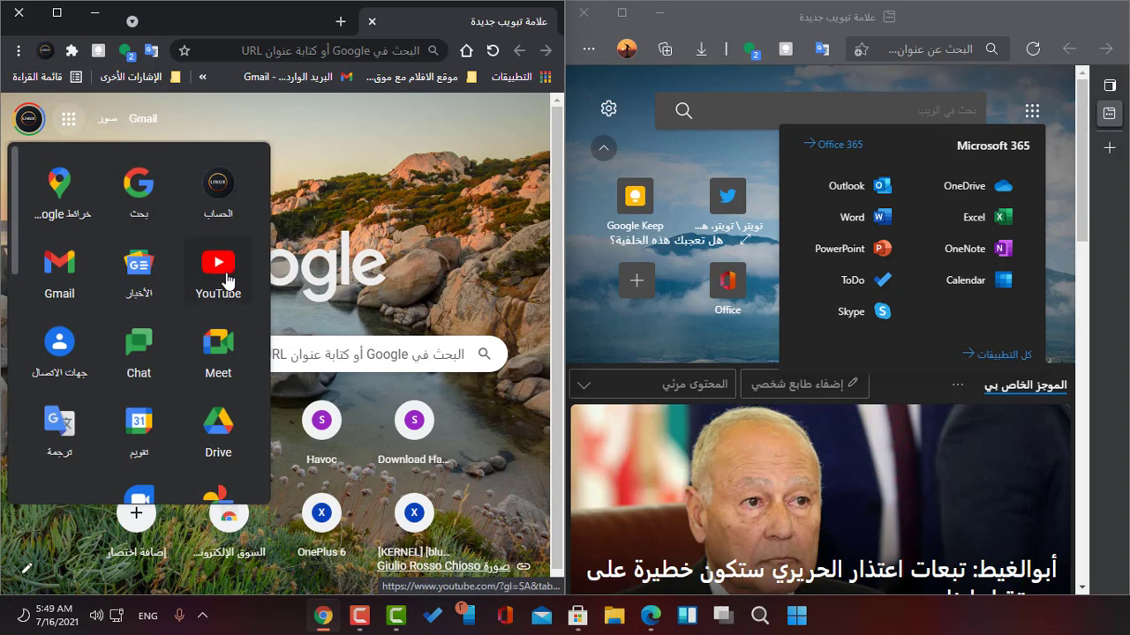
{"action": "key", "text": "Escape"}
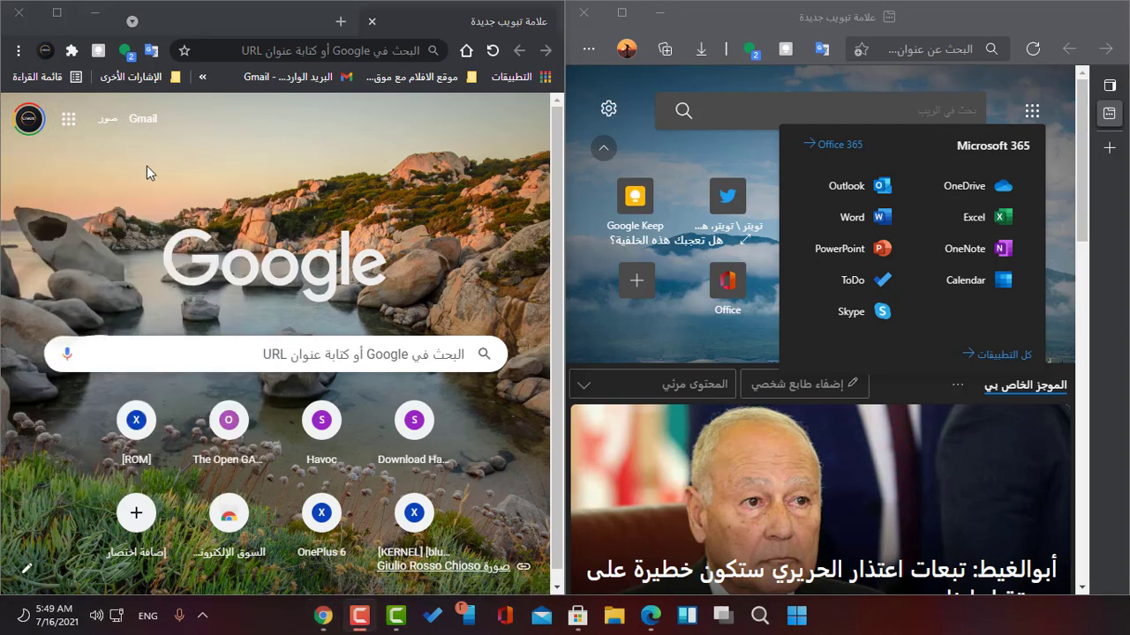
{"action": "left_click", "coordinate": [68, 119]}
{"action": "scroll", "coordinate": [141, 422], "scroll_direction": "down", "scroll_amount": 3}
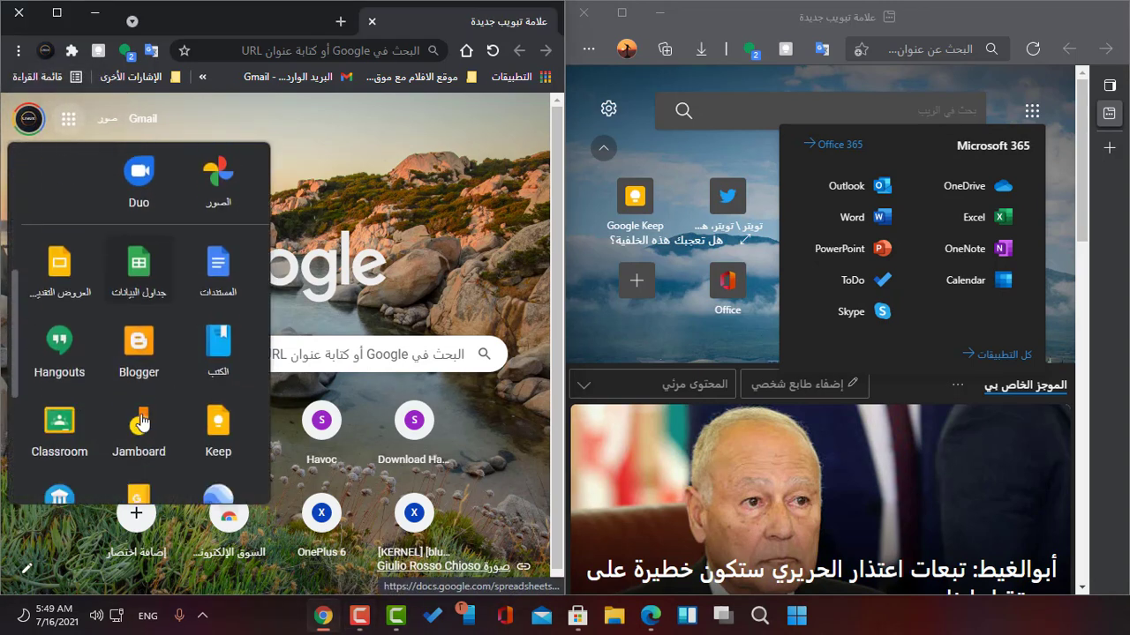
{"action": "scroll", "coordinate": [142, 415], "scroll_direction": "up", "scroll_amount": 5}
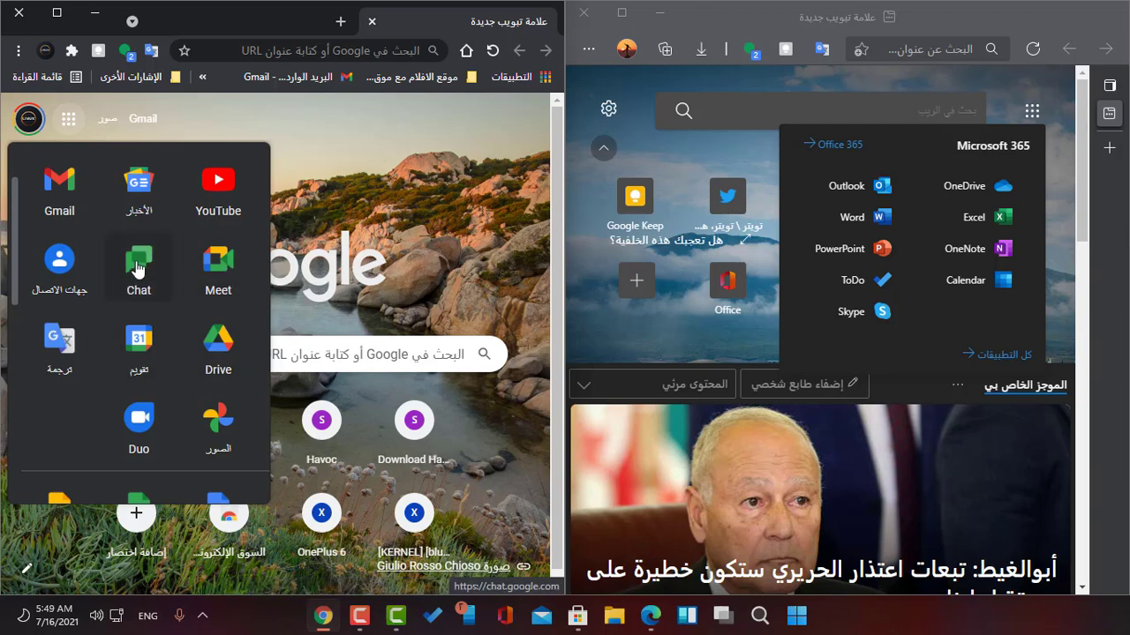
{"action": "scroll", "coordinate": [75, 294], "scroll_direction": "up", "scroll_amount": 2}
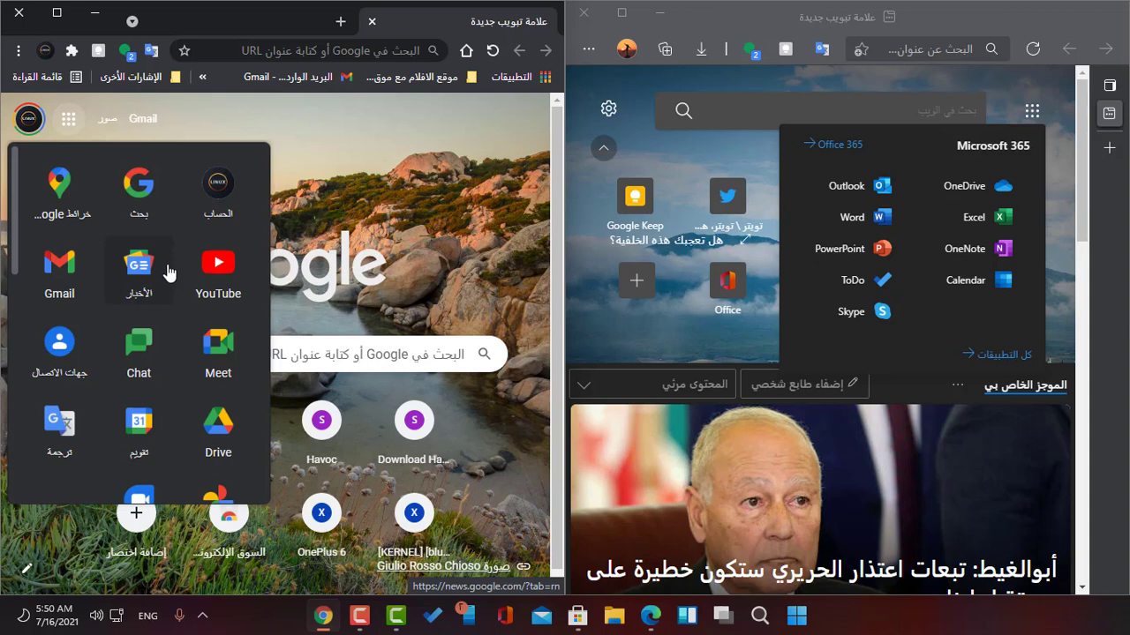
{"action": "left_click", "coordinate": [362, 208]}
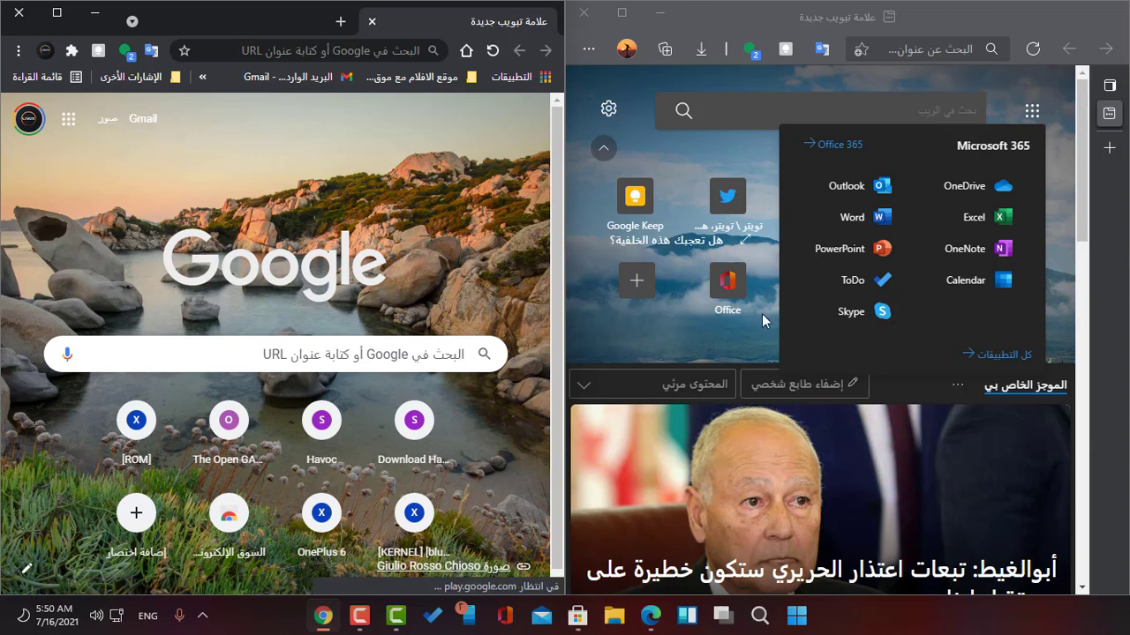
{"action": "left_click", "coordinate": [131, 23]}
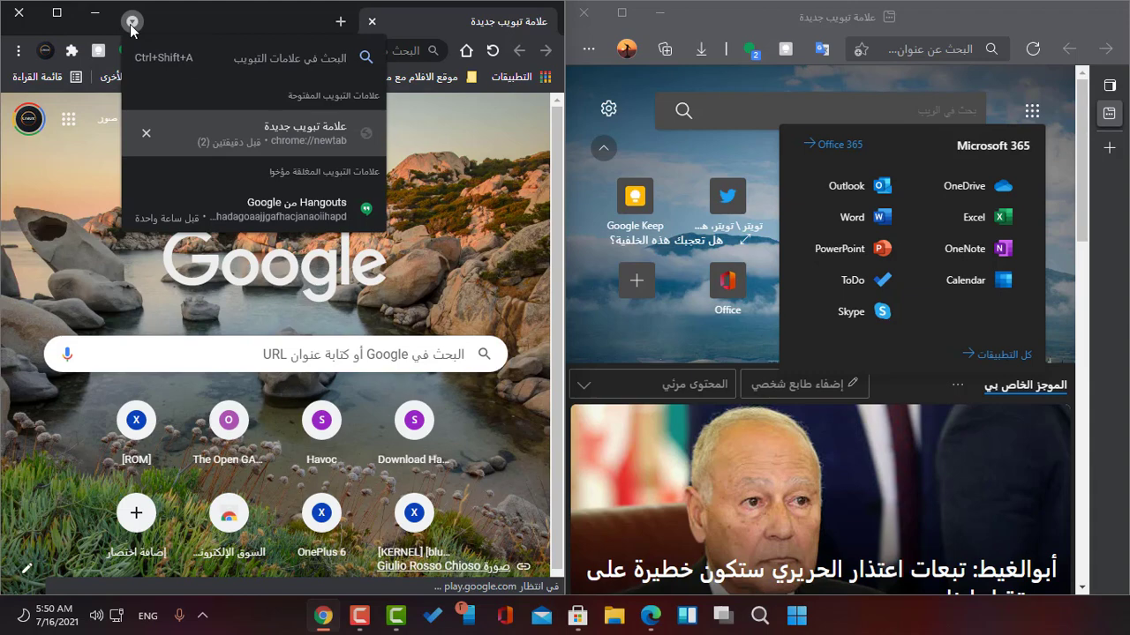
Minimise the Chrome and Edge windows and open Firefox
{"action": "left_click", "coordinate": [97, 13]}
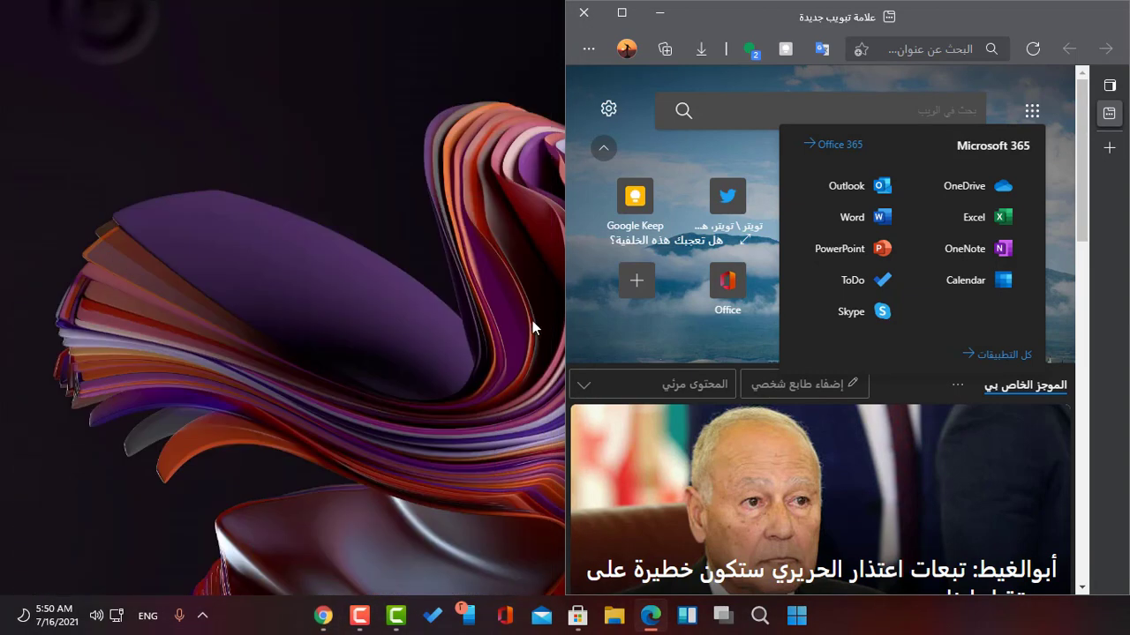
{"action": "left_click", "coordinate": [659, 13]}
{"action": "double_click", "coordinate": [1036, 269]}
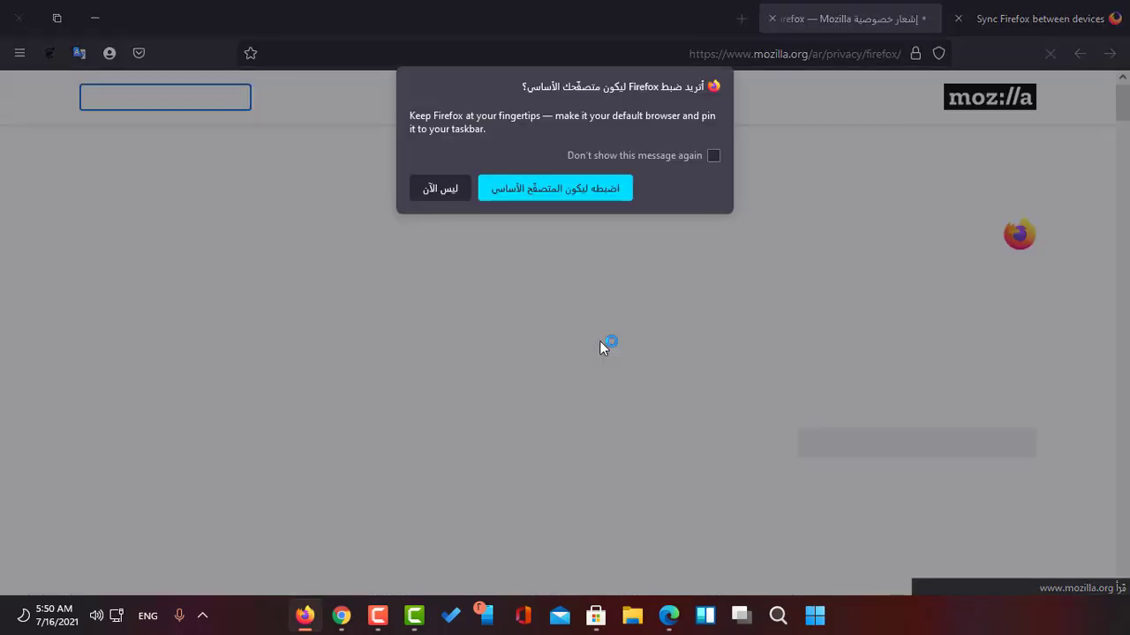
Decline making Firefox the default browser and replace the privacy notice tab with a new tab
{"action": "left_click", "coordinate": [438, 192]}
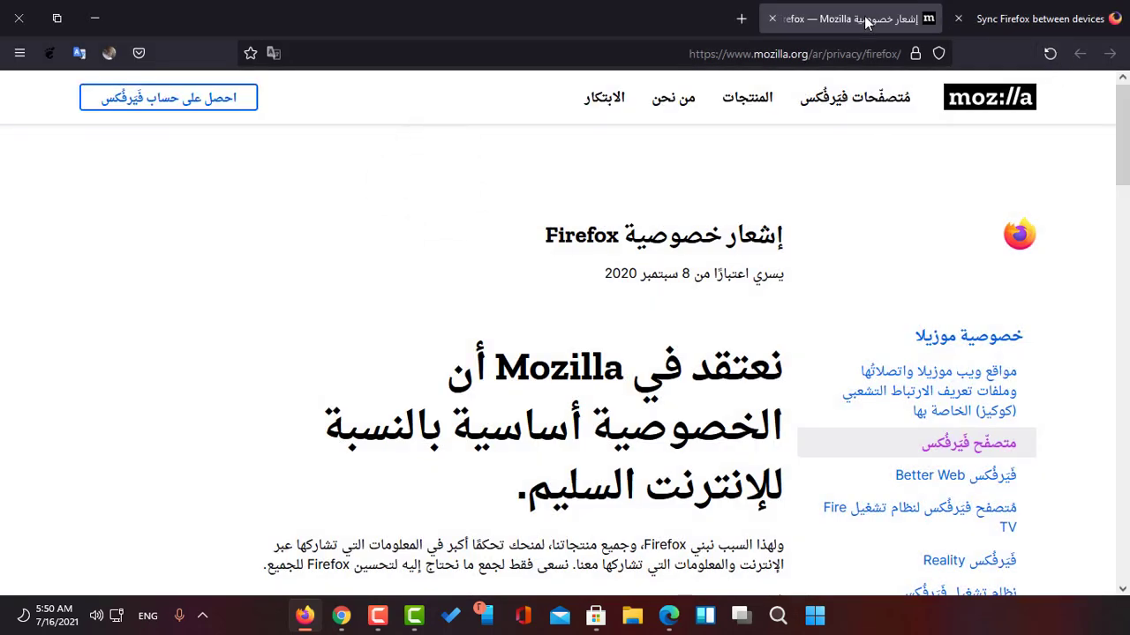
{"action": "left_click", "coordinate": [772, 17]}
{"action": "left_click", "coordinate": [928, 17]}
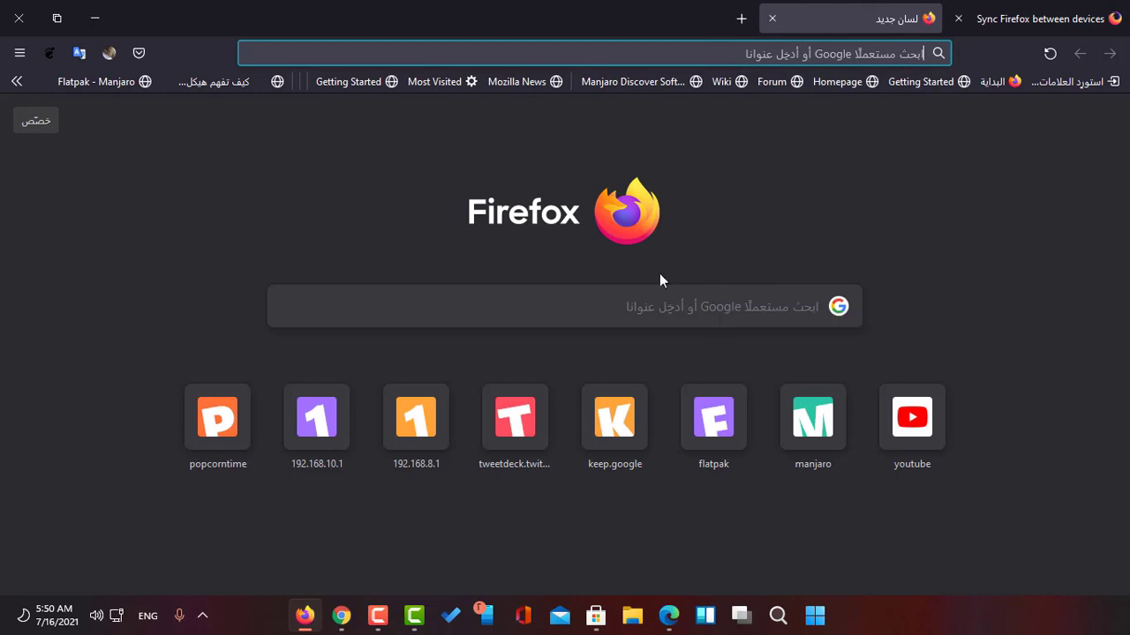
Turn on Recent Activity (أحدث الأنشطة) and Snippets (المقتطفات) in the new tab page's customisation options
{"action": "left_click", "coordinate": [37, 121]}
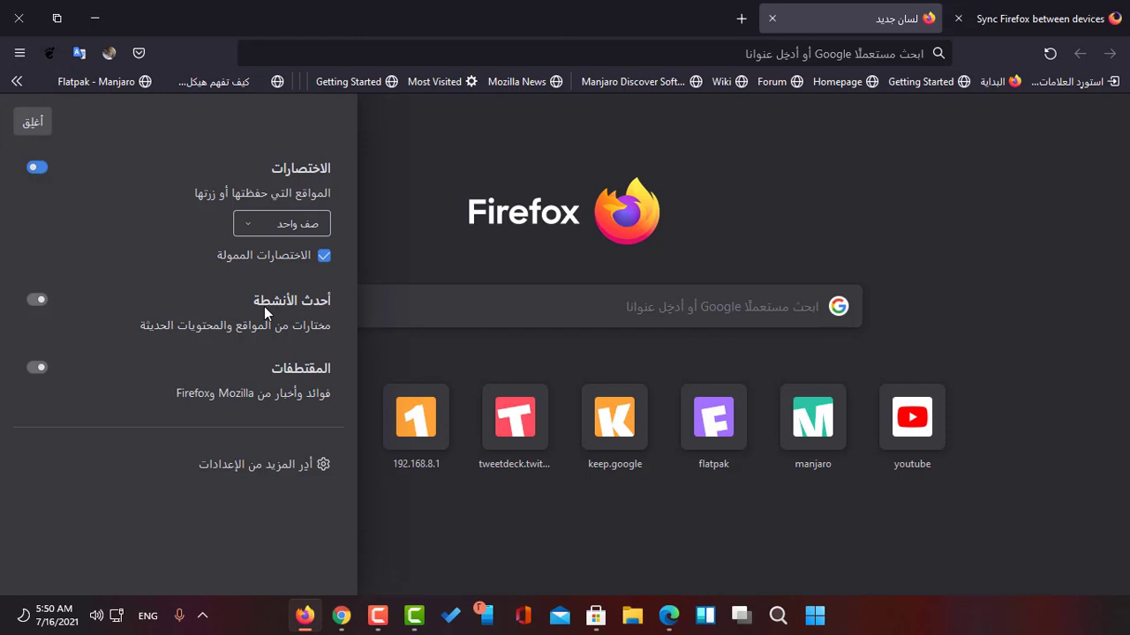
{"action": "left_click", "coordinate": [42, 301]}
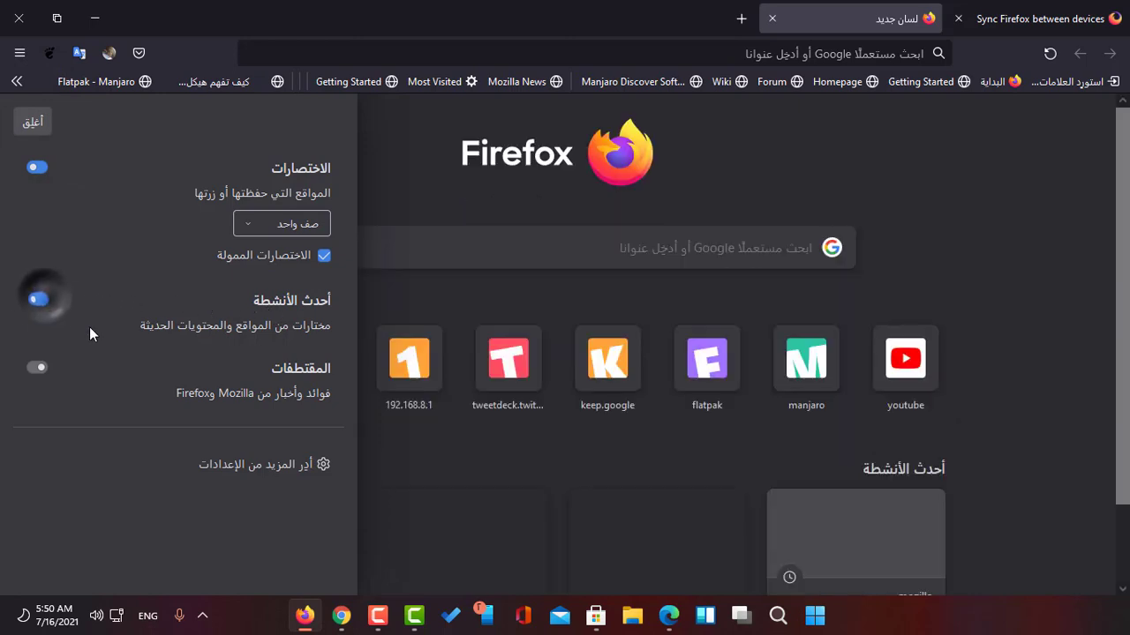
{"action": "left_click", "coordinate": [39, 368]}
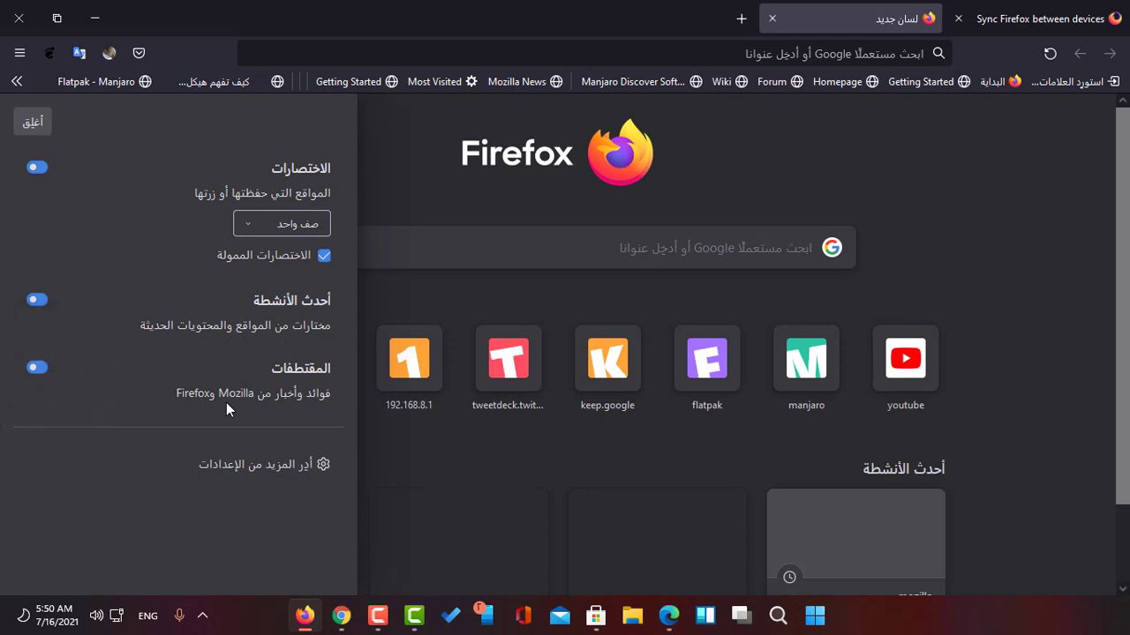
View Firefox's Pocket sign-up panel and its main application menu, closing each again
{"action": "left_click", "coordinate": [142, 55]}
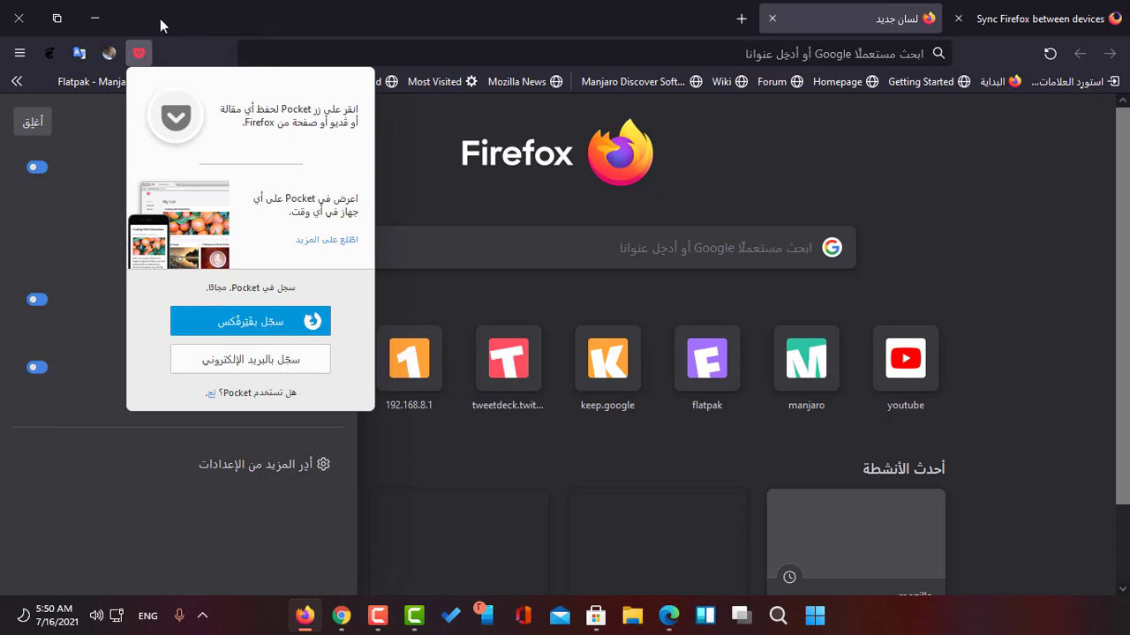
{"action": "left_click", "coordinate": [141, 55]}
{"action": "left_click", "coordinate": [20, 53]}
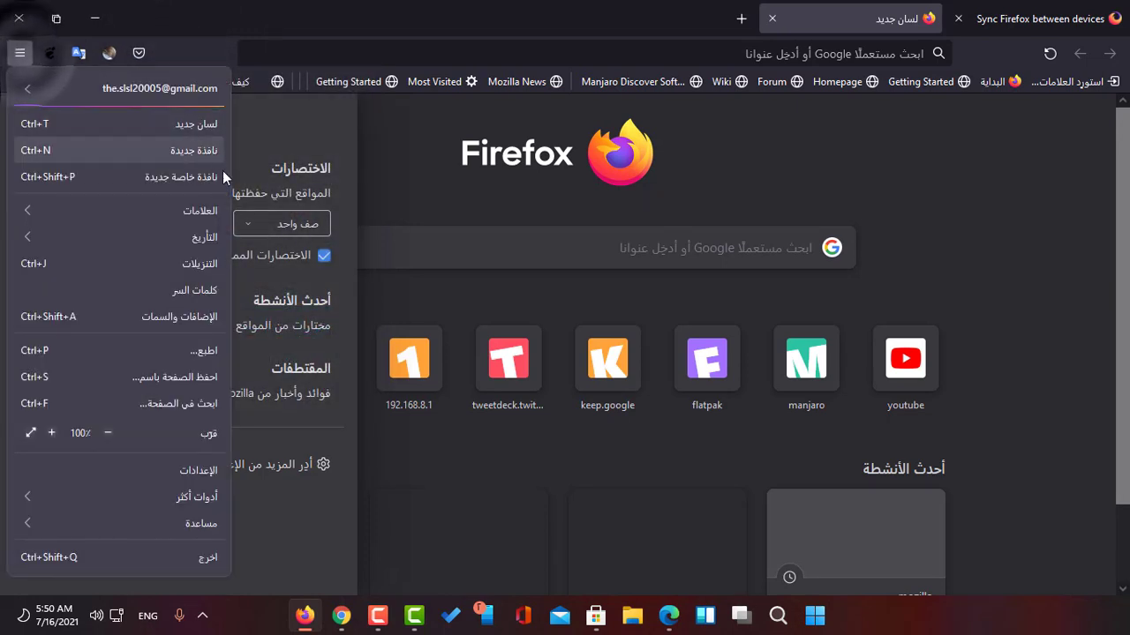
{"action": "left_click", "coordinate": [358, 25]}
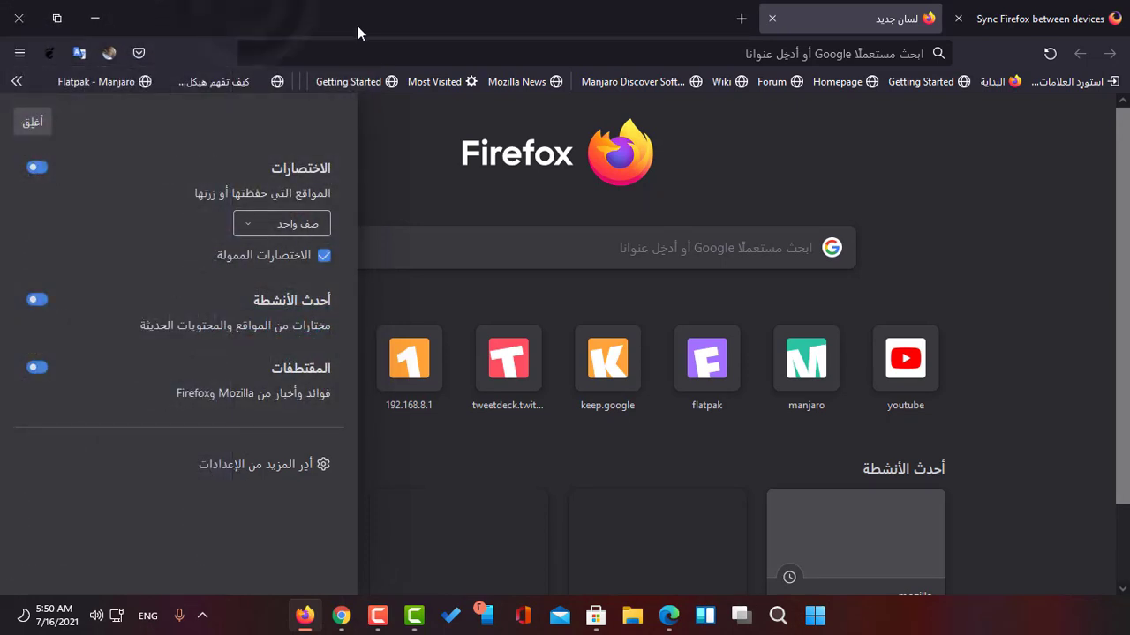
Close the new tab page's customisation options and Firefox, and restore the Chrome and Edge windows side by side
{"action": "left_click", "coordinate": [920, 256]}
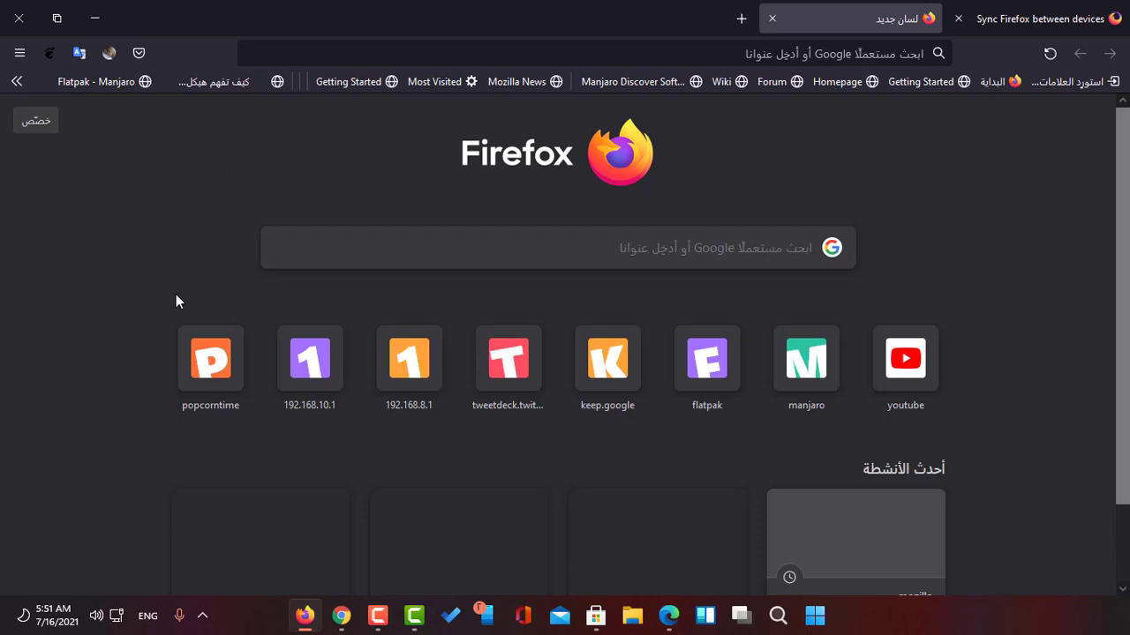
{"action": "left_click", "coordinate": [19, 17]}
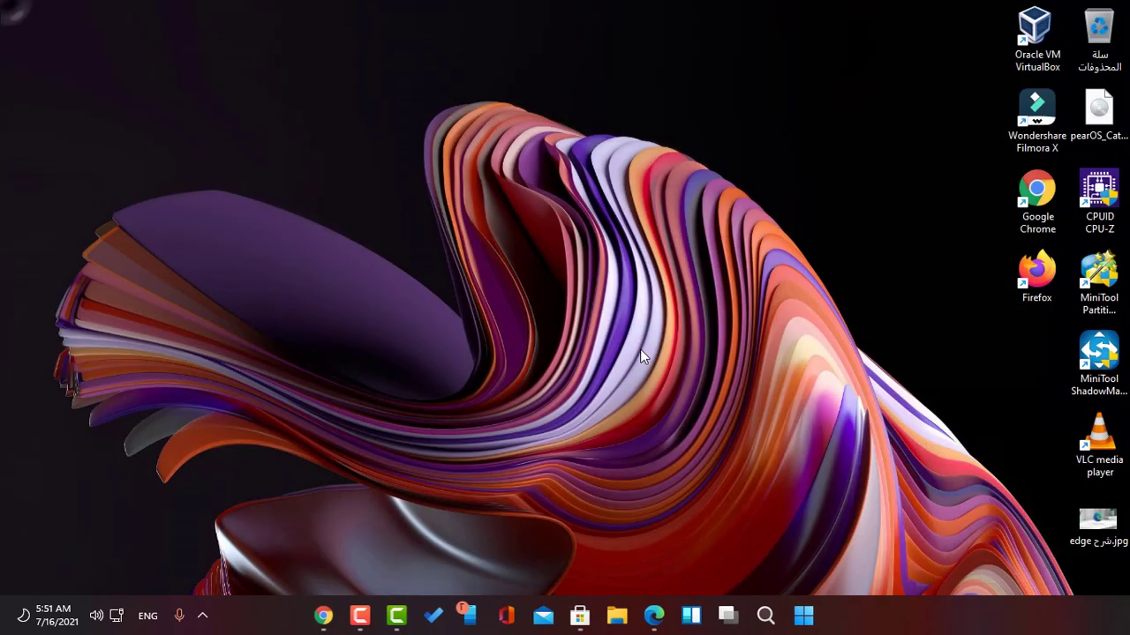
{"action": "left_click", "coordinate": [323, 615]}
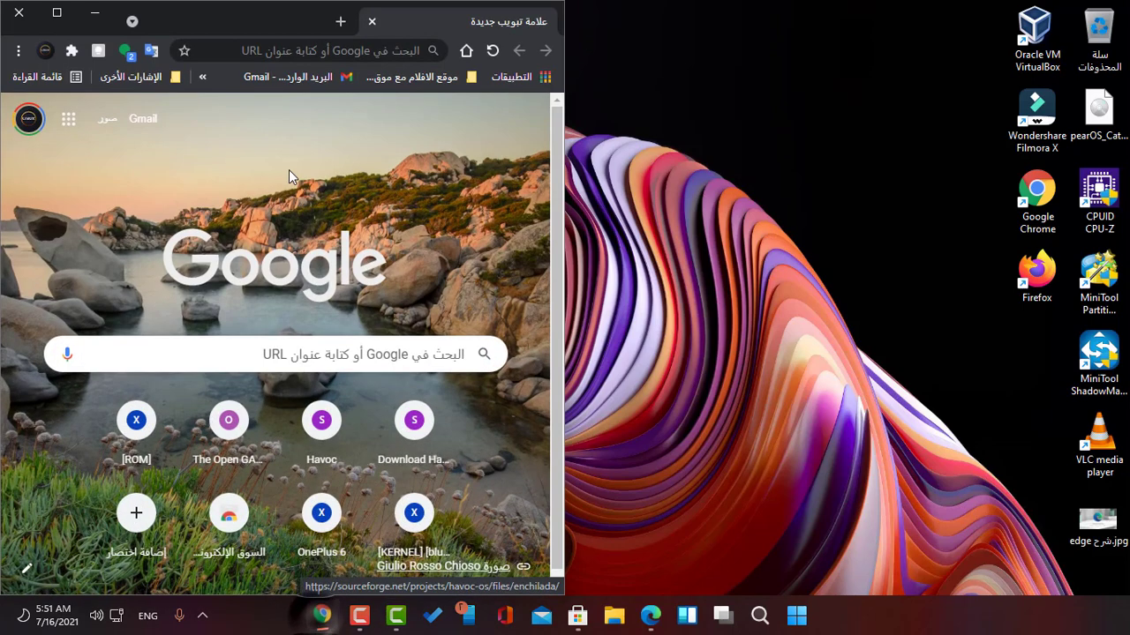
{"action": "left_click", "coordinate": [643, 614]}
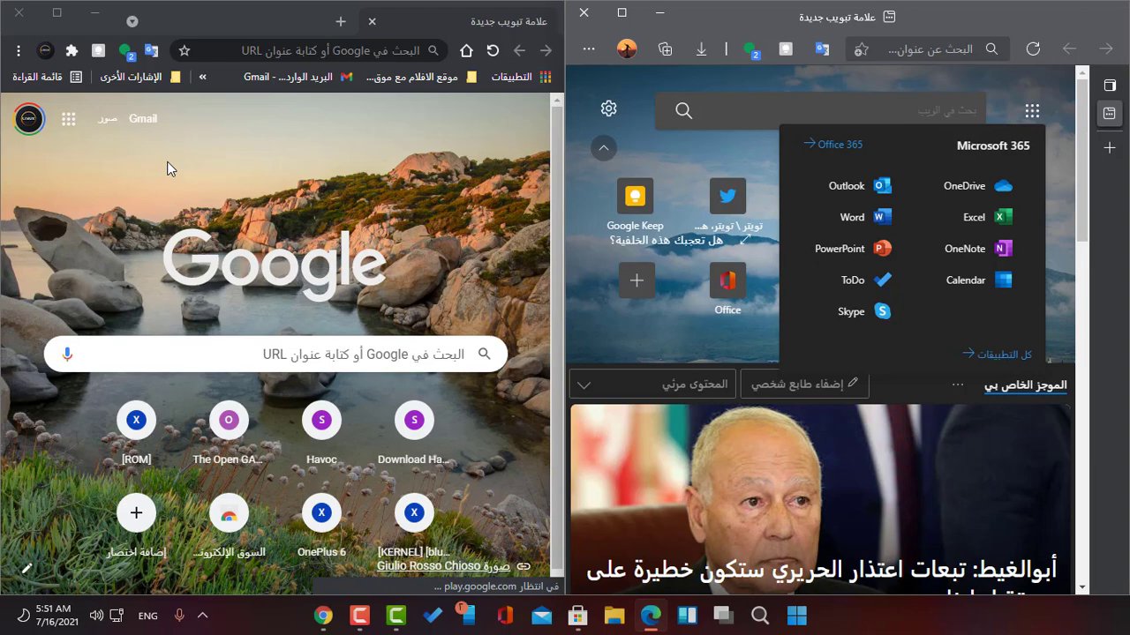
View the list of installed extensions in Chrome and dismiss it
{"action": "left_click", "coordinate": [72, 51]}
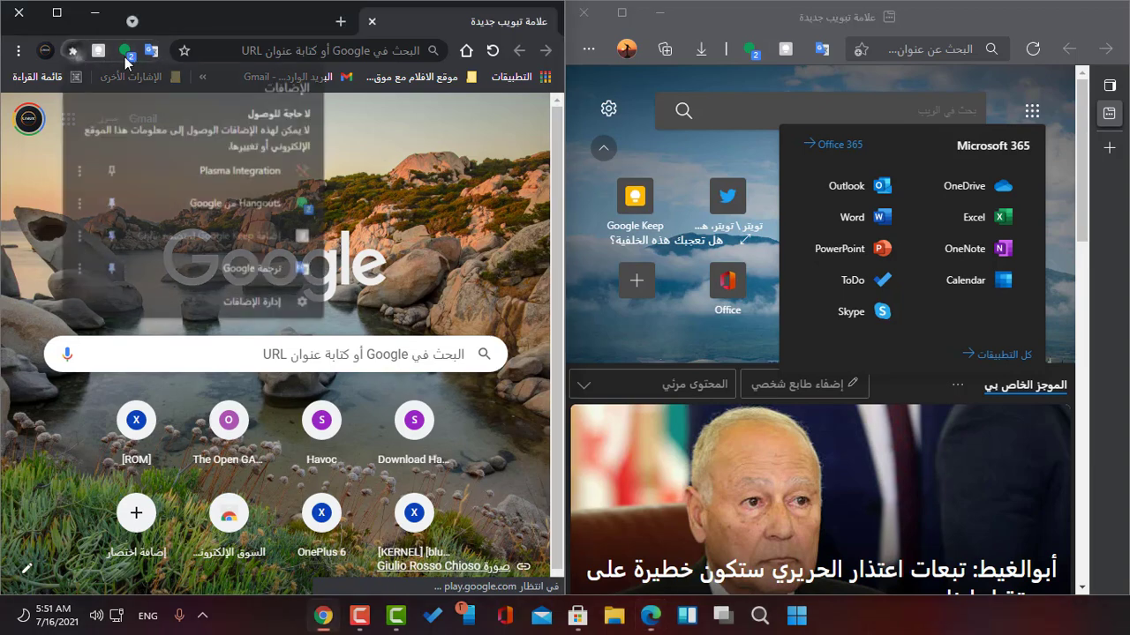
{"action": "left_click", "coordinate": [751, 16]}
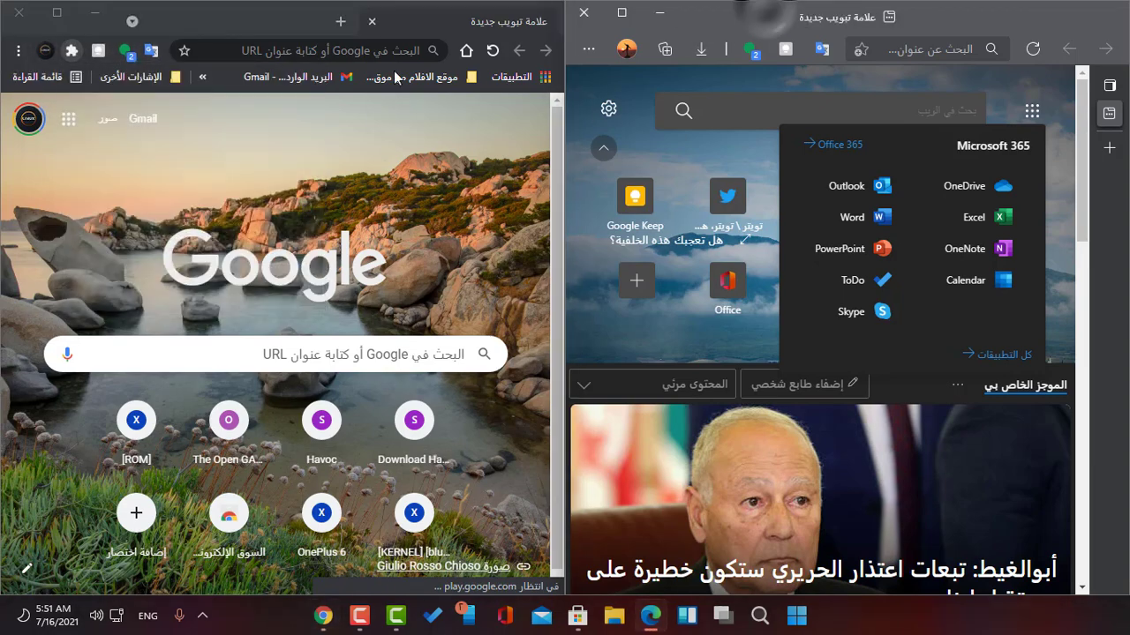
{"action": "left_click", "coordinate": [36, 14]}
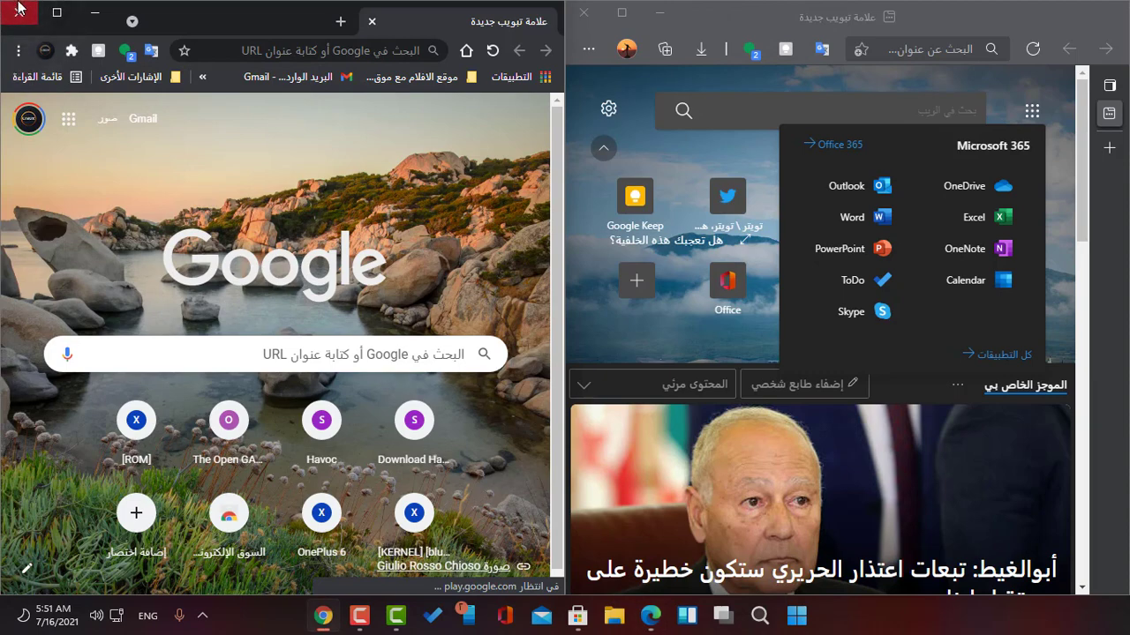
{"action": "left_click", "coordinate": [29, 119]}
{"action": "key", "text": "Escape"}
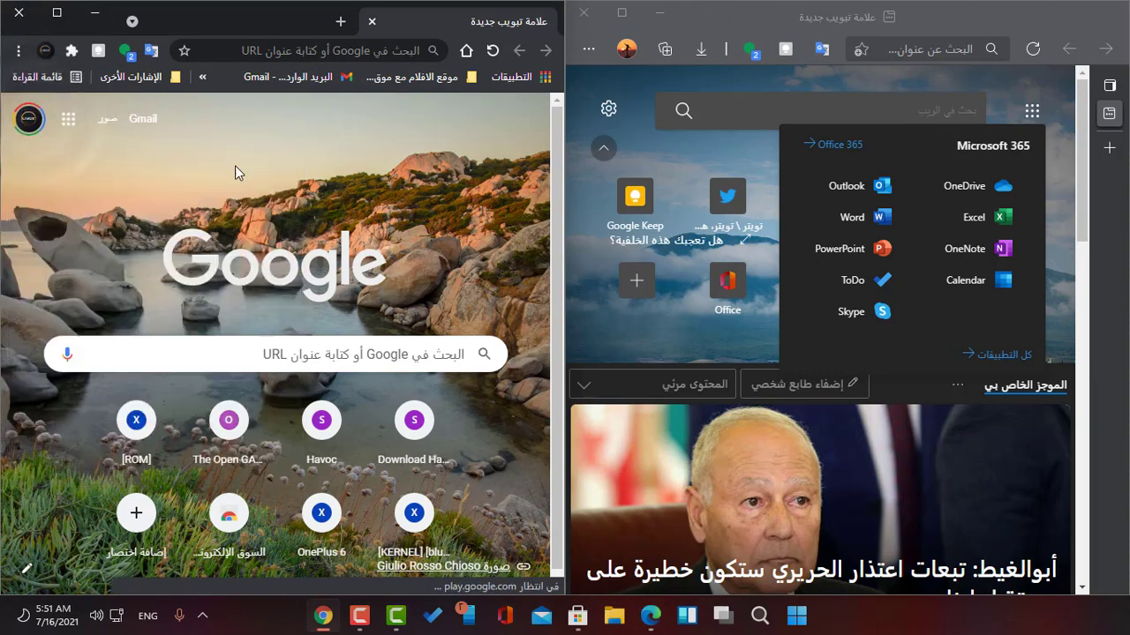
Close the Chrome window and maximise the Edge window
{"action": "left_click", "coordinate": [19, 12]}
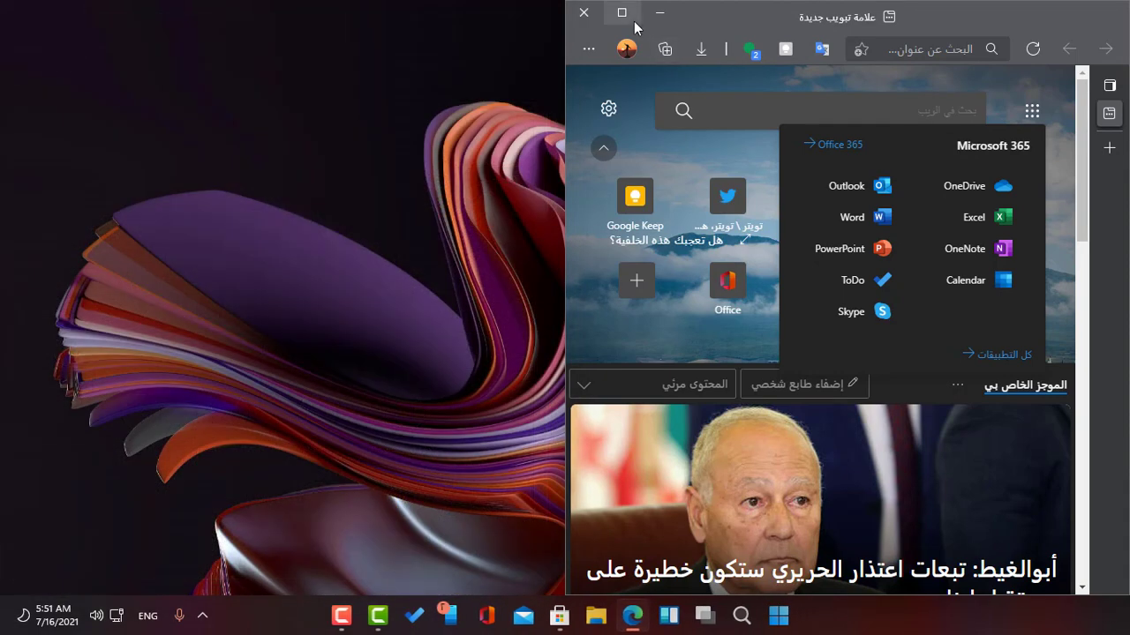
{"action": "key", "text": "super+Up"}
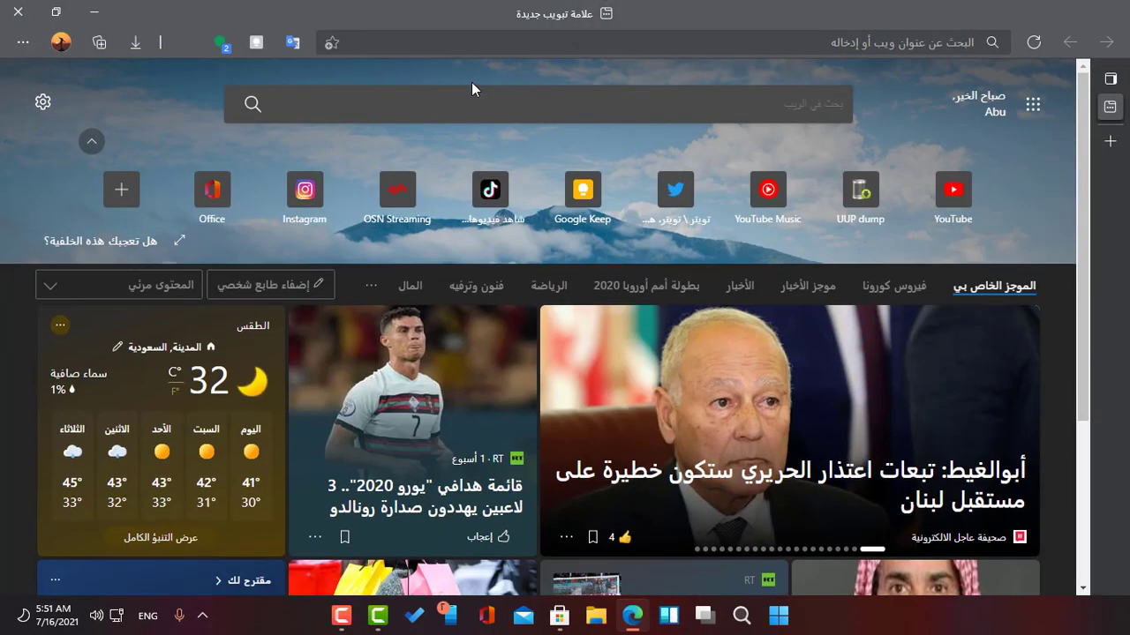
Set Edge's new tab page layout to Inspirational (مُلهم) and look through its news feed
{"action": "left_click", "coordinate": [43, 103]}
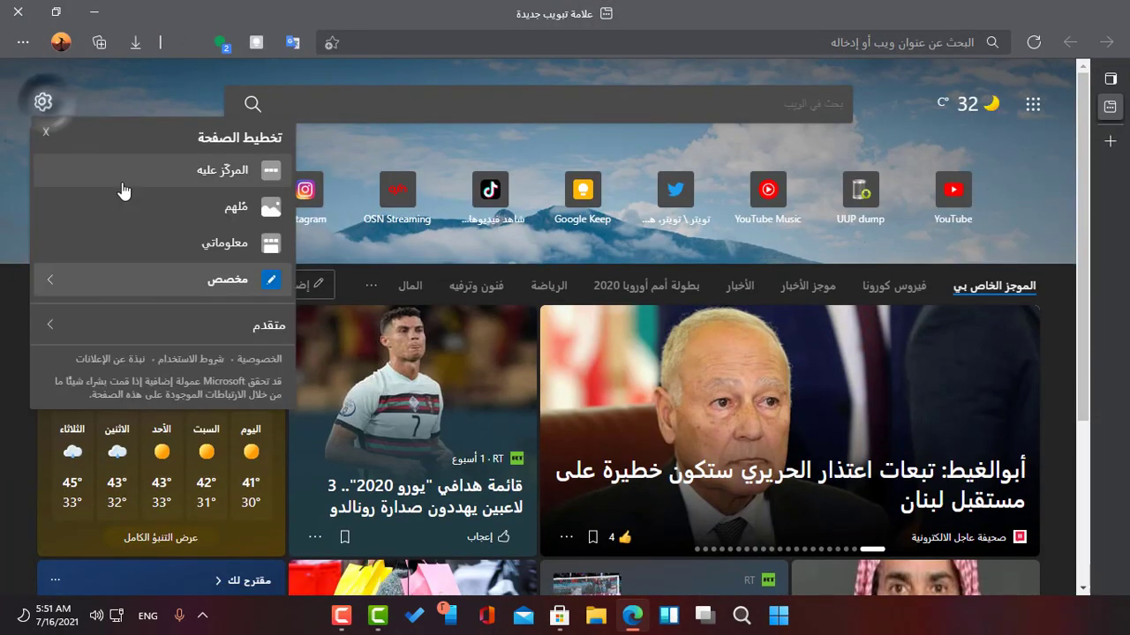
{"action": "left_click", "coordinate": [185, 218]}
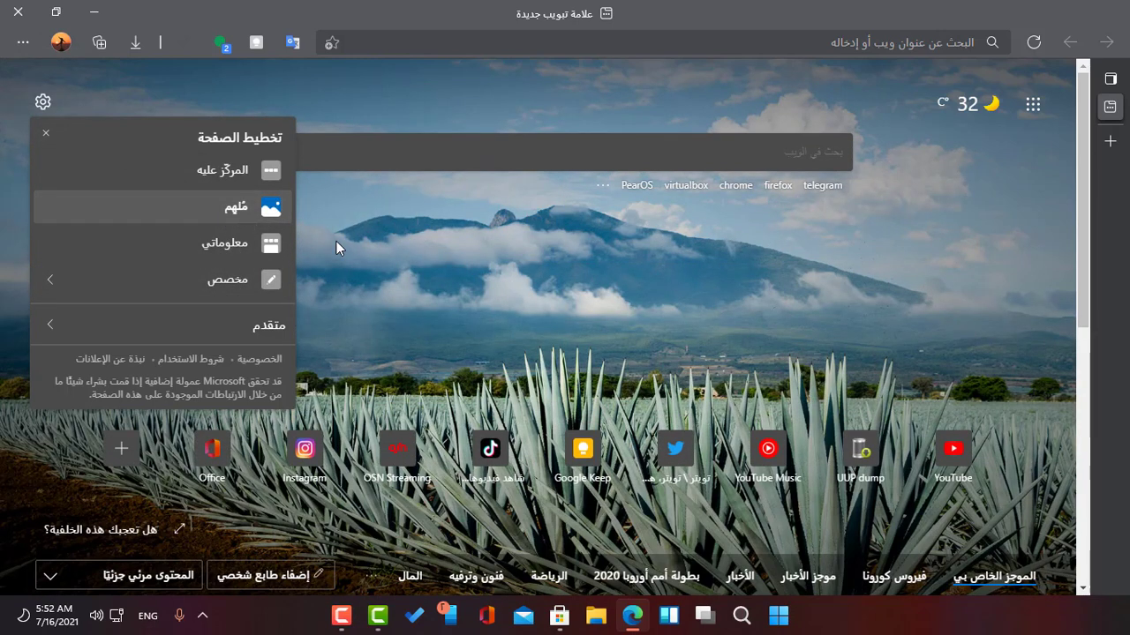
{"action": "left_click", "coordinate": [586, 349]}
{"action": "scroll", "coordinate": [589, 375], "scroll_direction": "down", "scroll_amount": 5}
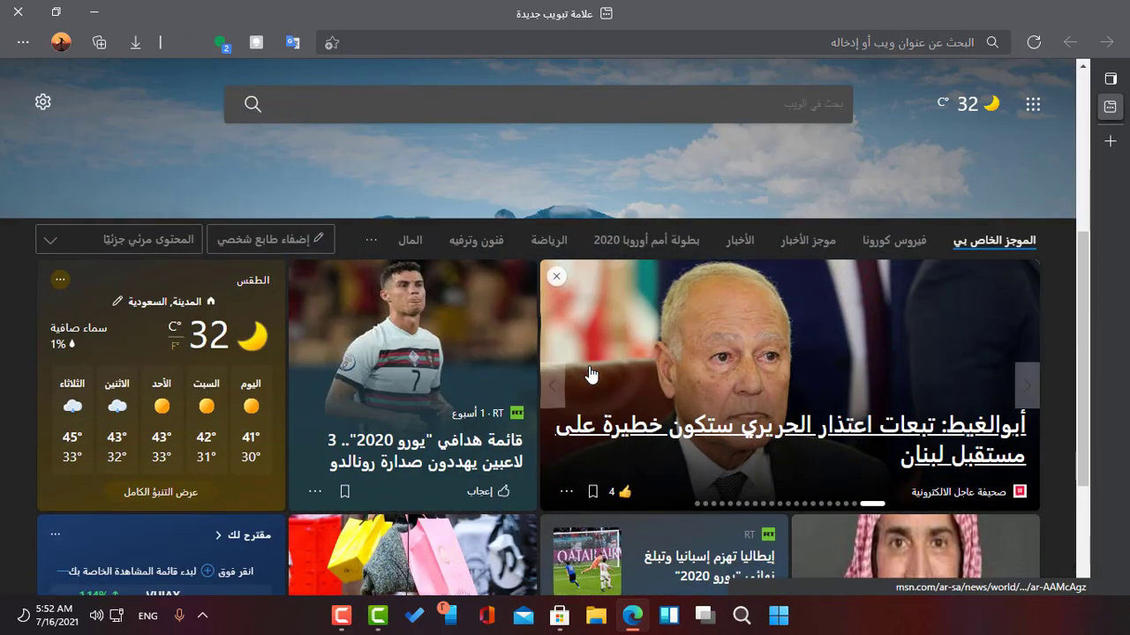
{"action": "scroll", "coordinate": [591, 374], "scroll_direction": "down", "scroll_amount": 10}
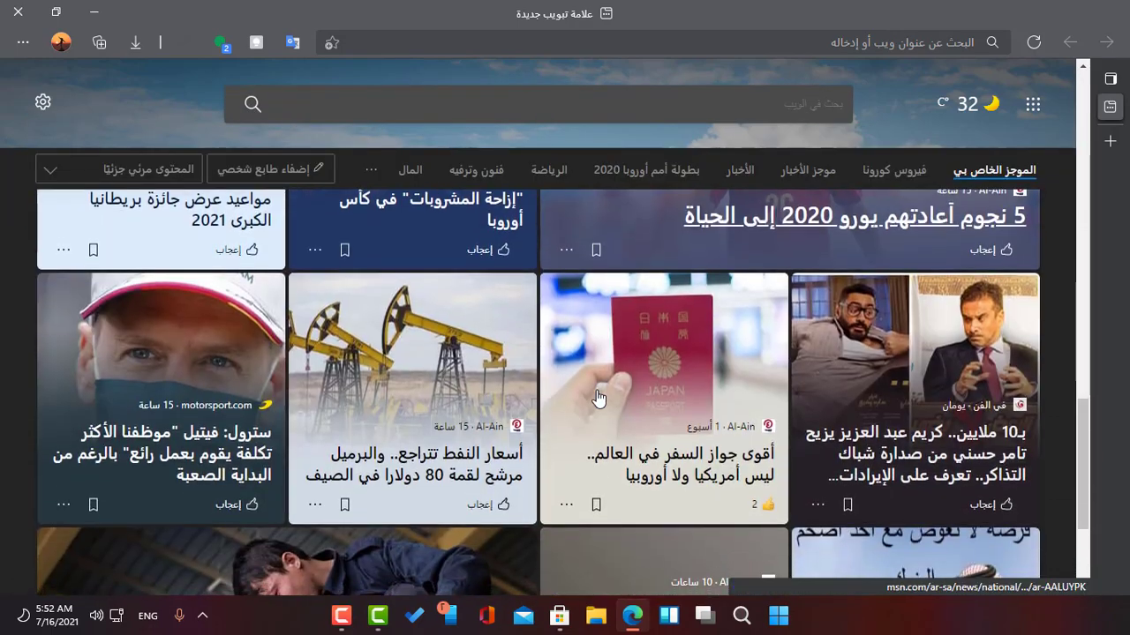
{"action": "scroll", "coordinate": [597, 398], "scroll_direction": "up", "scroll_amount": 15}
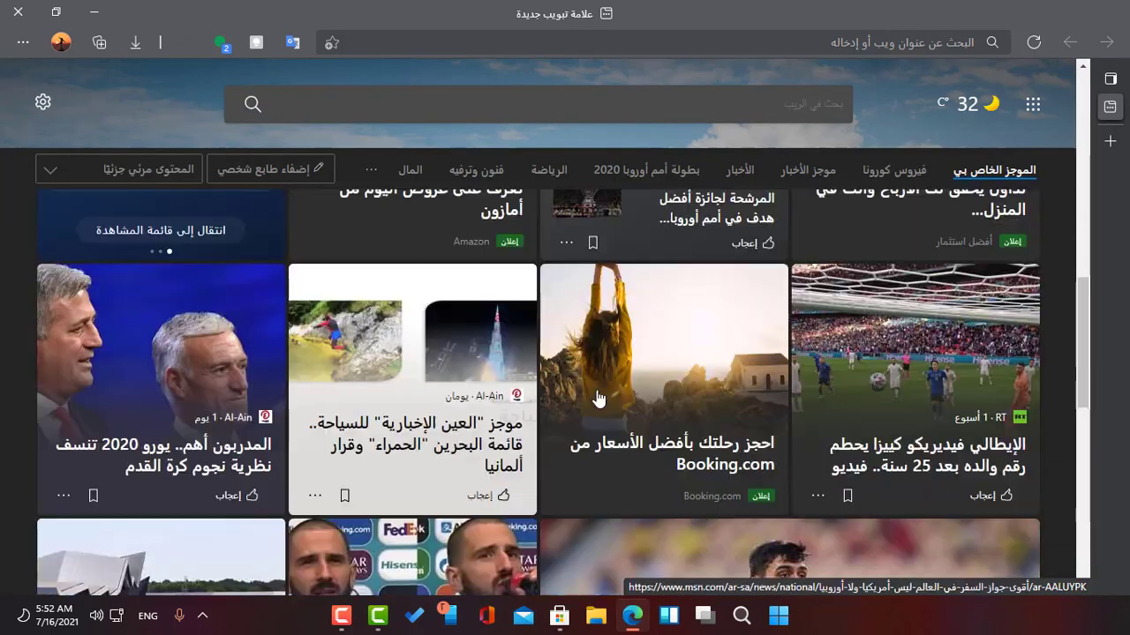
{"action": "scroll", "coordinate": [594, 394], "scroll_direction": "down", "scroll_amount": 10}
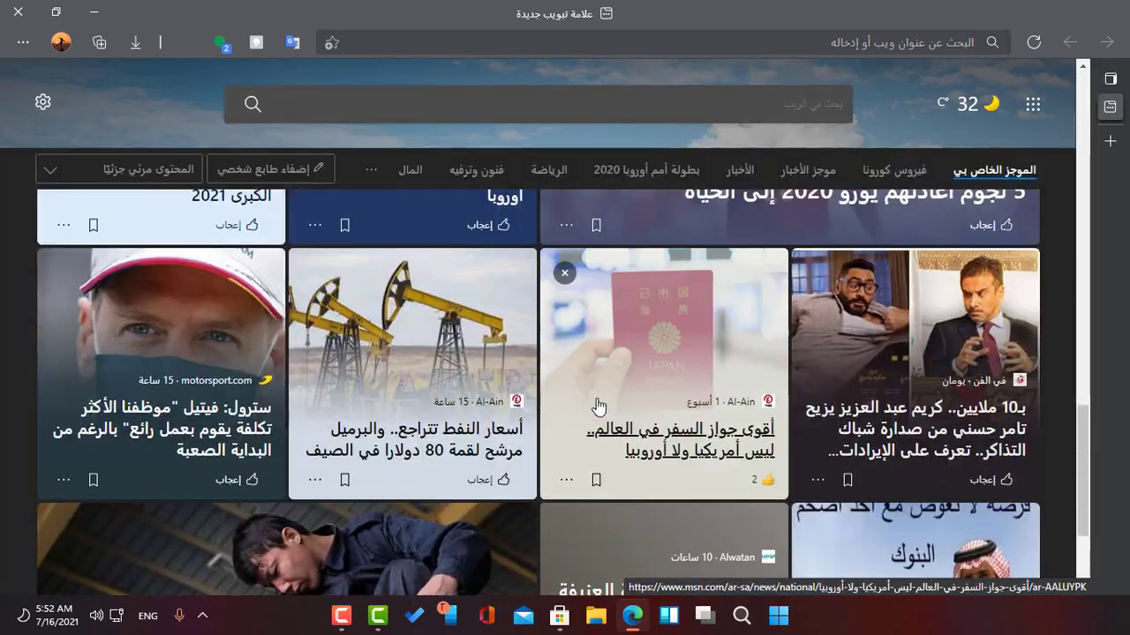
{"action": "scroll", "coordinate": [592, 397], "scroll_direction": "up", "scroll_amount": 15}
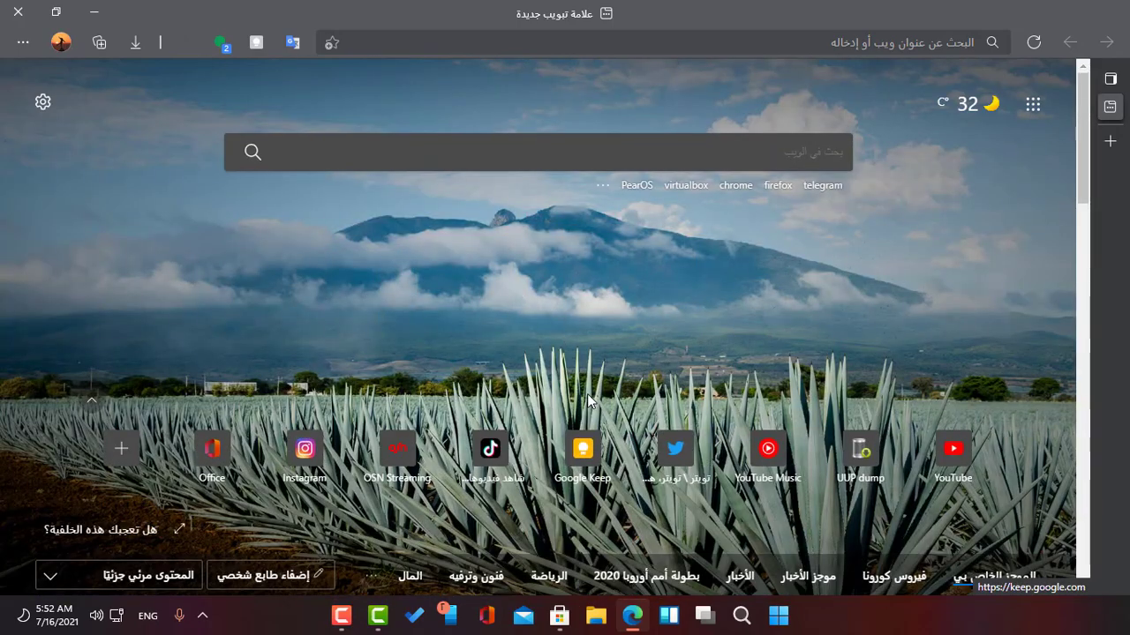
Open another new tab in Edge's vertical tab strip
{"action": "left_click", "coordinate": [1110, 79]}
{"action": "left_click", "coordinate": [1104, 239]}
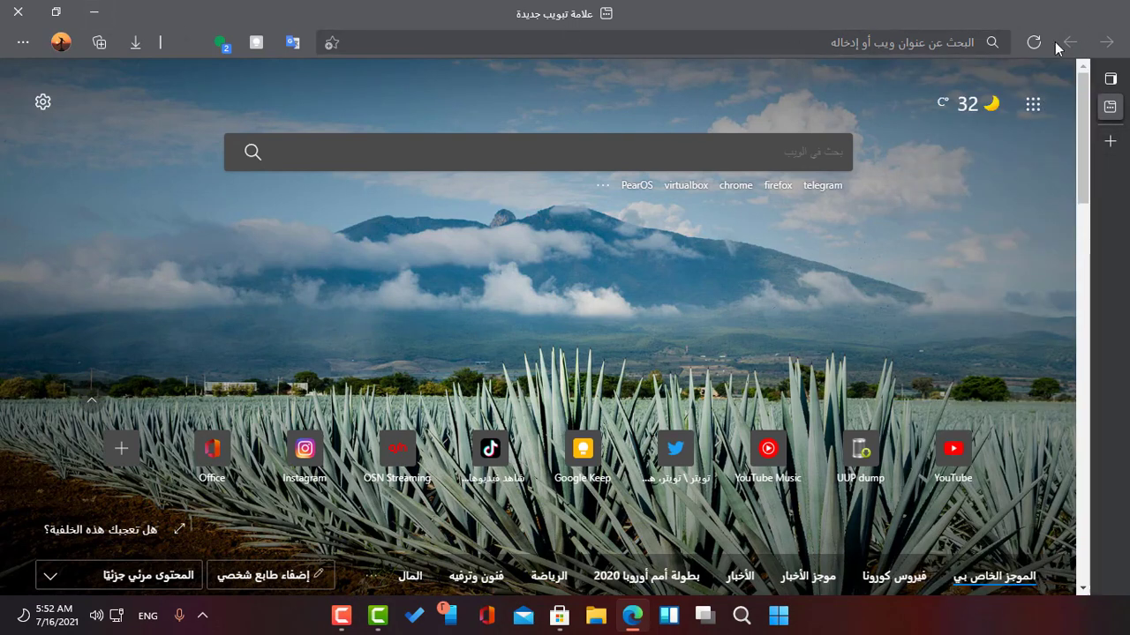
{"action": "left_click", "coordinate": [1109, 139]}
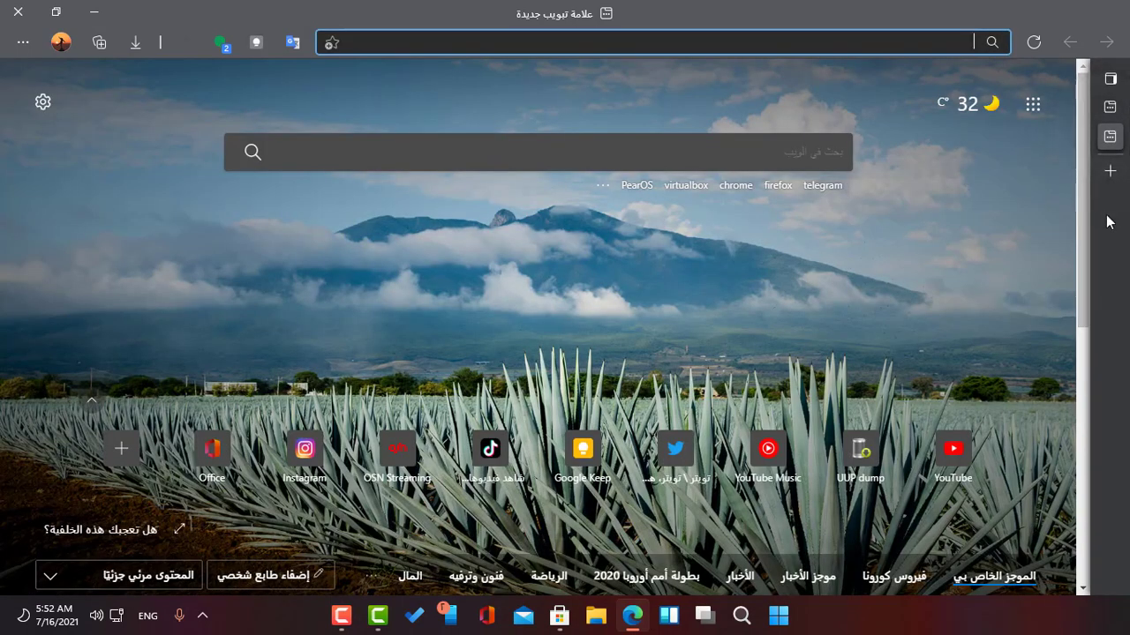
{"action": "mouse_move", "coordinate": [1126, 108]}
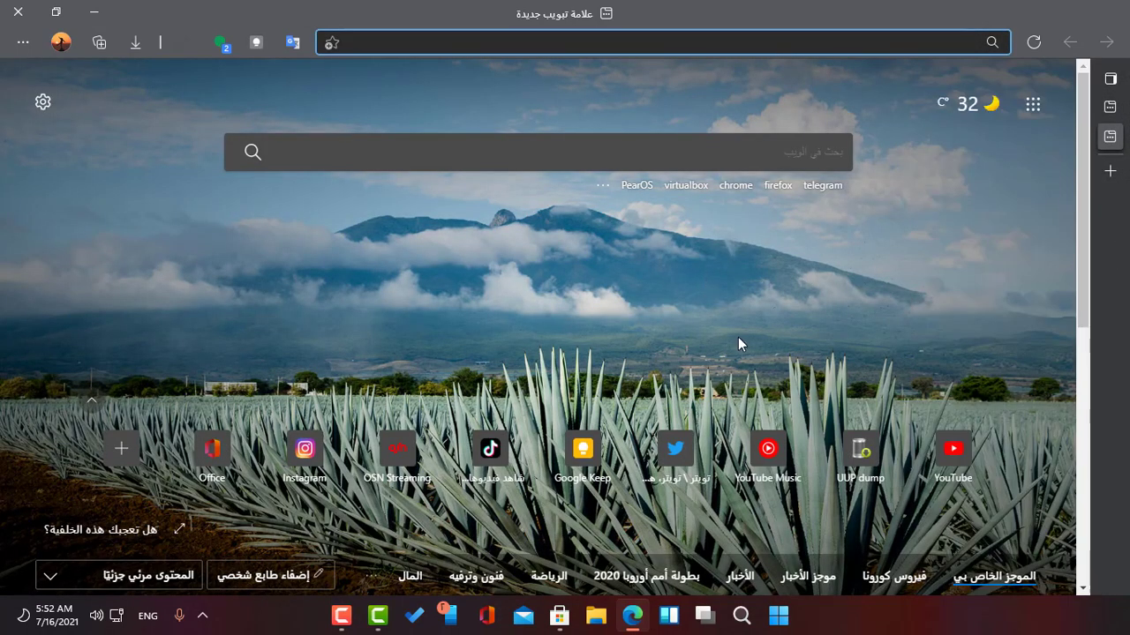
{"action": "left_click", "coordinate": [736, 337]}
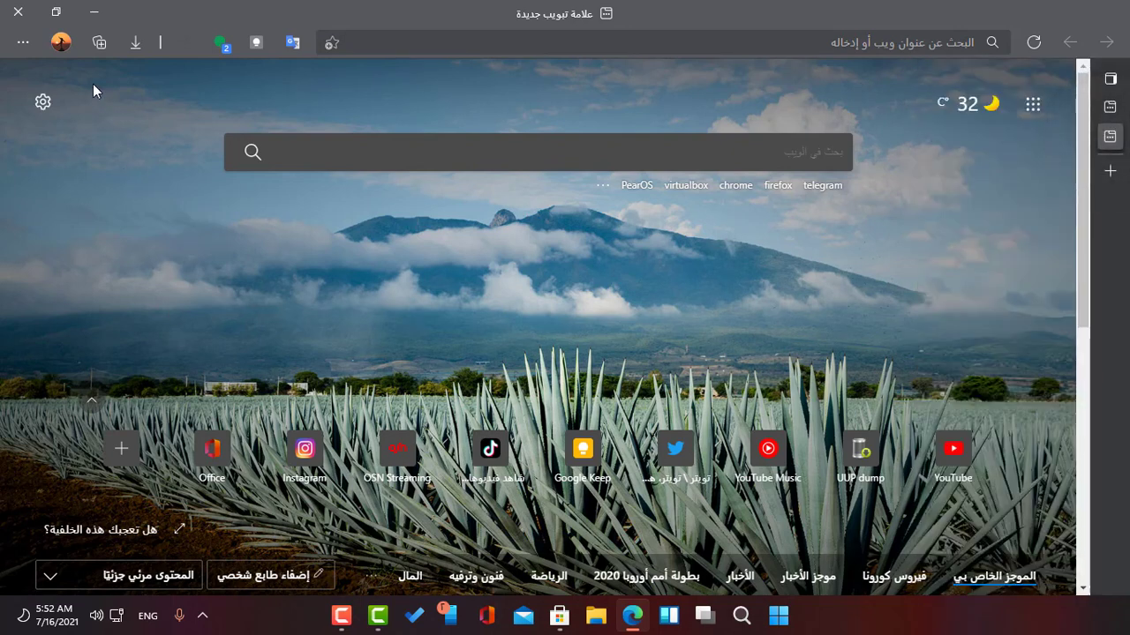
Examine the performance options on Edge's System (النظام) settings page and view the page's security information
{"action": "left_click", "coordinate": [23, 43]}
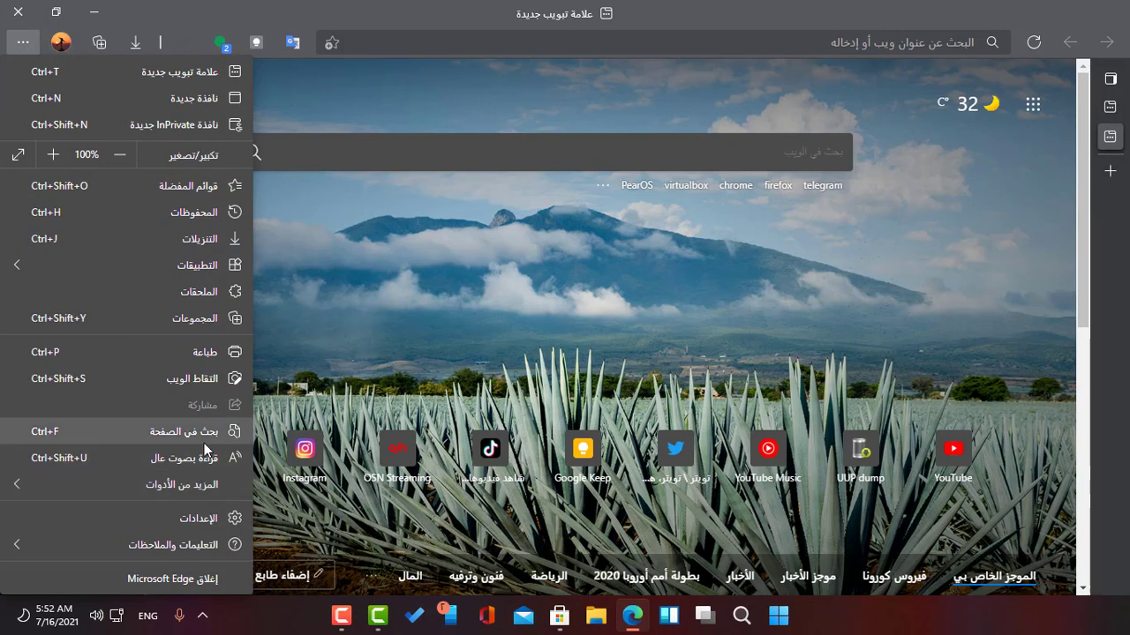
{"action": "left_click", "coordinate": [238, 519]}
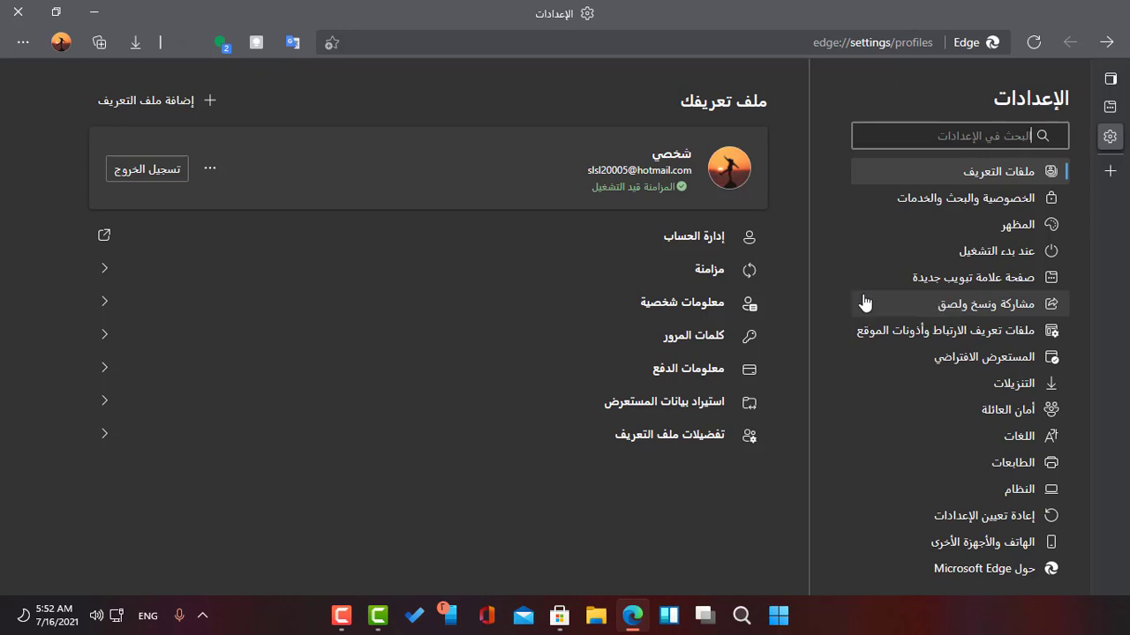
{"action": "left_click", "coordinate": [988, 489]}
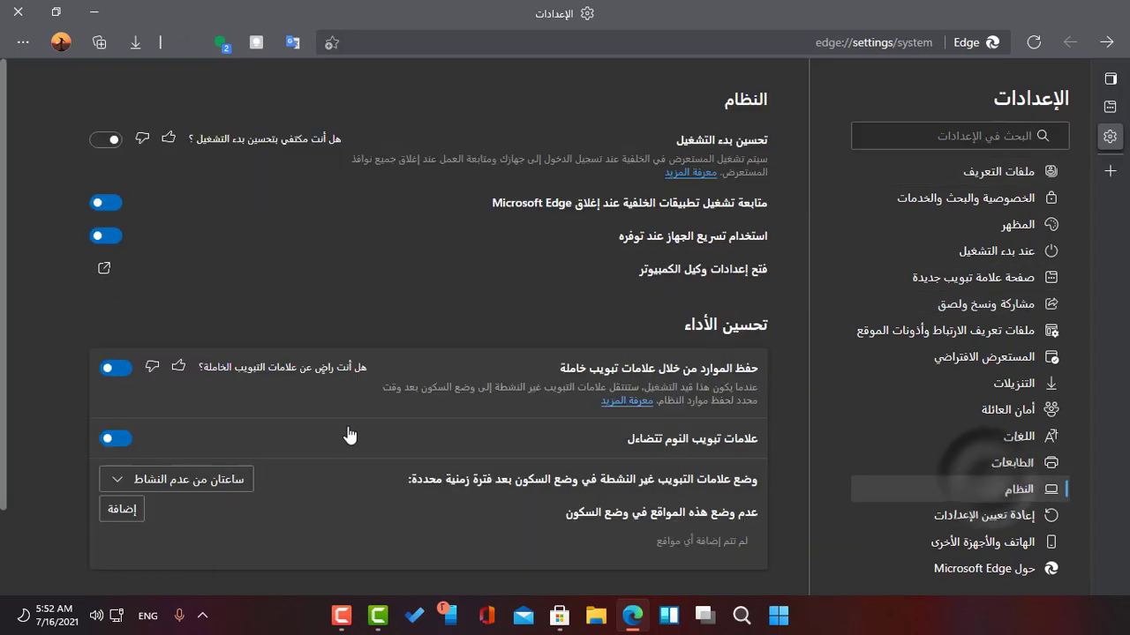
{"action": "scroll", "coordinate": [275, 419], "scroll_direction": "down", "scroll_amount": 1}
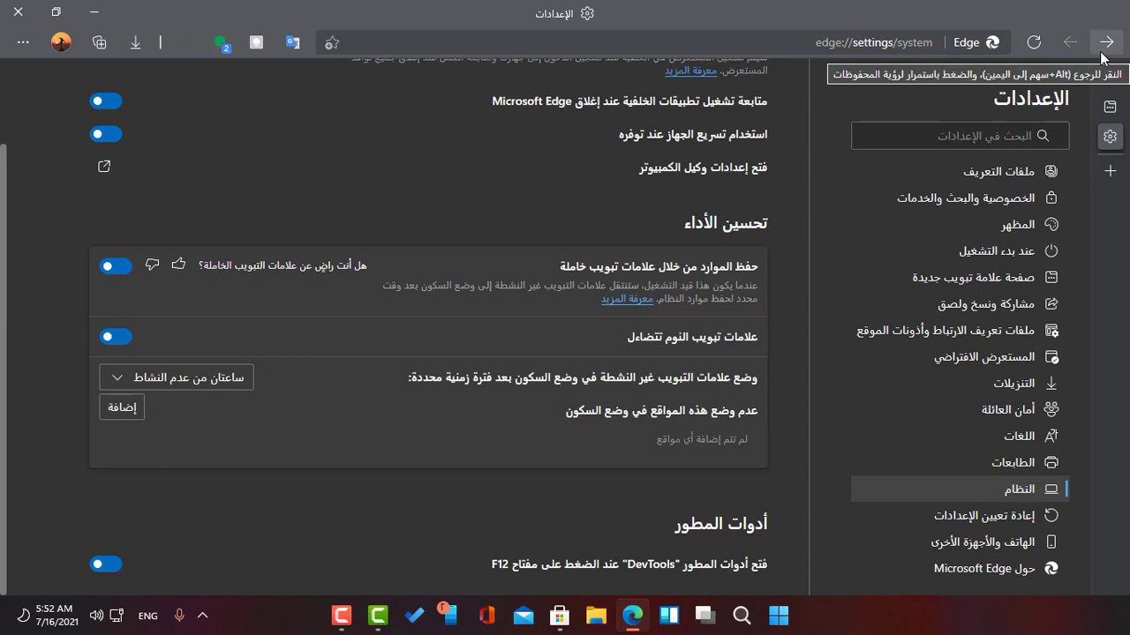
{"action": "left_click", "coordinate": [970, 44]}
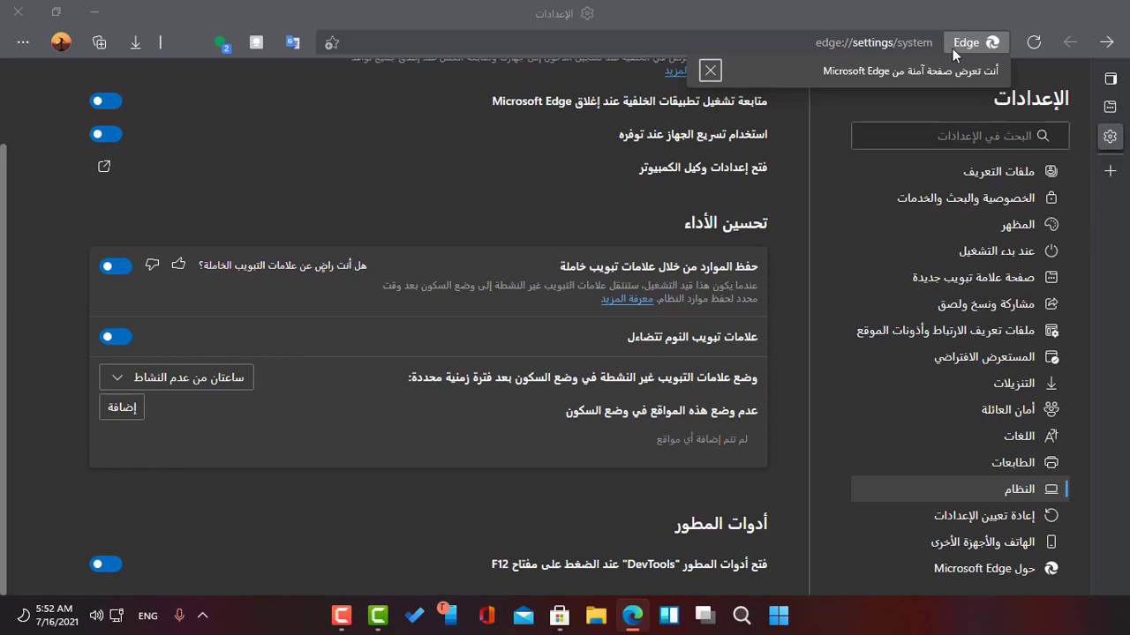
{"action": "left_click", "coordinate": [903, 5]}
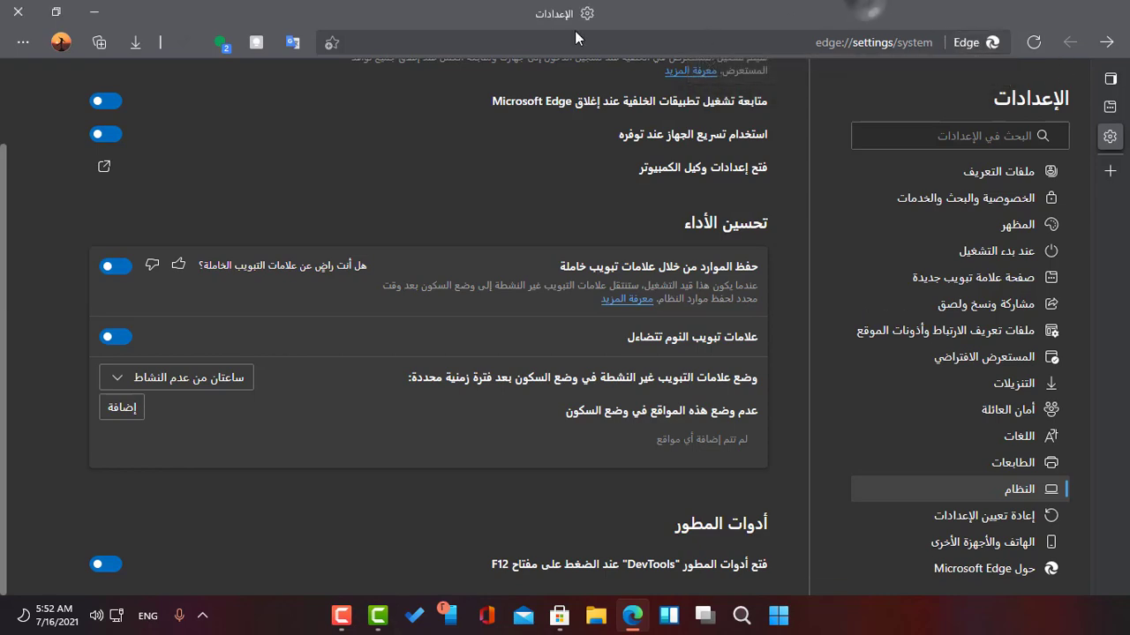
Minimise Edge, then open Google Chrome and maximise its window
{"action": "left_click", "coordinate": [106, 17]}
{"action": "double_click", "coordinate": [1062, 205]}
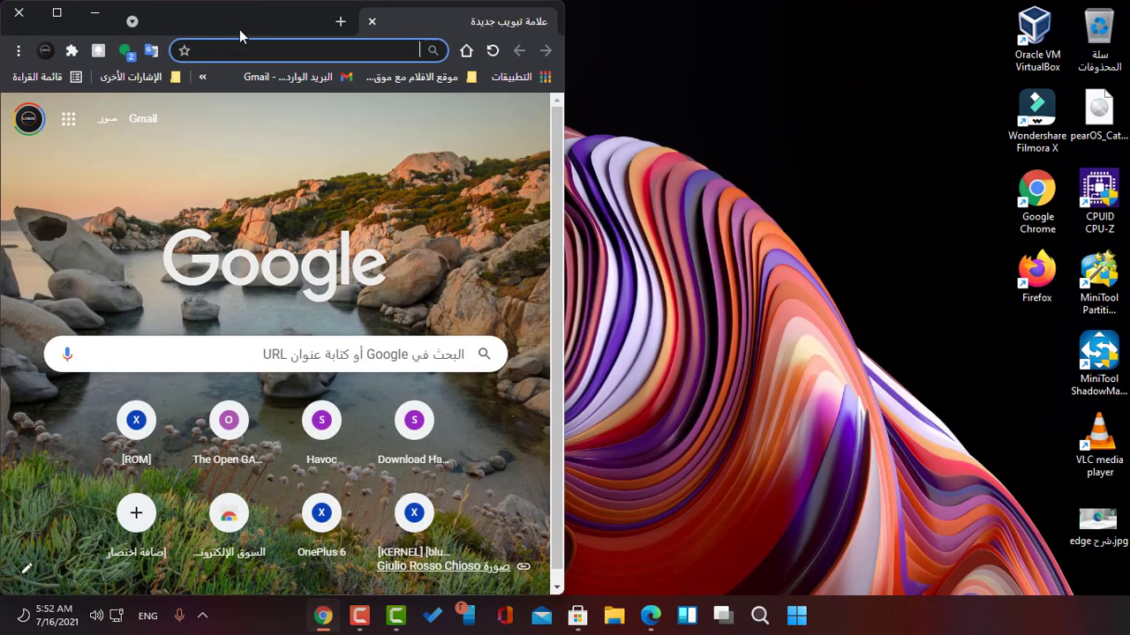
{"action": "double_click", "coordinate": [244, 18]}
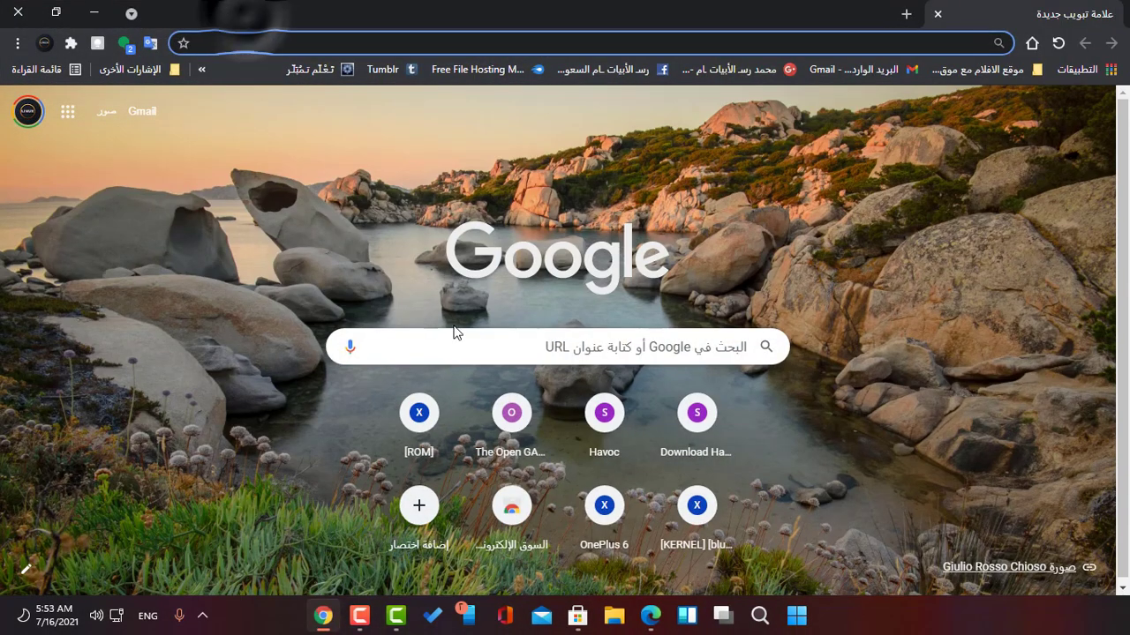
Enter "fgfg" in the new tab page's Google search and choose the suggestion بلبل
{"action": "left_click", "coordinate": [456, 334]}
{"action": "type", "text": "fgfg"}
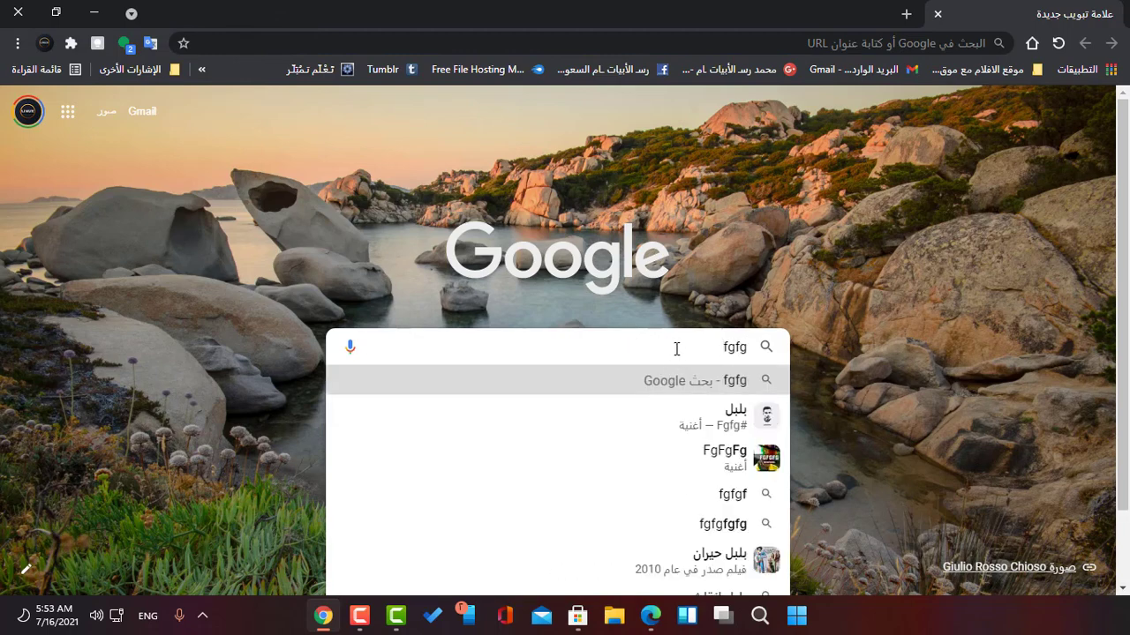
{"action": "left_click", "coordinate": [685, 413]}
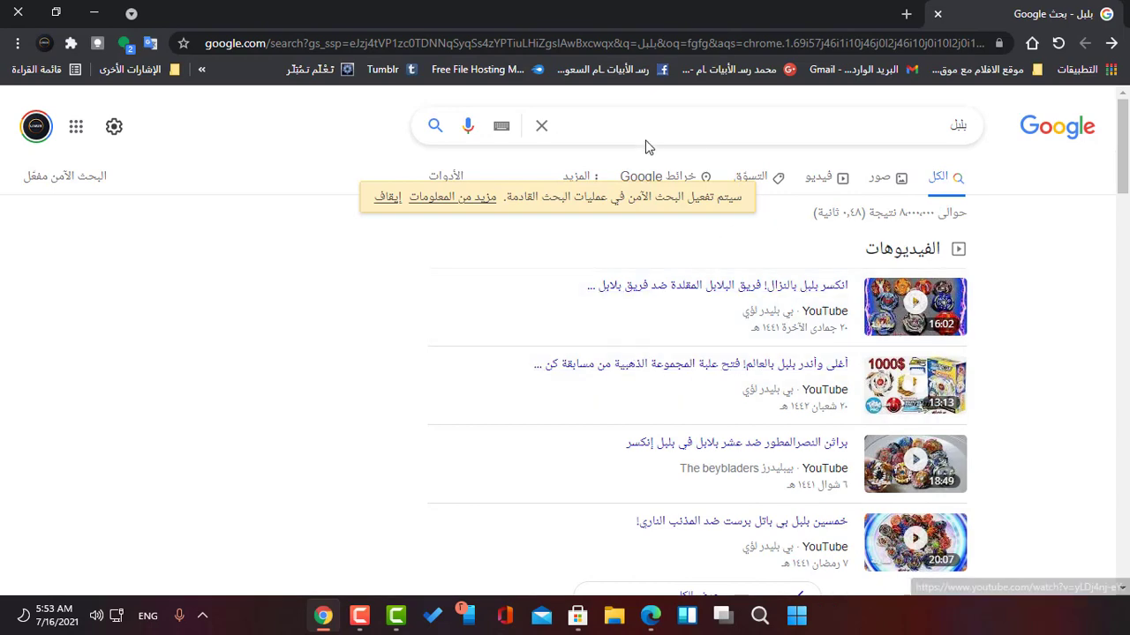
Open the Wikipedia article بلبل from the search results and view the site's connection security information
{"action": "left_click", "coordinate": [790, 147]}
{"action": "scroll", "coordinate": [766, 436], "scroll_direction": "down", "scroll_amount": 10}
{"action": "scroll", "coordinate": [900, 305], "scroll_direction": "up", "scroll_amount": 2}
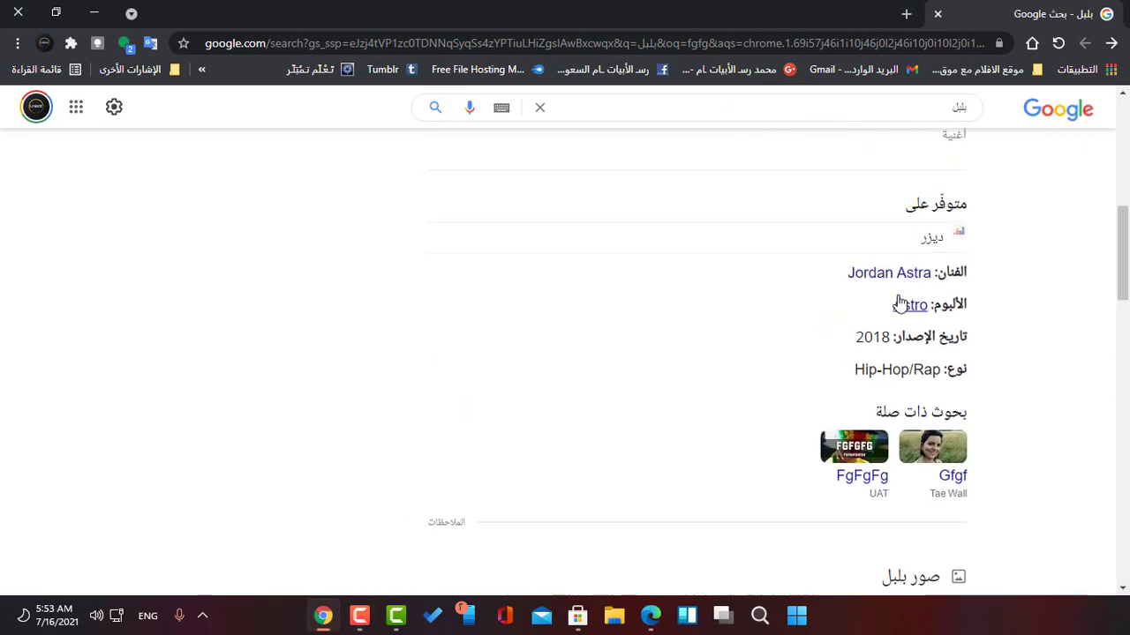
{"action": "scroll", "coordinate": [900, 304], "scroll_direction": "down", "scroll_amount": 8}
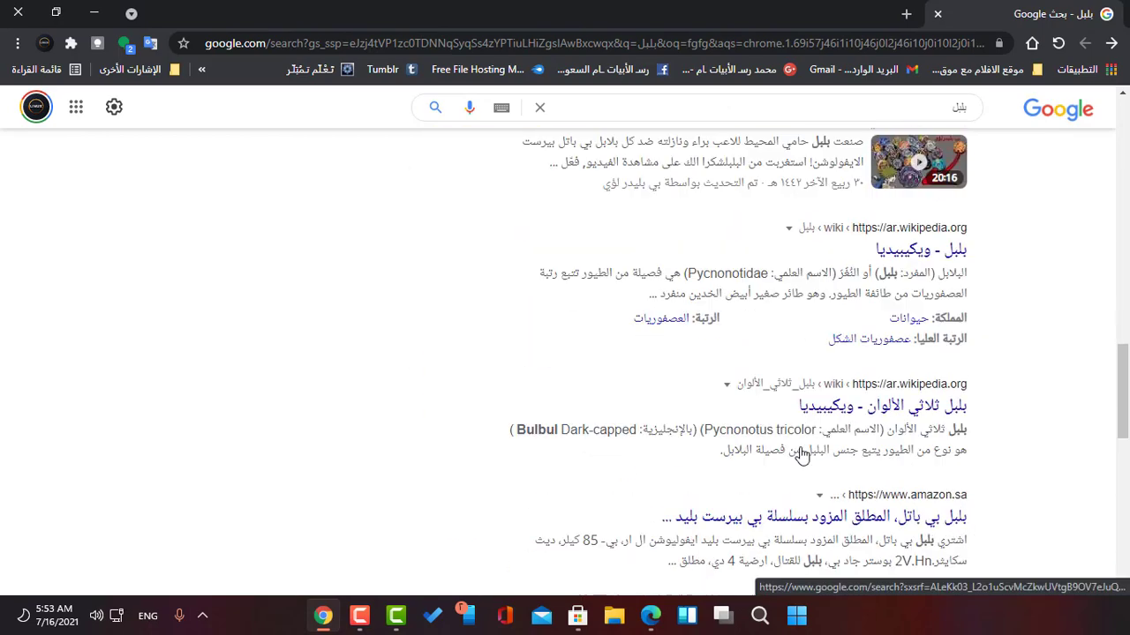
{"action": "left_click", "coordinate": [900, 259]}
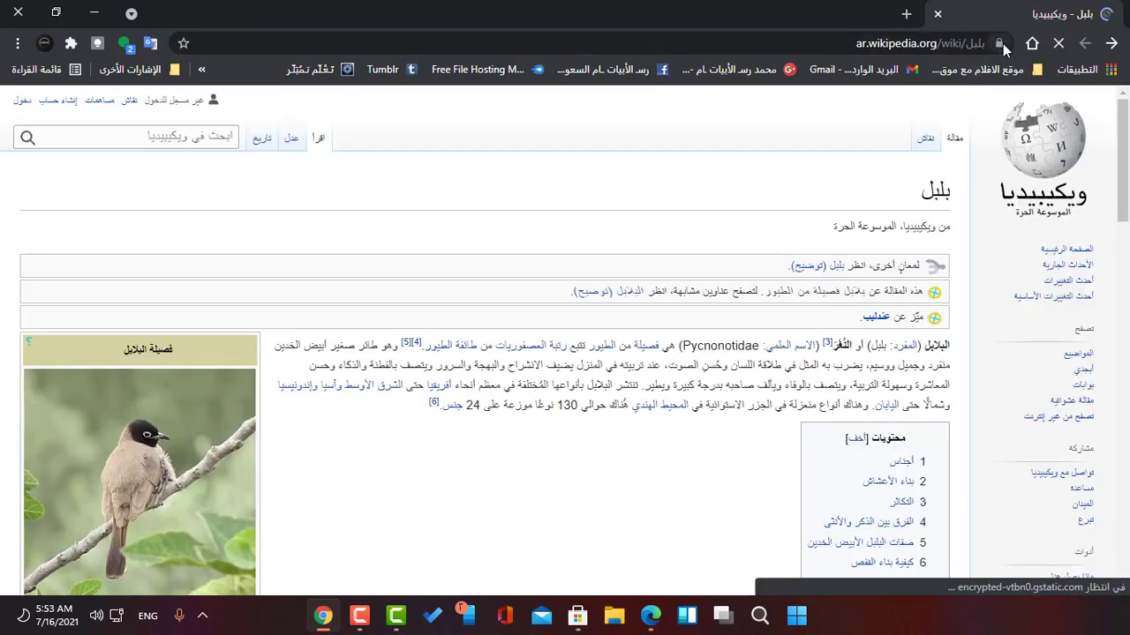
{"action": "left_click", "coordinate": [1000, 44]}
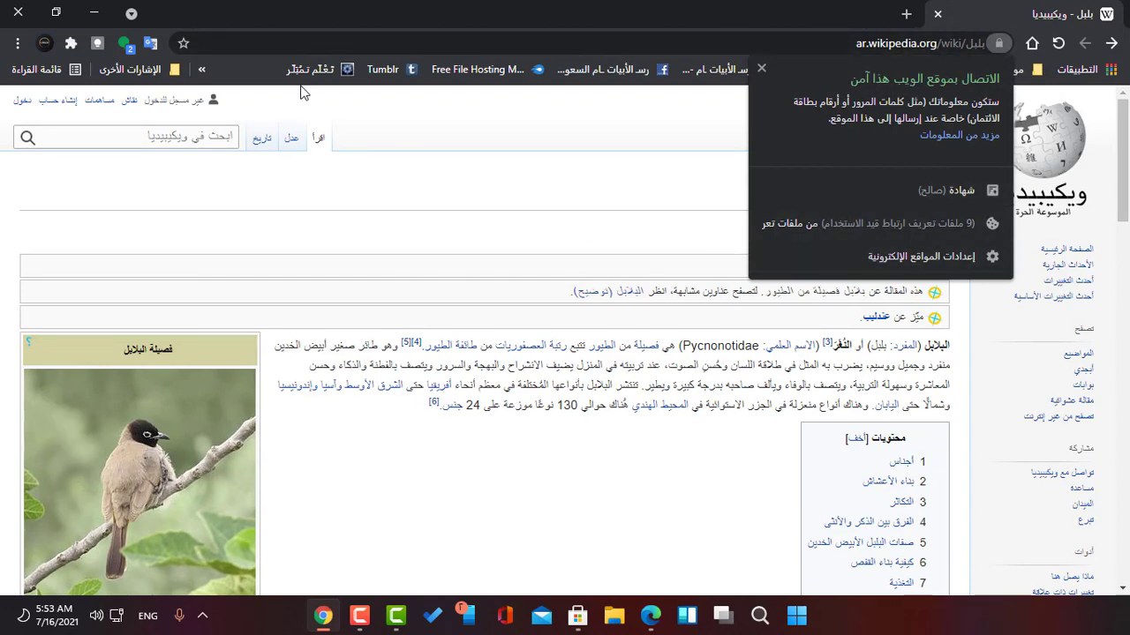
Dismiss the site security information, view Chrome's apps page (التطبيقات), and close Chrome
{"action": "left_click", "coordinate": [18, 43]}
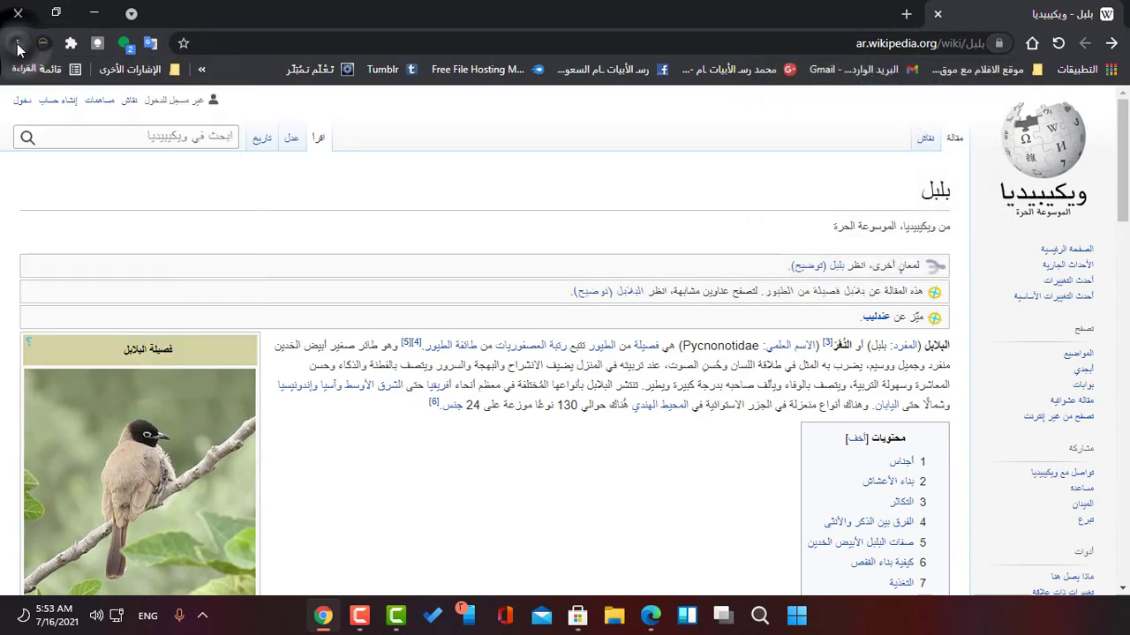
{"action": "left_click", "coordinate": [1109, 71]}
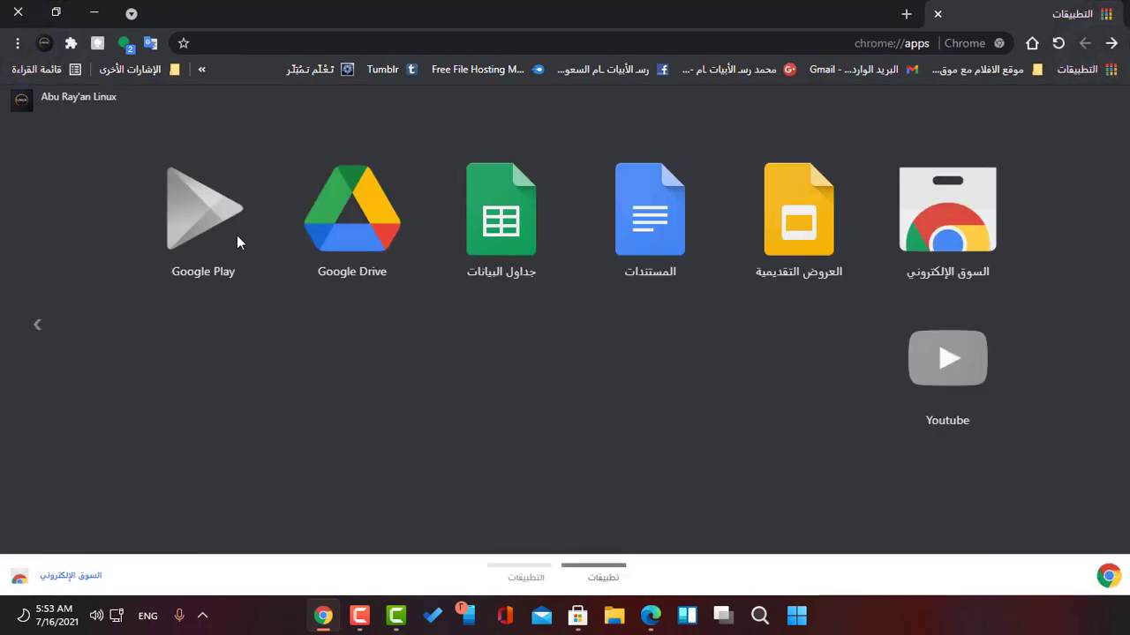
{"action": "left_click", "coordinate": [8, 9]}
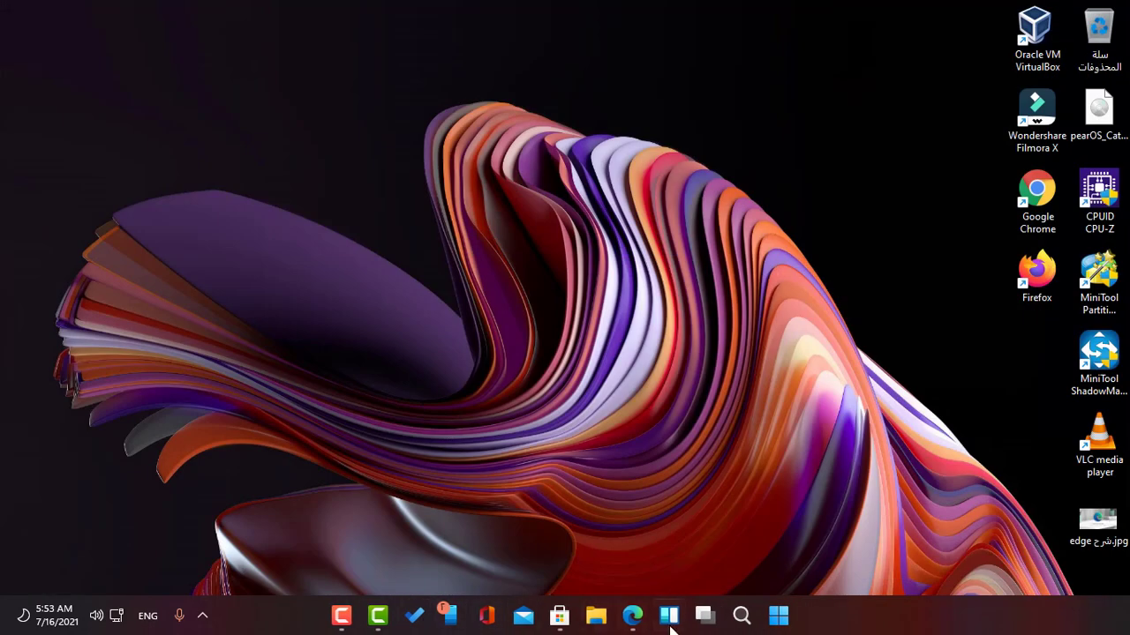
Switch back to Microsoft Edge and review the appearance (المظهر) settings, including background colours and toolbar options
{"action": "left_click", "coordinate": [632, 615]}
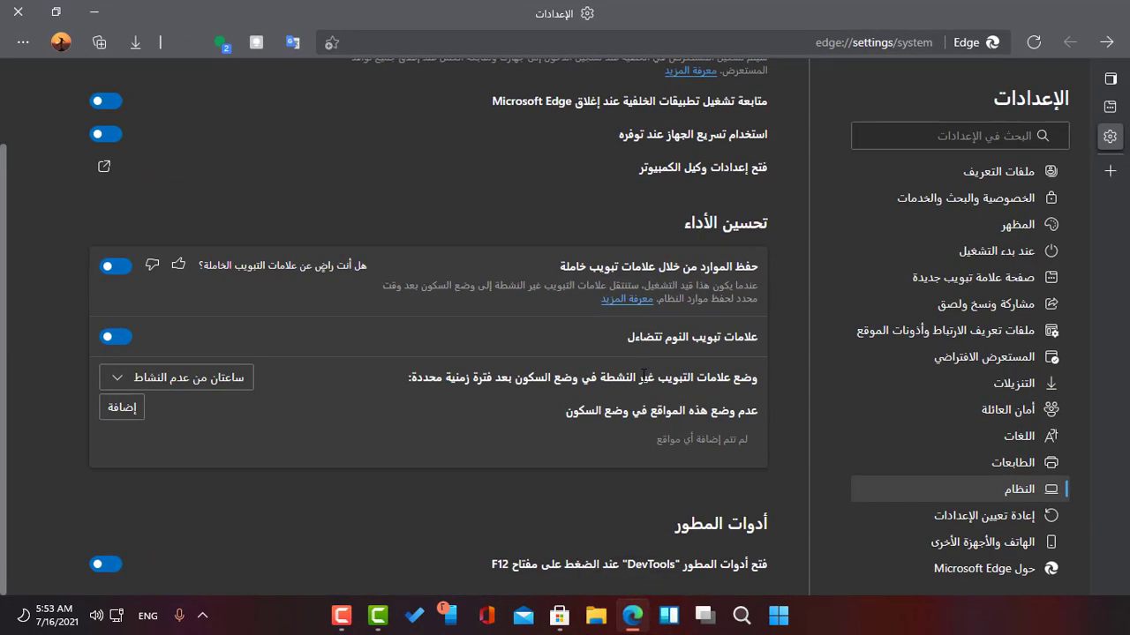
{"action": "left_click", "coordinate": [1114, 42]}
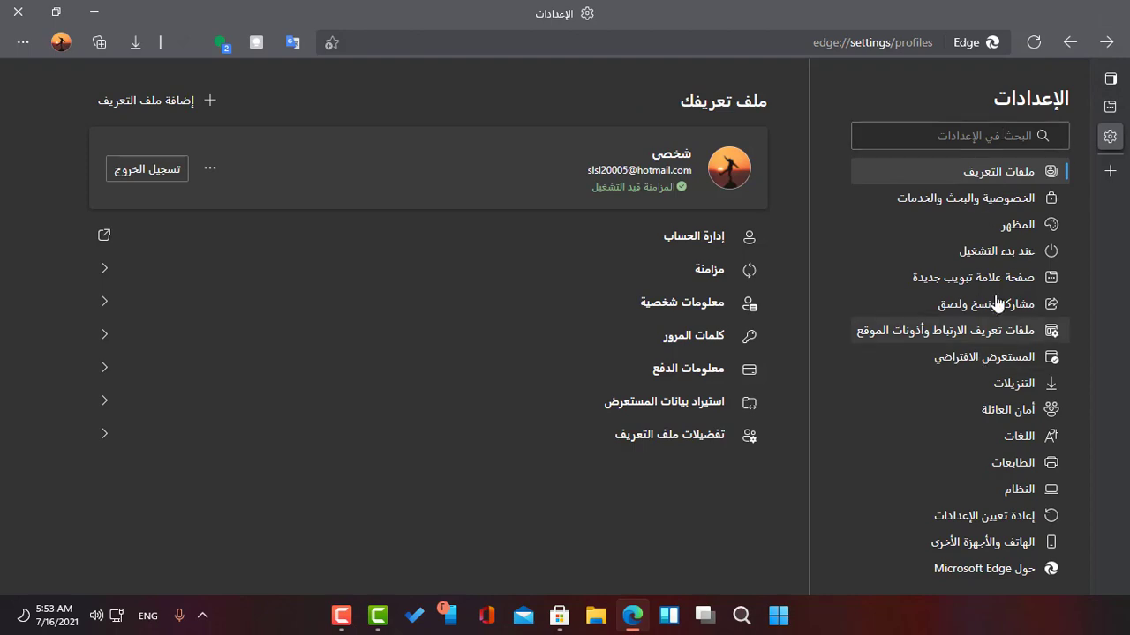
{"action": "left_click", "coordinate": [1015, 225]}
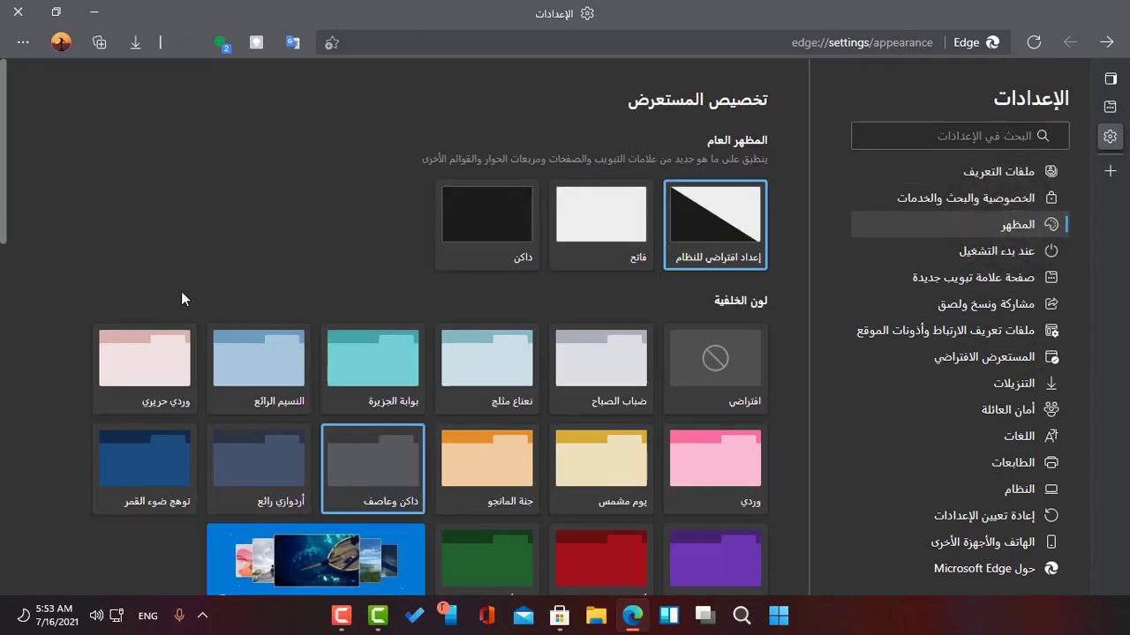
{"action": "scroll", "coordinate": [265, 435], "scroll_direction": "down", "scroll_amount": 5}
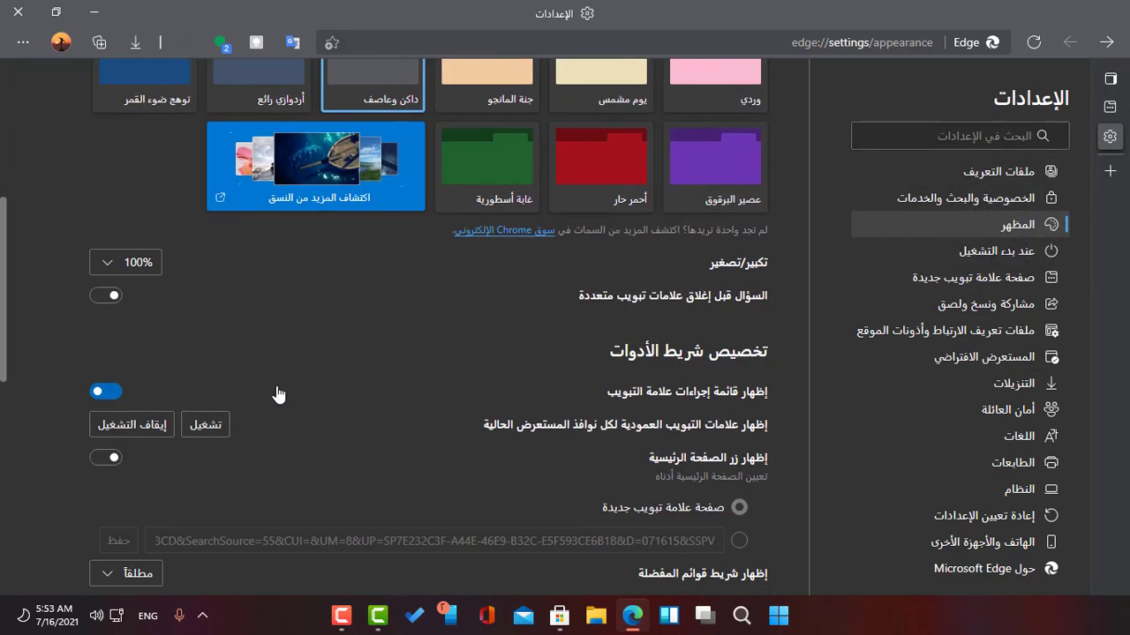
{"action": "scroll", "coordinate": [263, 386], "scroll_direction": "up", "scroll_amount": 5}
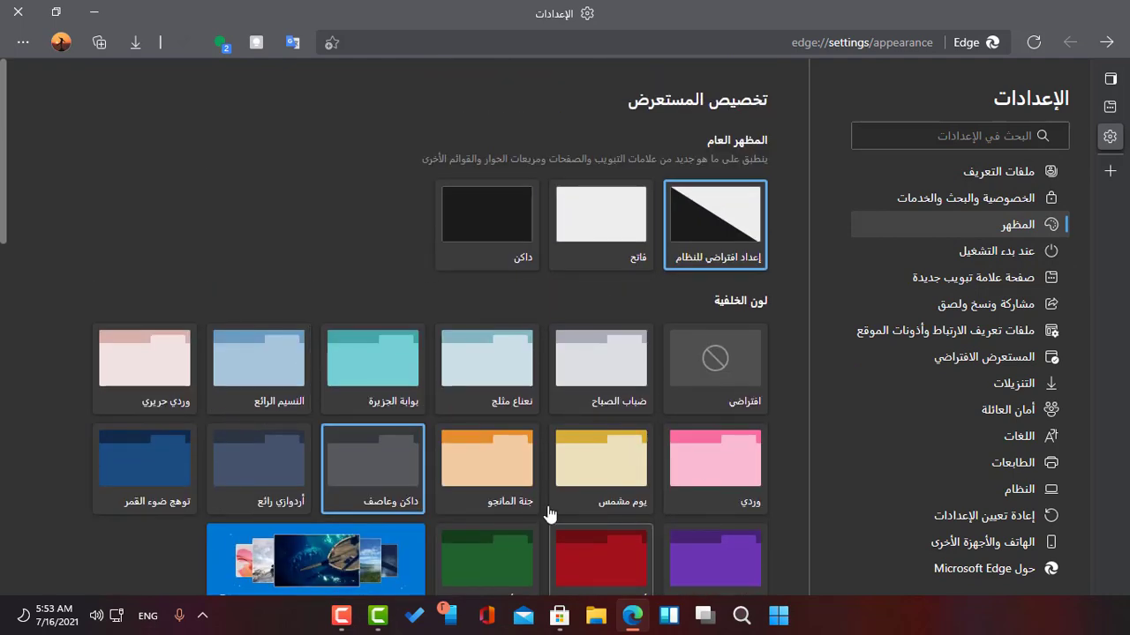
Try several browser background colours, including ضباب الصباح and توهج ضوء القمر
{"action": "left_click", "coordinate": [621, 379]}
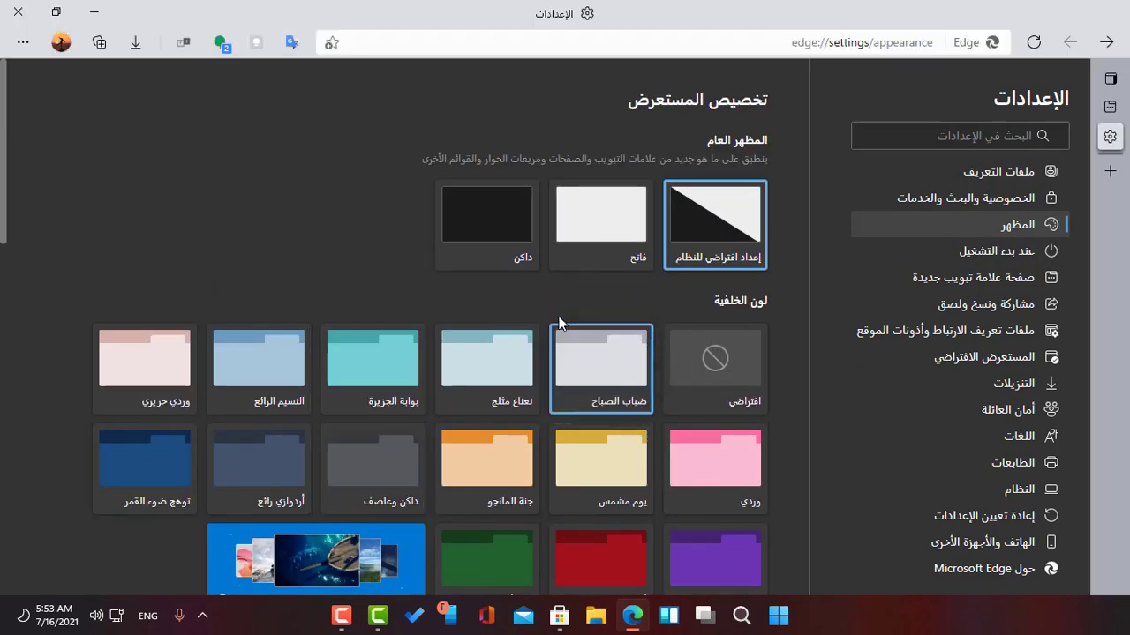
{"action": "left_click", "coordinate": [388, 443]}
{"action": "left_click", "coordinate": [287, 443]}
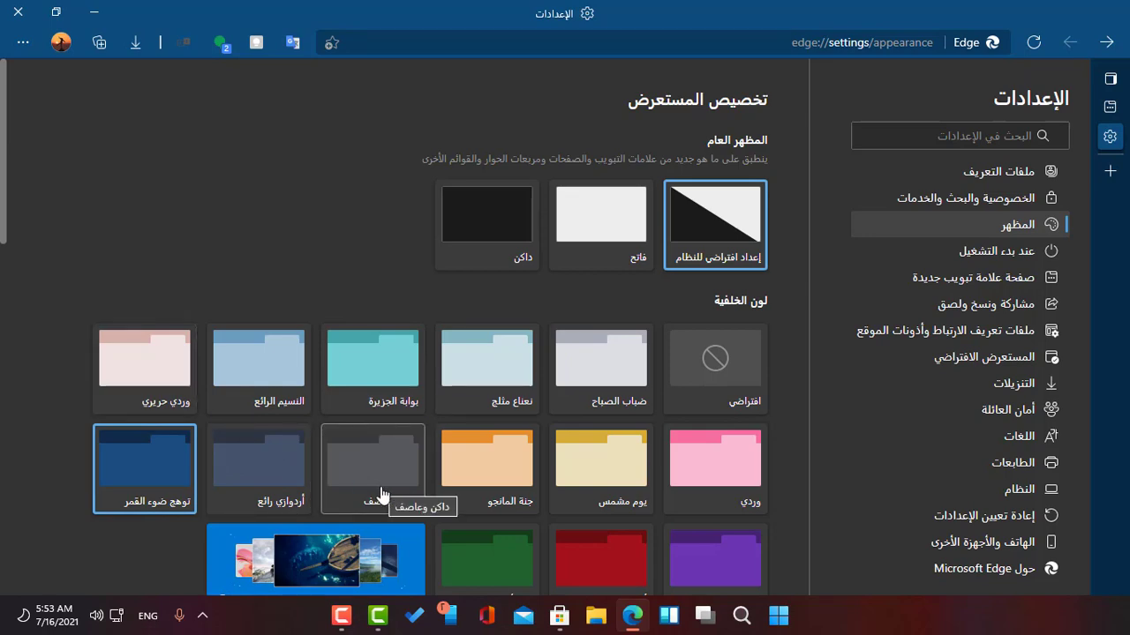
Browse more themes in the Edge add-ons store and add the Halo theme to the browser
{"action": "left_click", "coordinate": [296, 550]}
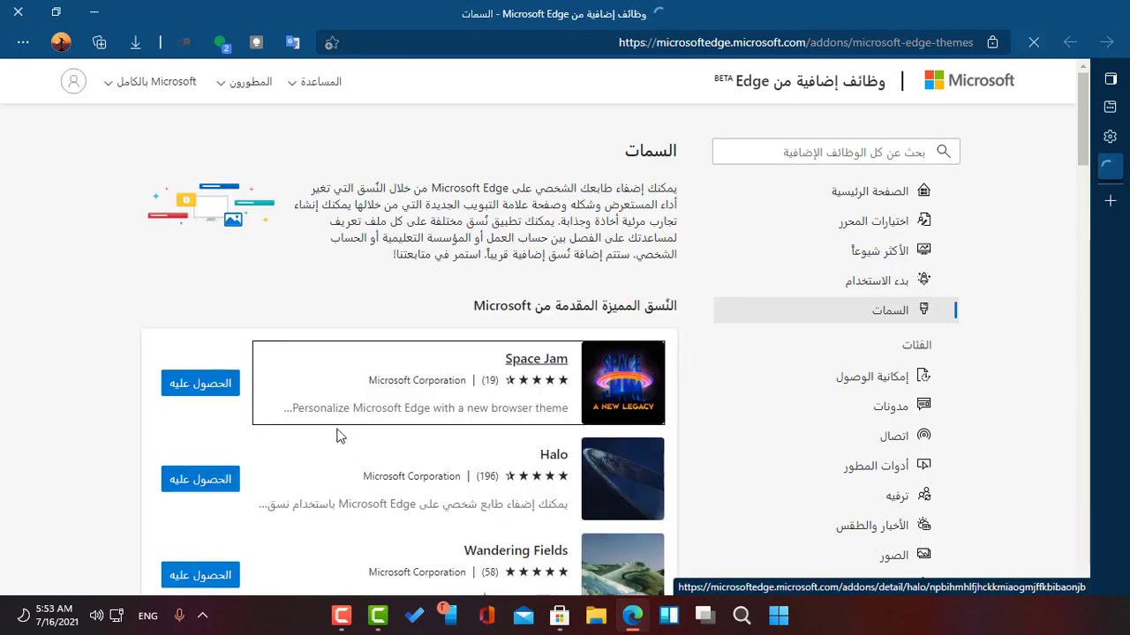
{"action": "left_click", "coordinate": [232, 477]}
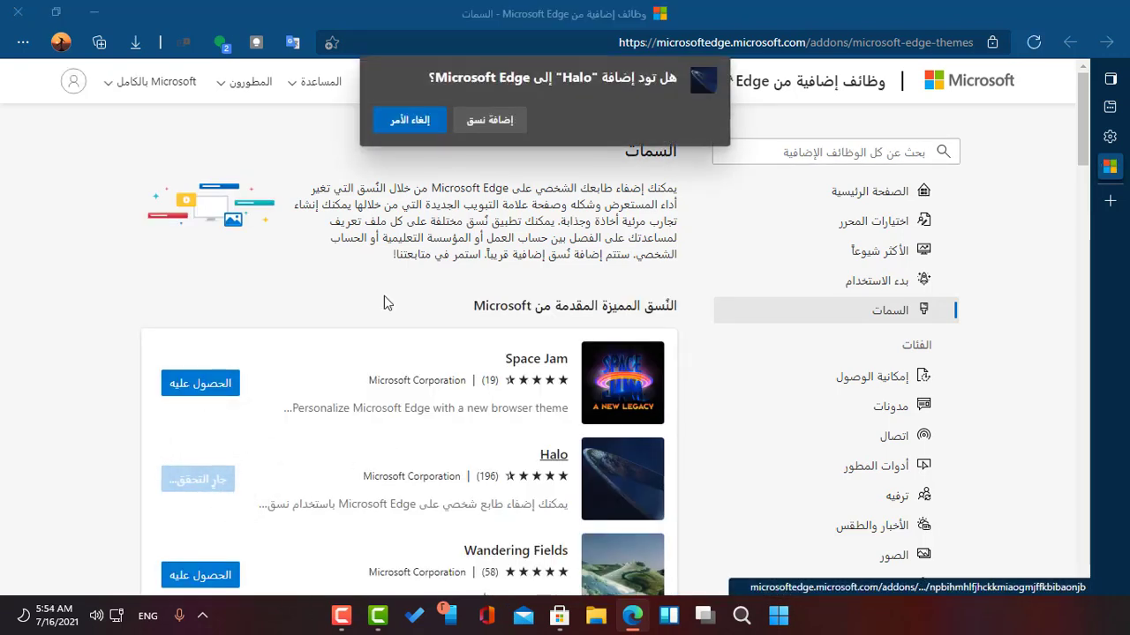
{"action": "left_click", "coordinate": [485, 119]}
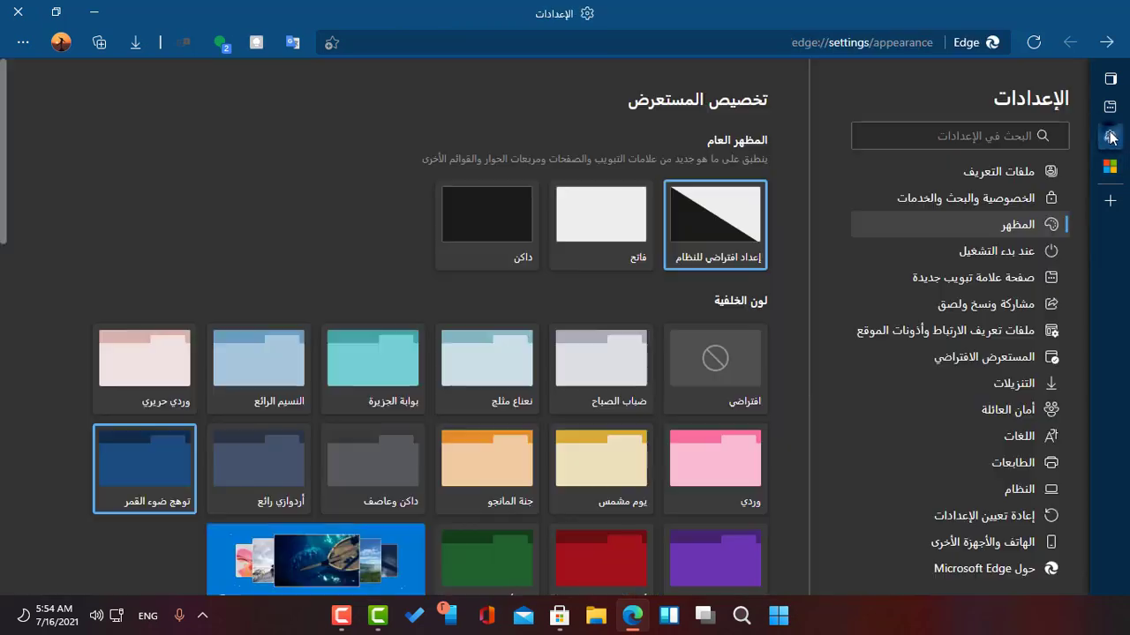
Look over the background colours, zoom setting and toolbar options on the appearance settings page
{"action": "scroll", "coordinate": [494, 504], "scroll_direction": "down", "scroll_amount": 2}
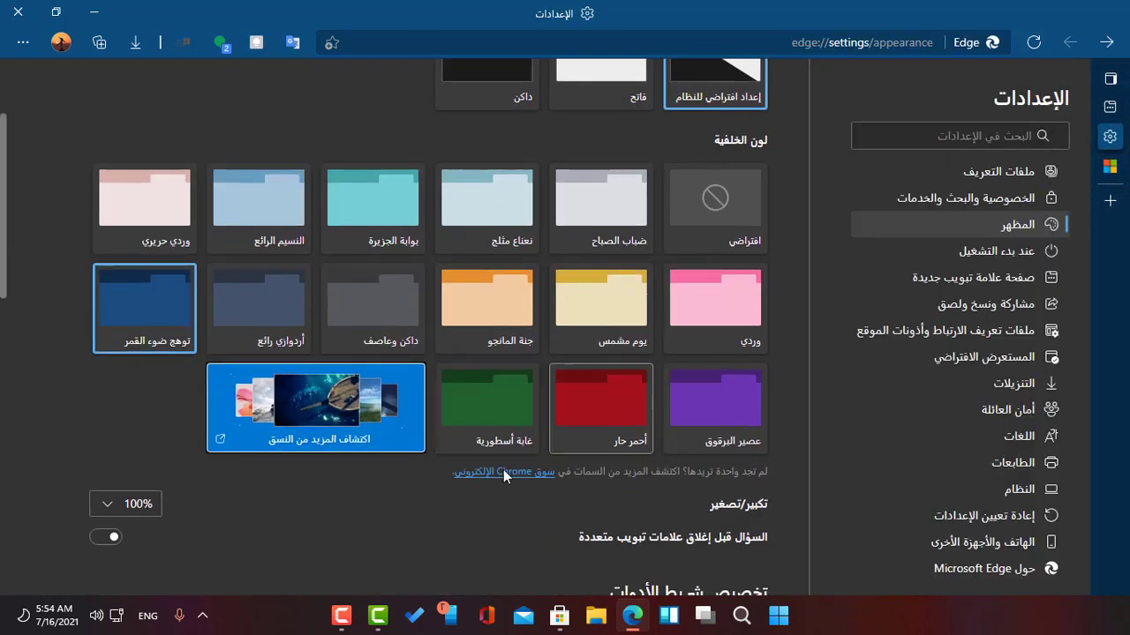
{"action": "scroll", "coordinate": [476, 466], "scroll_direction": "up", "scroll_amount": 2}
{"action": "scroll", "coordinate": [409, 515], "scroll_direction": "down", "scroll_amount": 3}
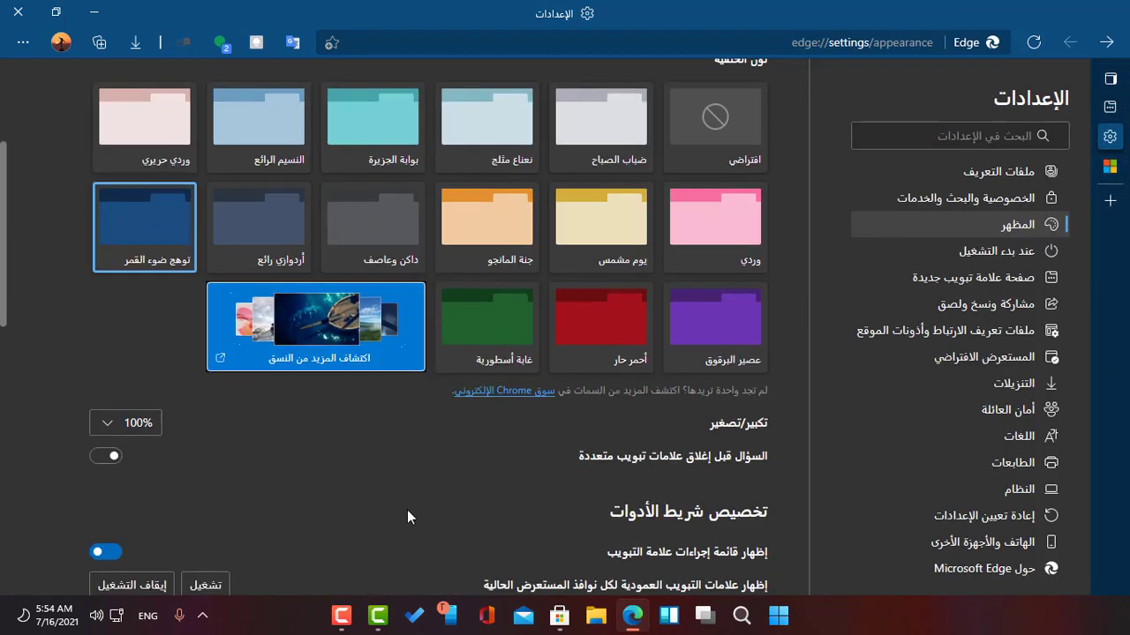
{"action": "scroll", "coordinate": [461, 476], "scroll_direction": "up", "scroll_amount": 1}
Open the Halo theme's details page in the add-ons store and view the theme on a new tab
{"action": "left_click", "coordinate": [1109, 168]}
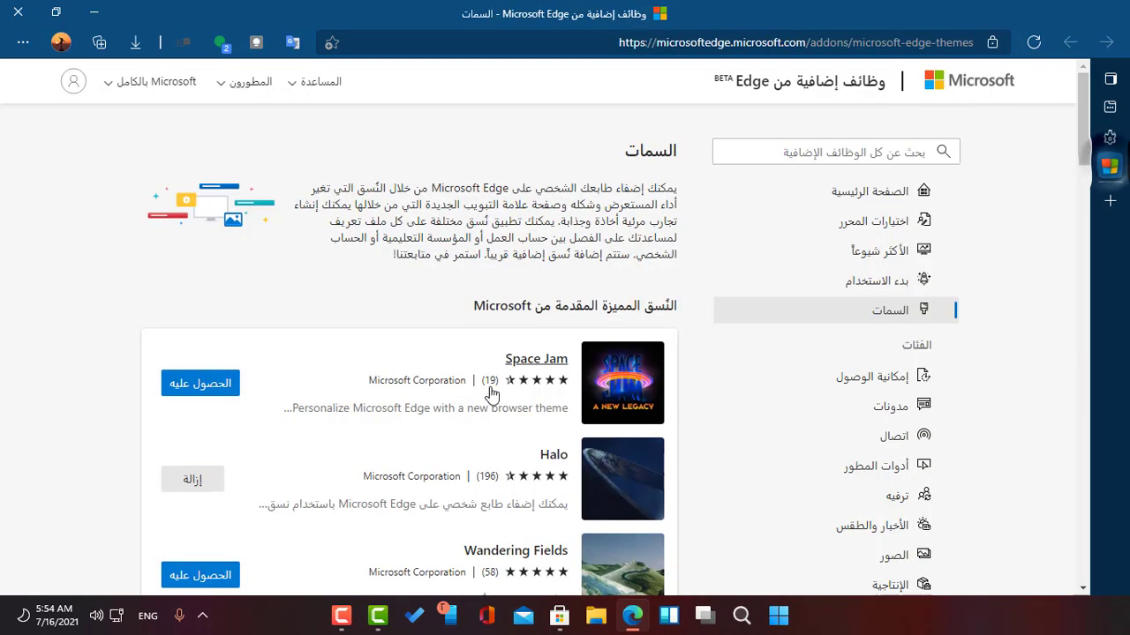
{"action": "left_click", "coordinate": [453, 452]}
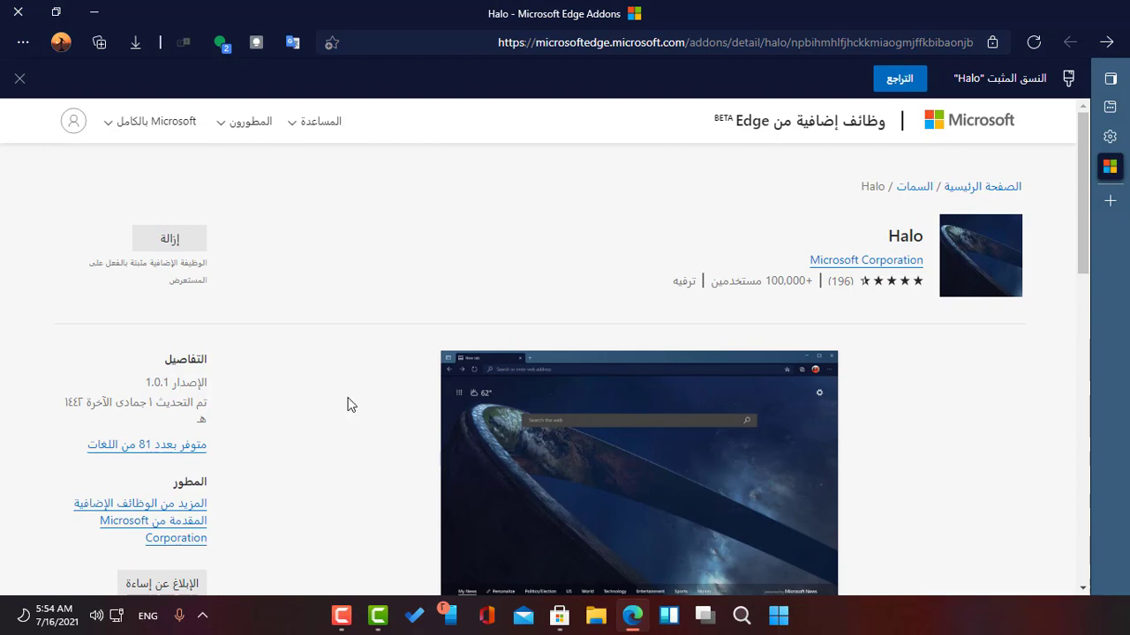
{"action": "left_click", "coordinate": [1110, 200]}
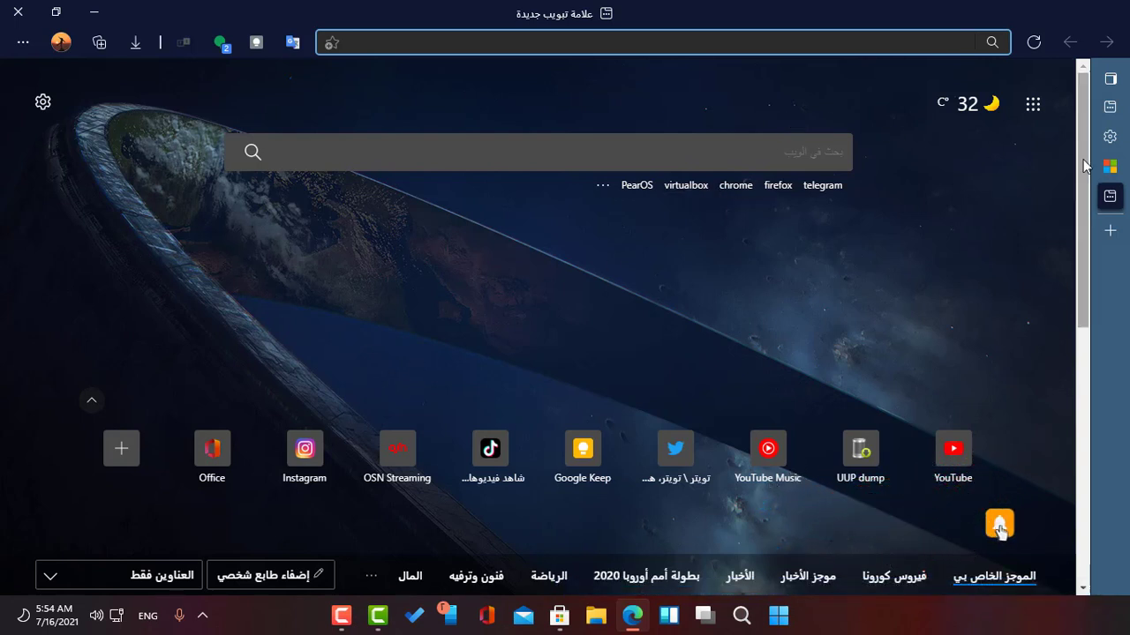
Try the نعناع مثلج background colour, settle on أردوازي رائع, and view it on the new tab page
{"action": "mouse_move", "coordinate": [1126, 208]}
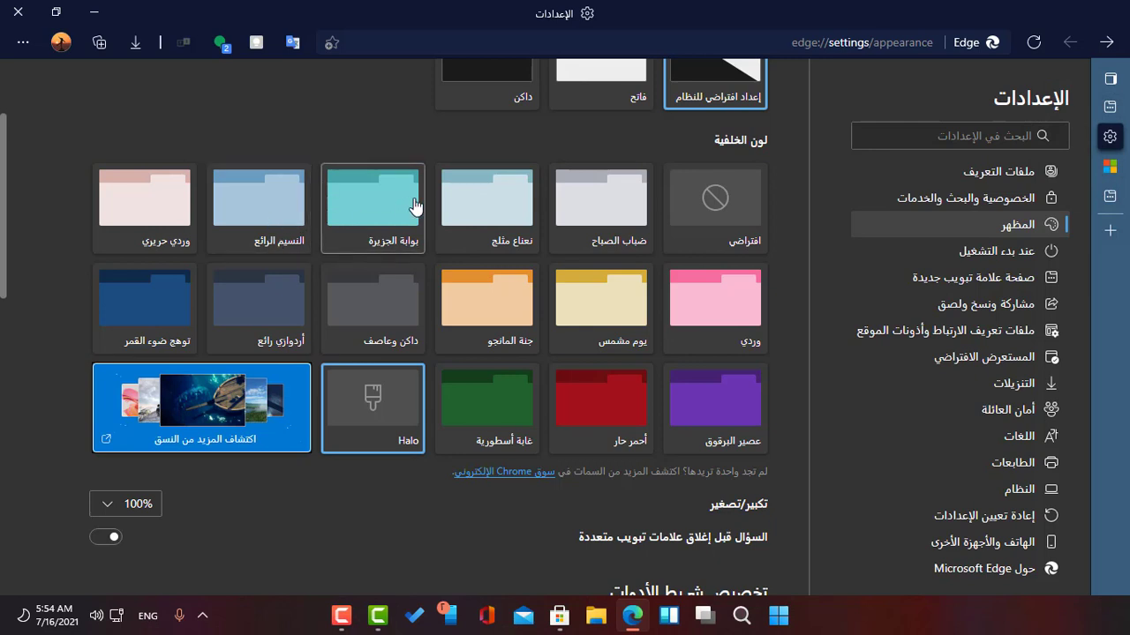
{"action": "left_click", "coordinate": [474, 199]}
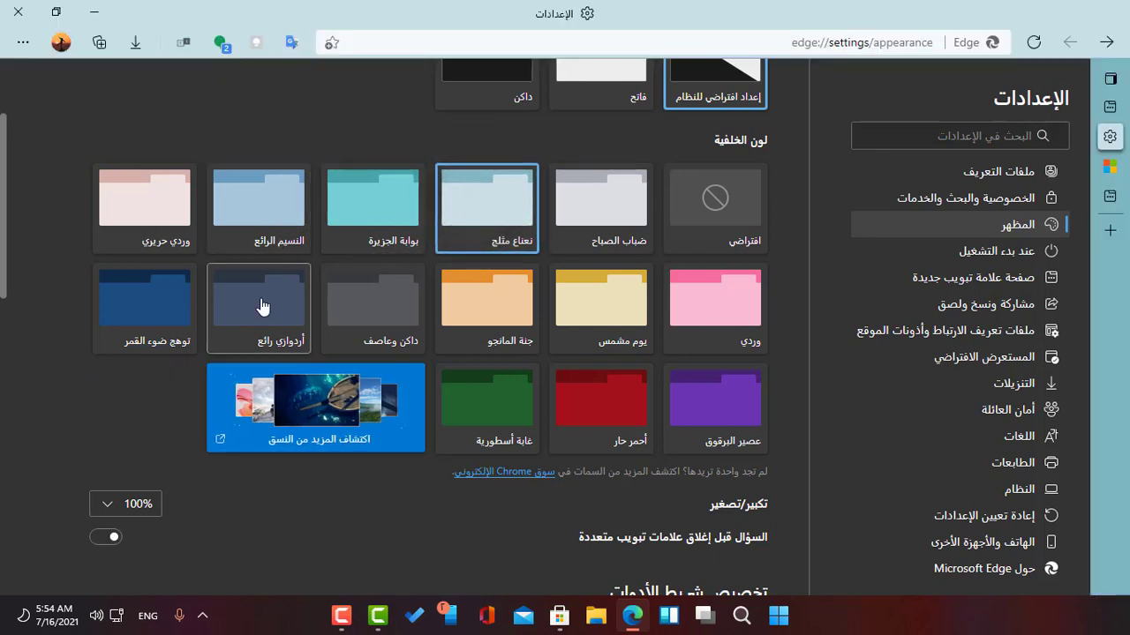
{"action": "left_click", "coordinate": [264, 303]}
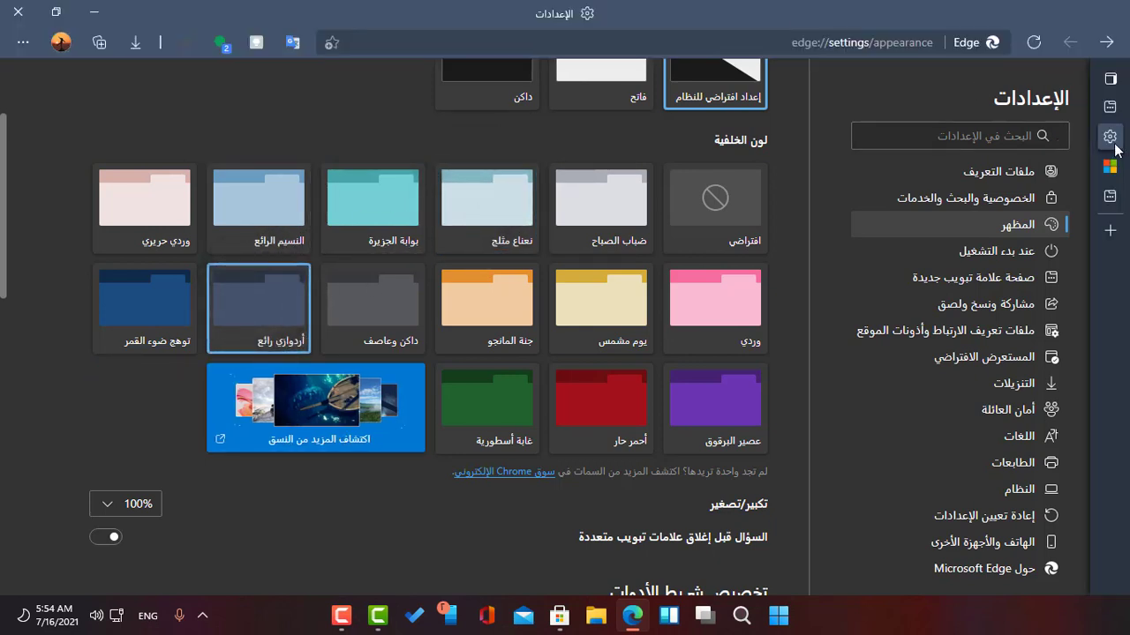
{"action": "left_click", "coordinate": [1106, 109]}
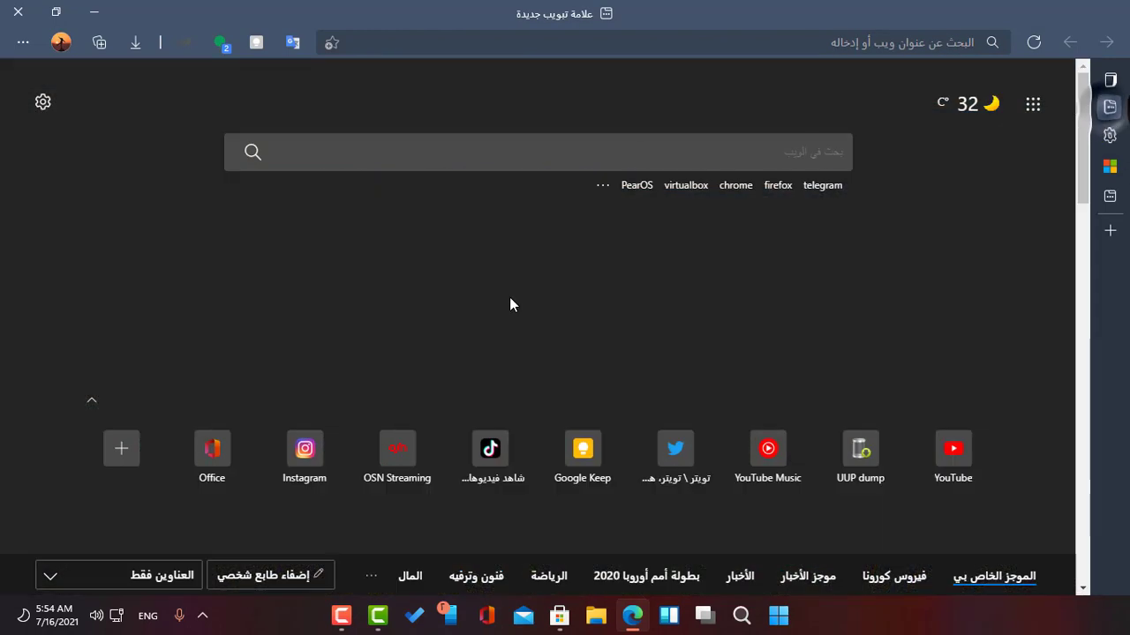
Set the new tab page layout to مُلهم and close the layout options
{"action": "mouse_move", "coordinate": [1110, 143]}
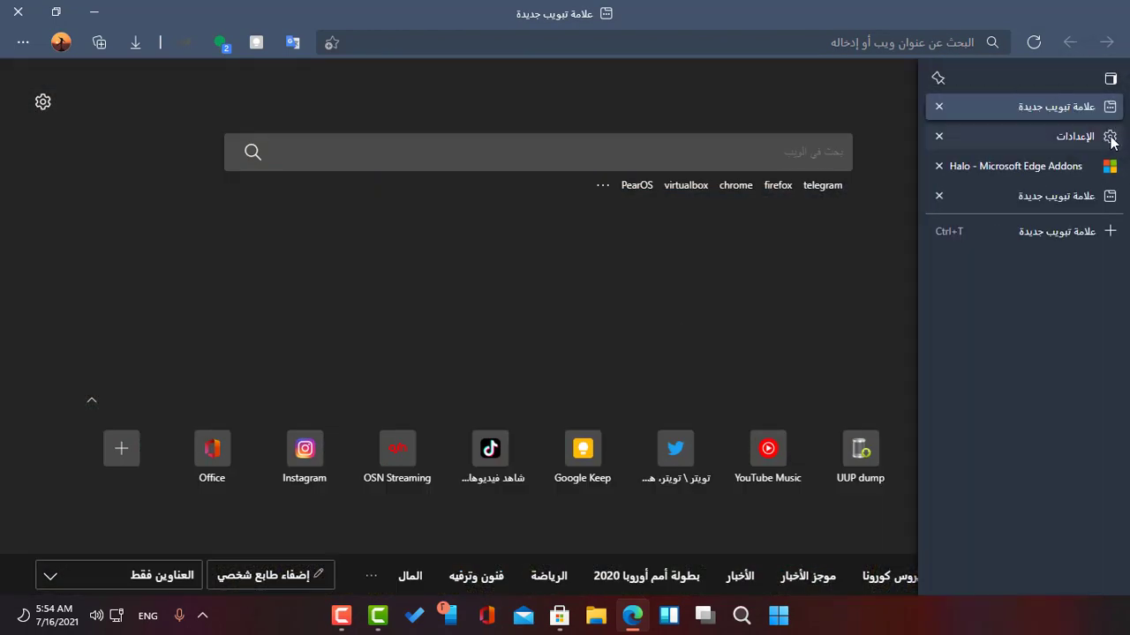
{"action": "left_click", "coordinate": [1110, 79]}
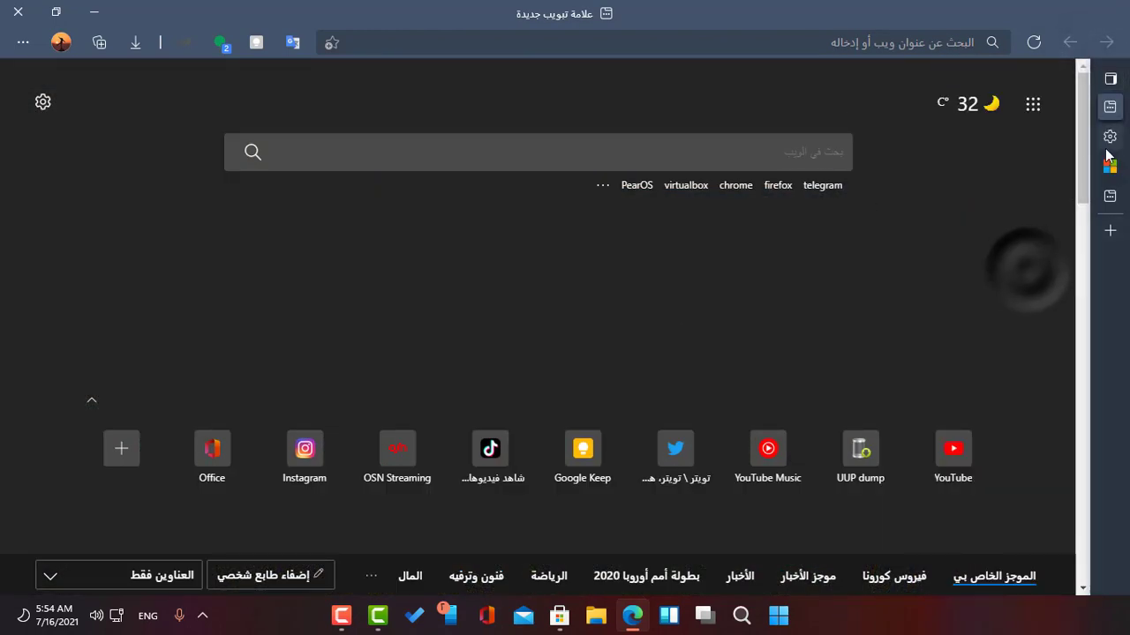
{"action": "left_click", "coordinate": [44, 104]}
{"action": "left_click", "coordinate": [189, 212]}
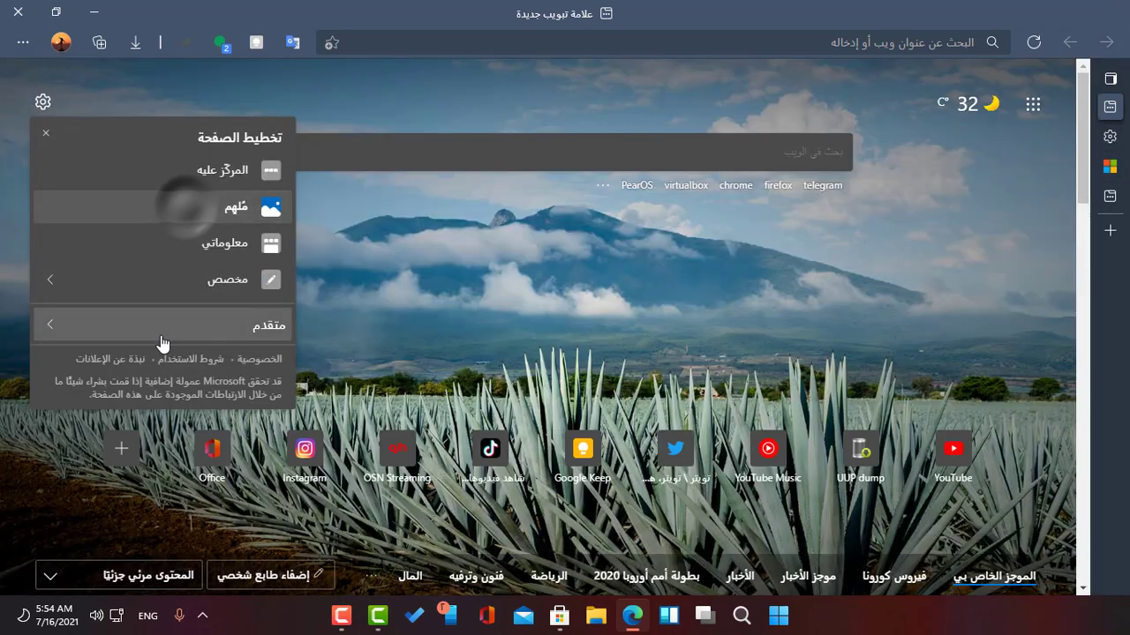
{"action": "left_click", "coordinate": [423, 320]}
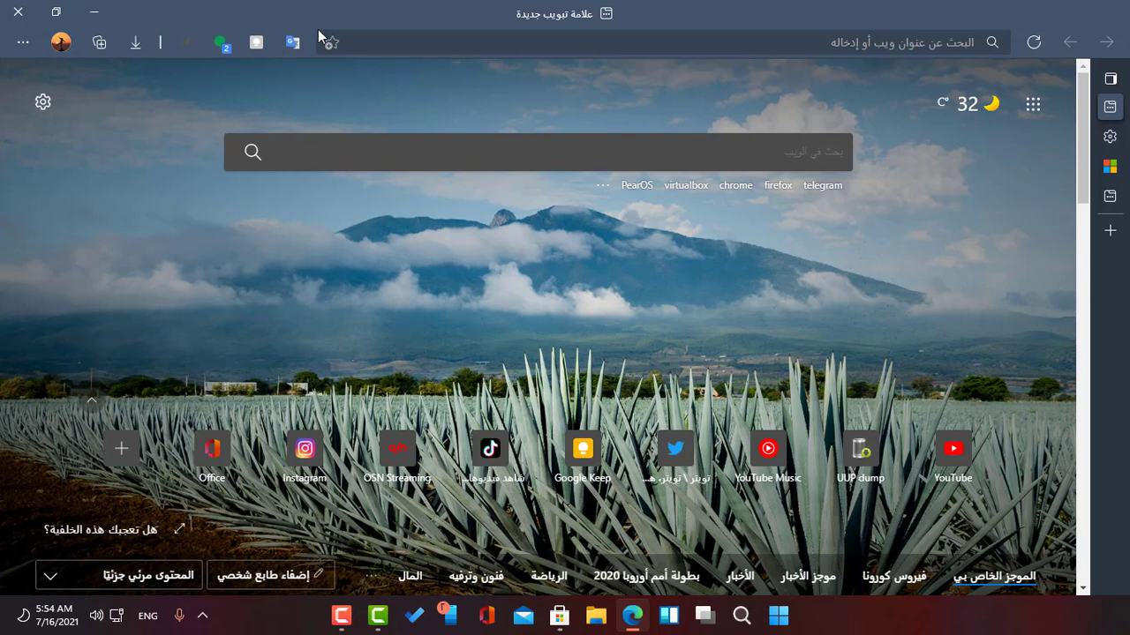
View the address bar's recent searches and the list of web apps installed in Edge
{"action": "left_click", "coordinate": [430, 42]}
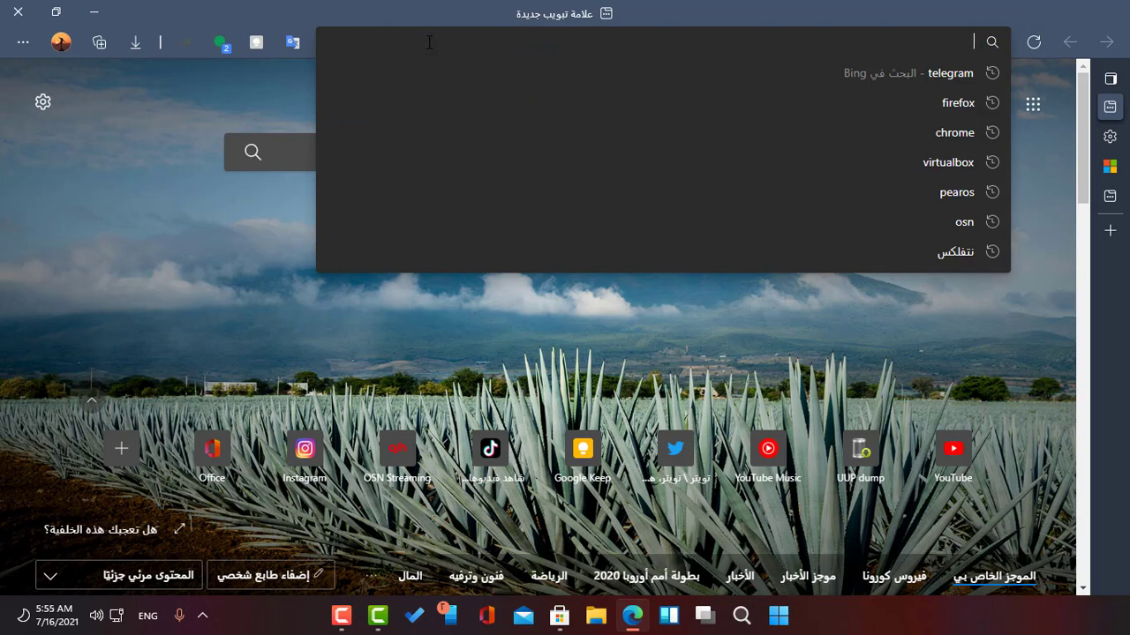
{"action": "left_click", "coordinate": [19, 45]}
{"action": "mouse_move", "coordinate": [145, 279]}
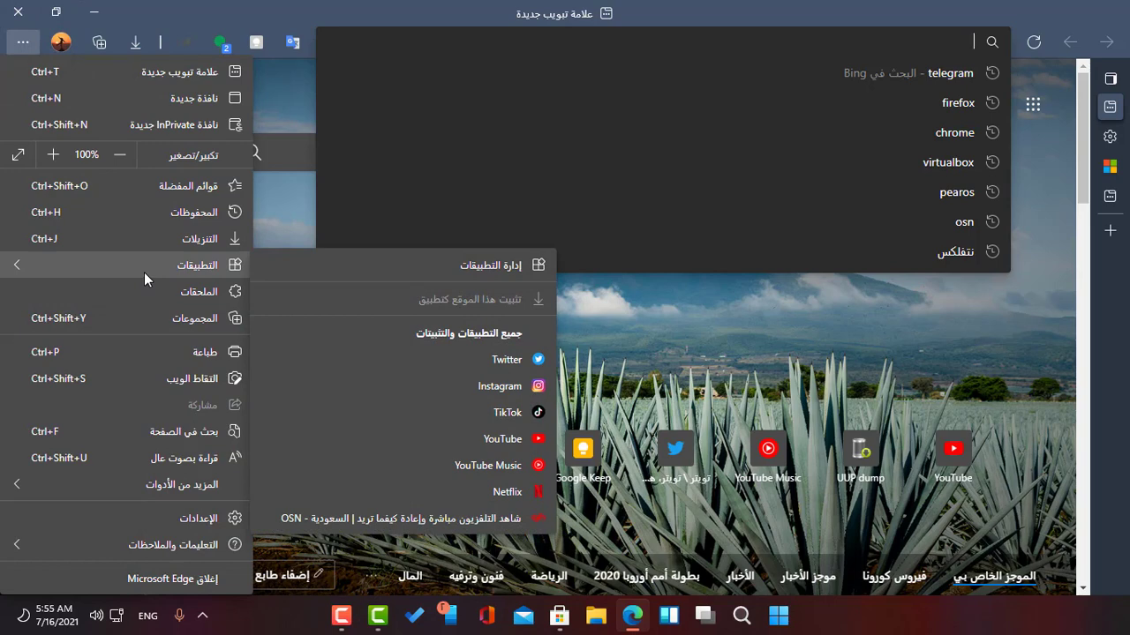
{"action": "left_click", "coordinate": [146, 271]}
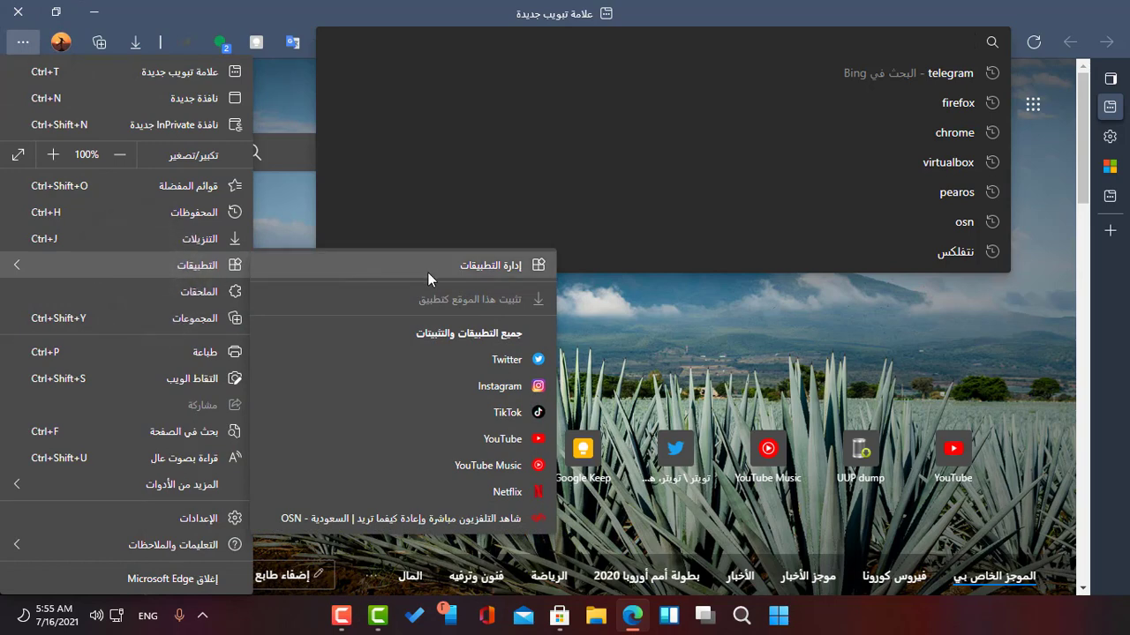
{"action": "left_click", "coordinate": [499, 439]}
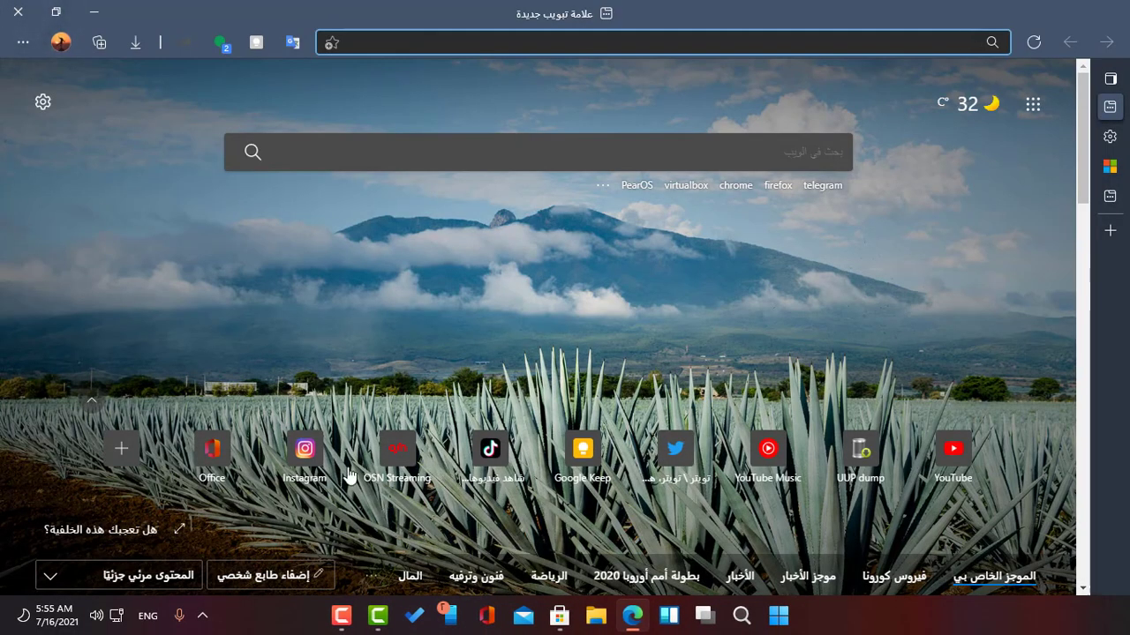
Open Edge's extensions (الملحقات) page and look through the installed extensions
{"action": "left_click", "coordinate": [19, 42]}
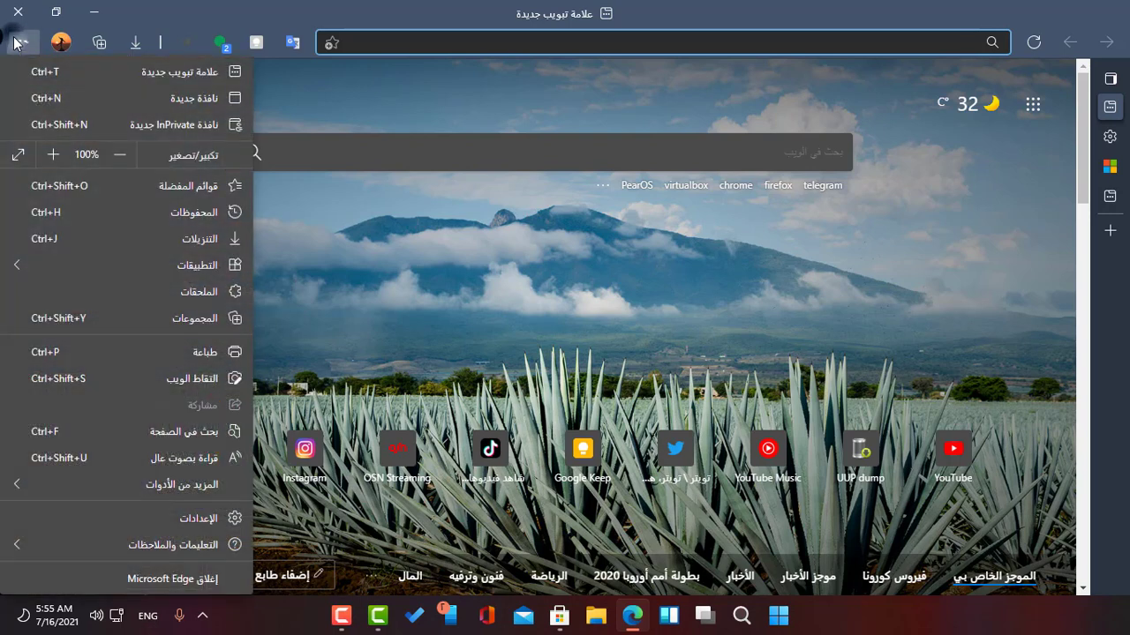
{"action": "left_click", "coordinate": [117, 298]}
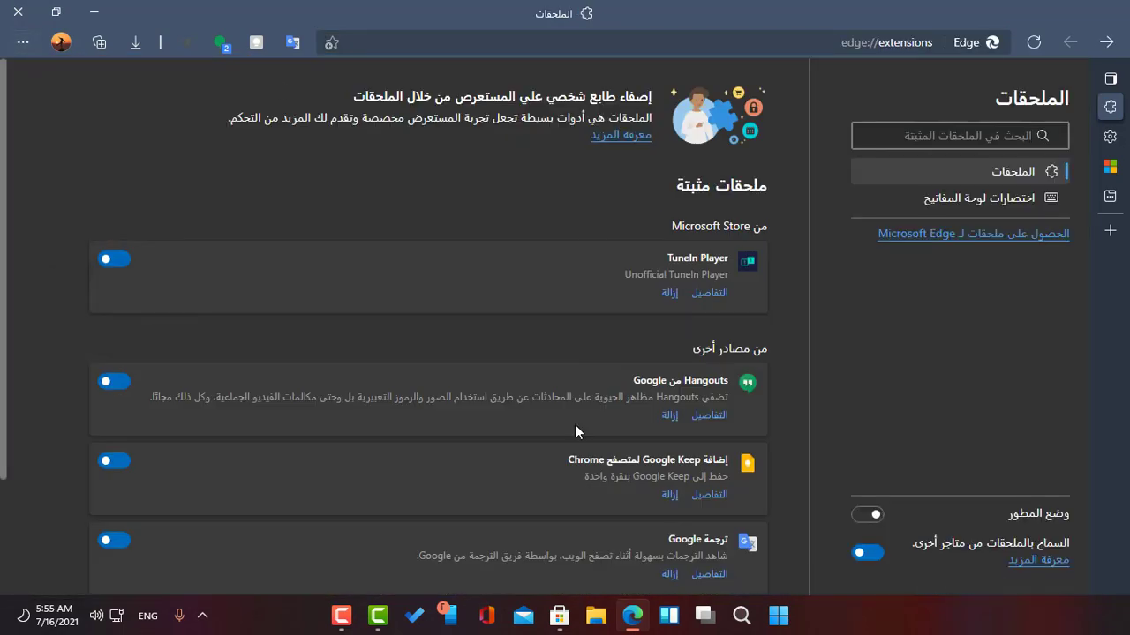
{"action": "scroll", "coordinate": [361, 422], "scroll_direction": "down", "scroll_amount": 3}
{"action": "scroll", "coordinate": [362, 422], "scroll_direction": "up", "scroll_amount": 3}
Launch the TuneIn Player extension in its own window
{"action": "left_click", "coordinate": [23, 41]}
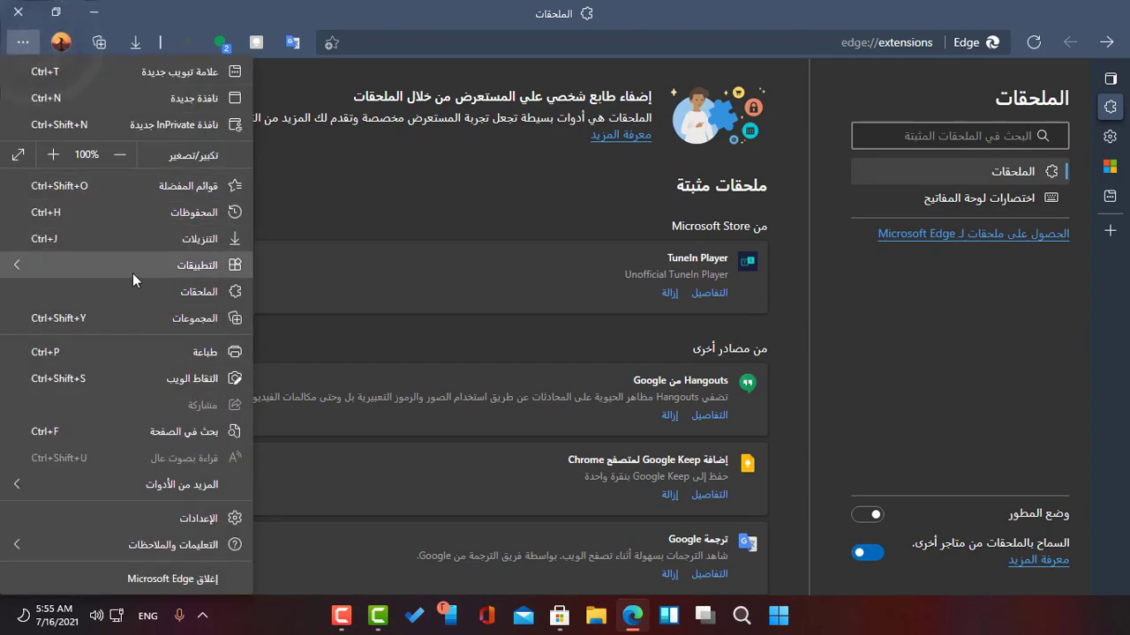
{"action": "left_click", "coordinate": [225, 294]}
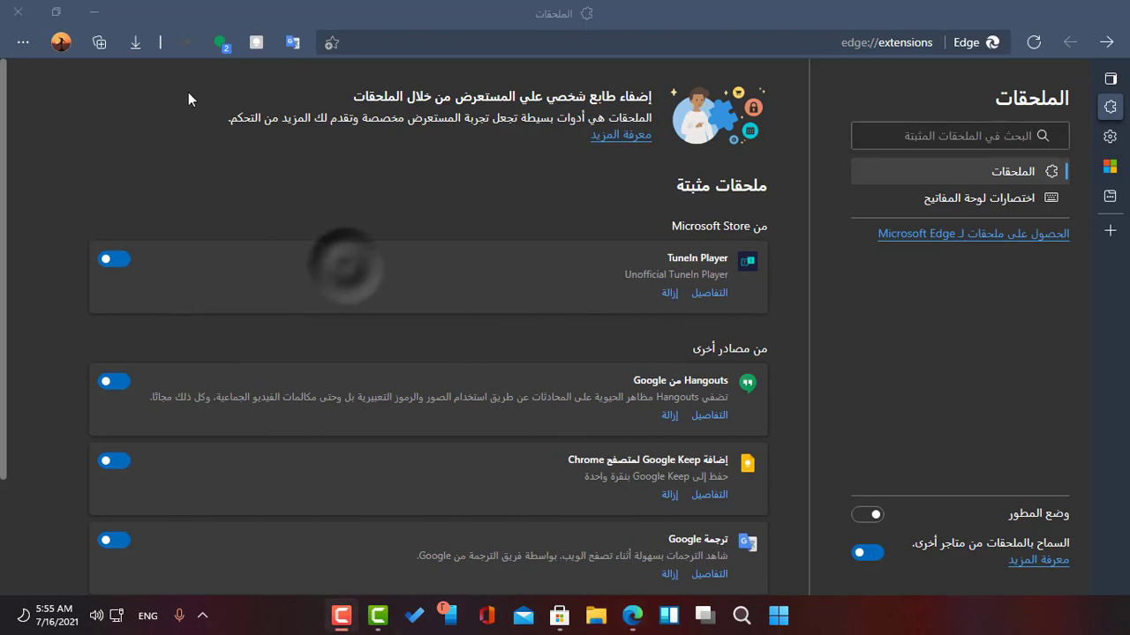
{"action": "left_click", "coordinate": [183, 44]}
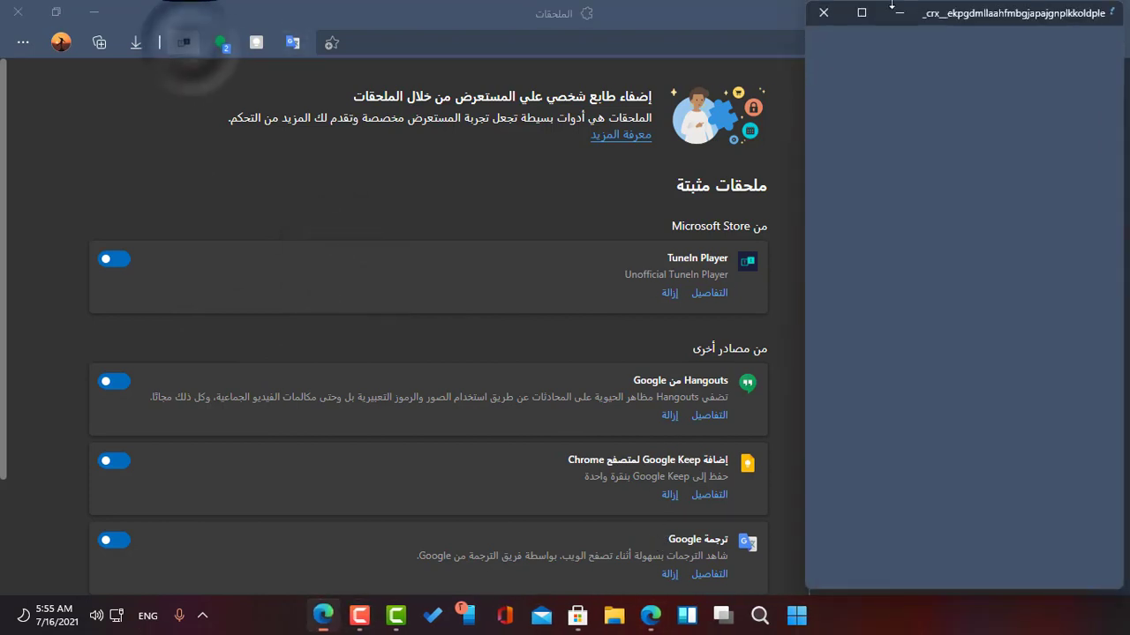
Close the TuneIn Player window and look through the Microsoft, Google and متابعاتي collections in Edge
{"action": "left_click", "coordinate": [824, 14]}
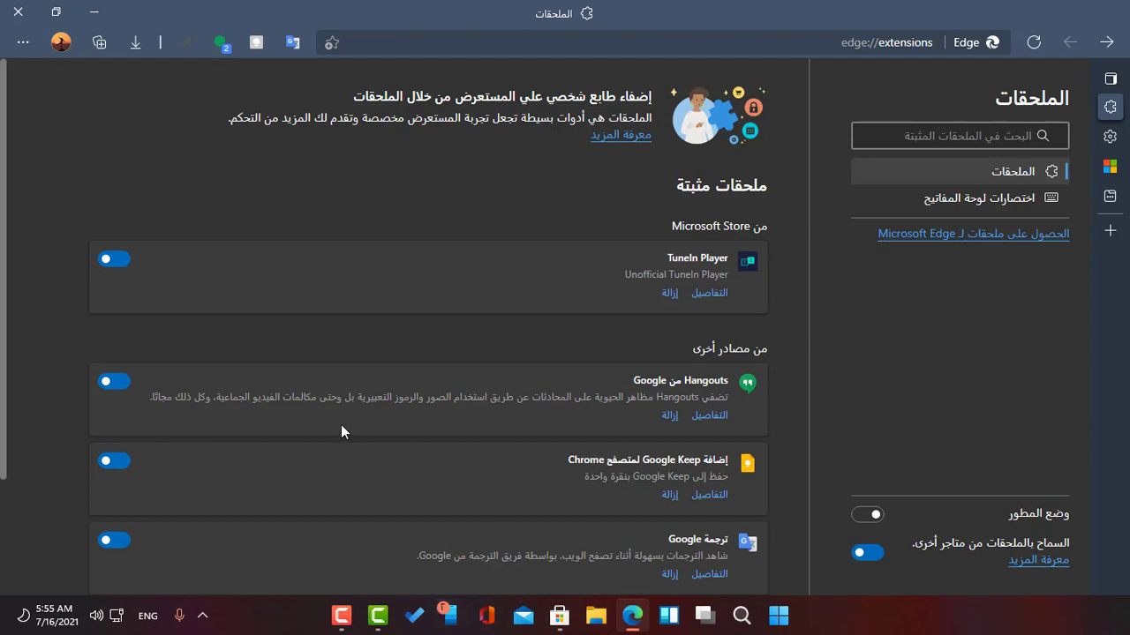
{"action": "left_click", "coordinate": [99, 43]}
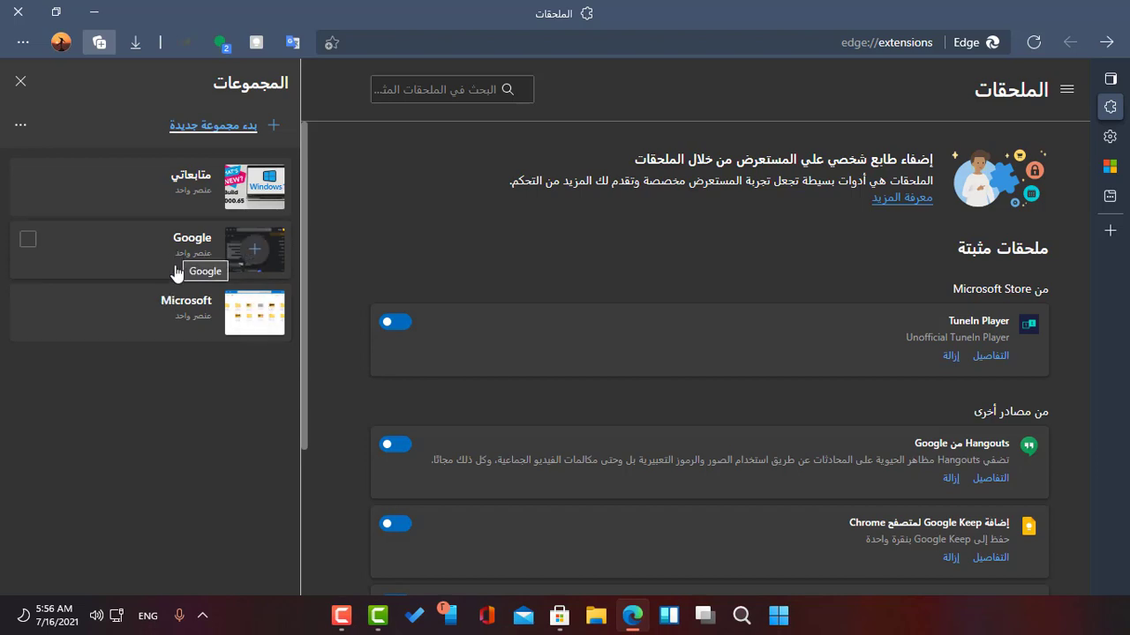
{"action": "left_click", "coordinate": [191, 313]}
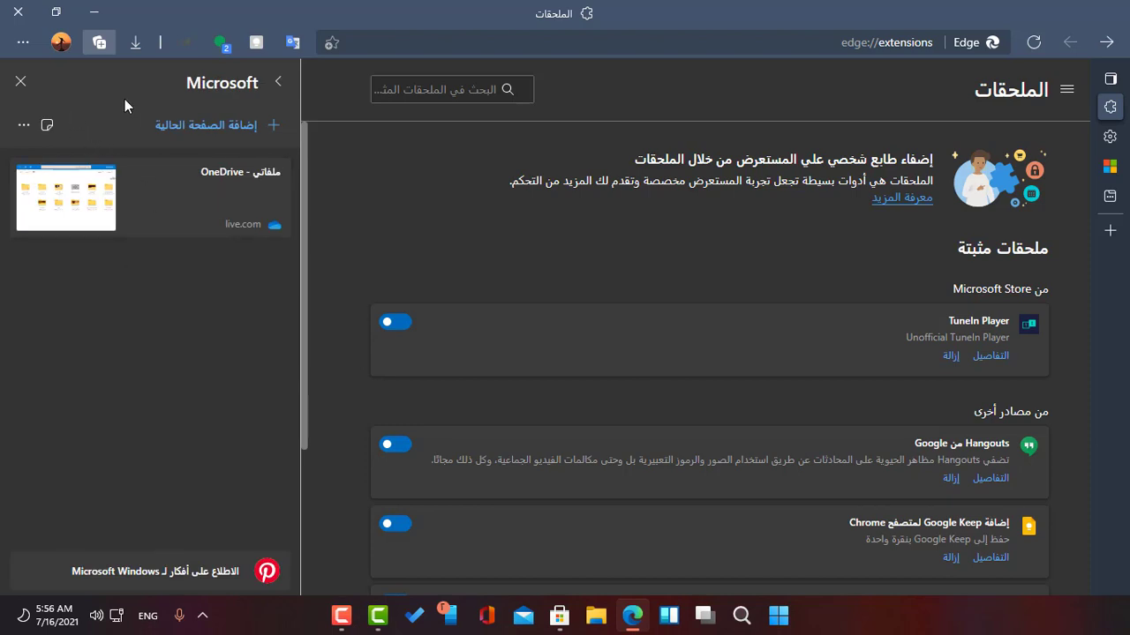
{"action": "left_click", "coordinate": [277, 82]}
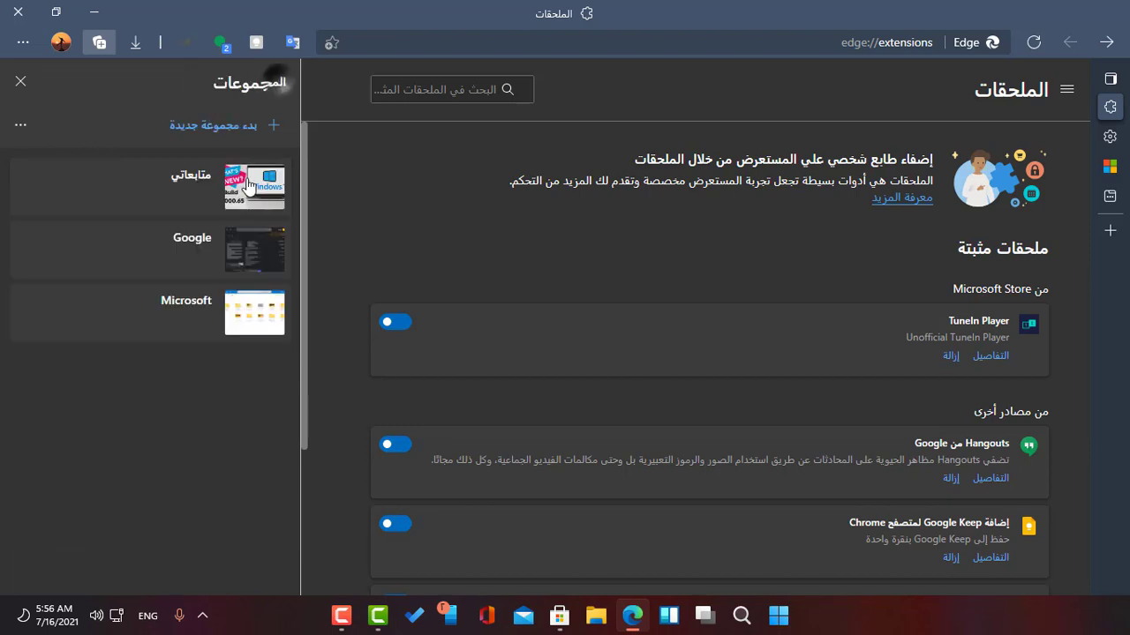
{"action": "left_click", "coordinate": [182, 240]}
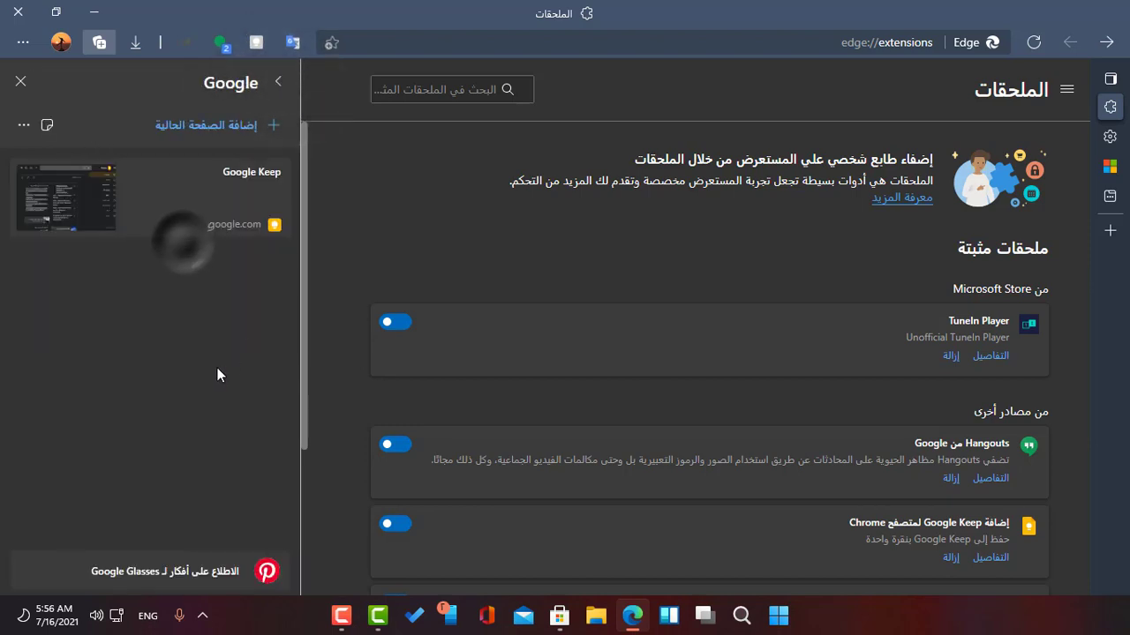
{"action": "left_click", "coordinate": [277, 80]}
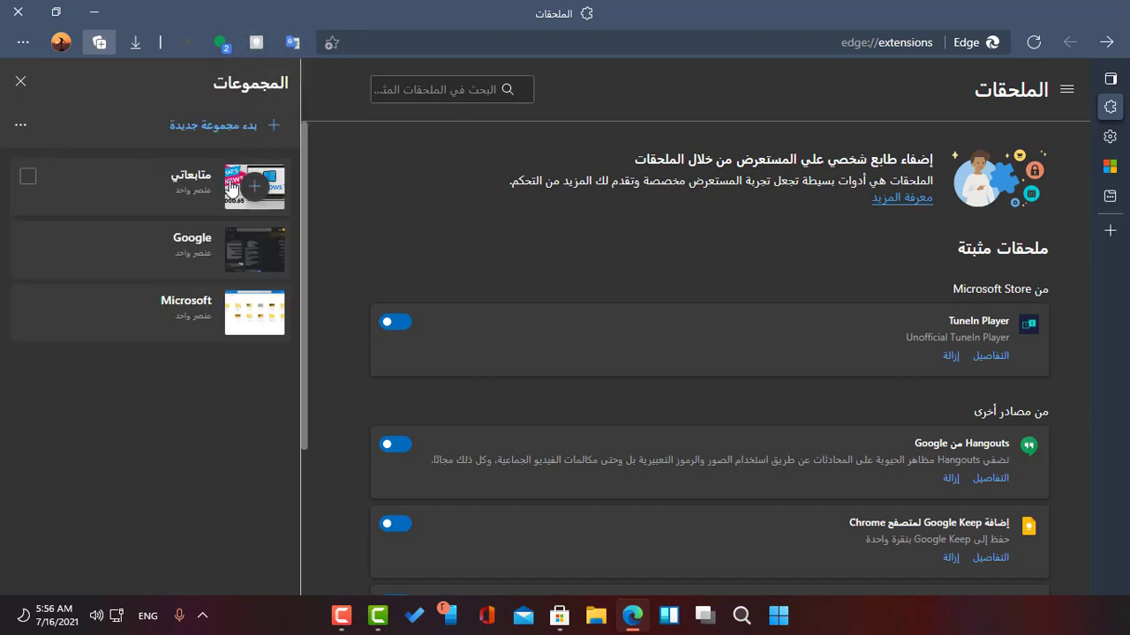
{"action": "left_click", "coordinate": [185, 194]}
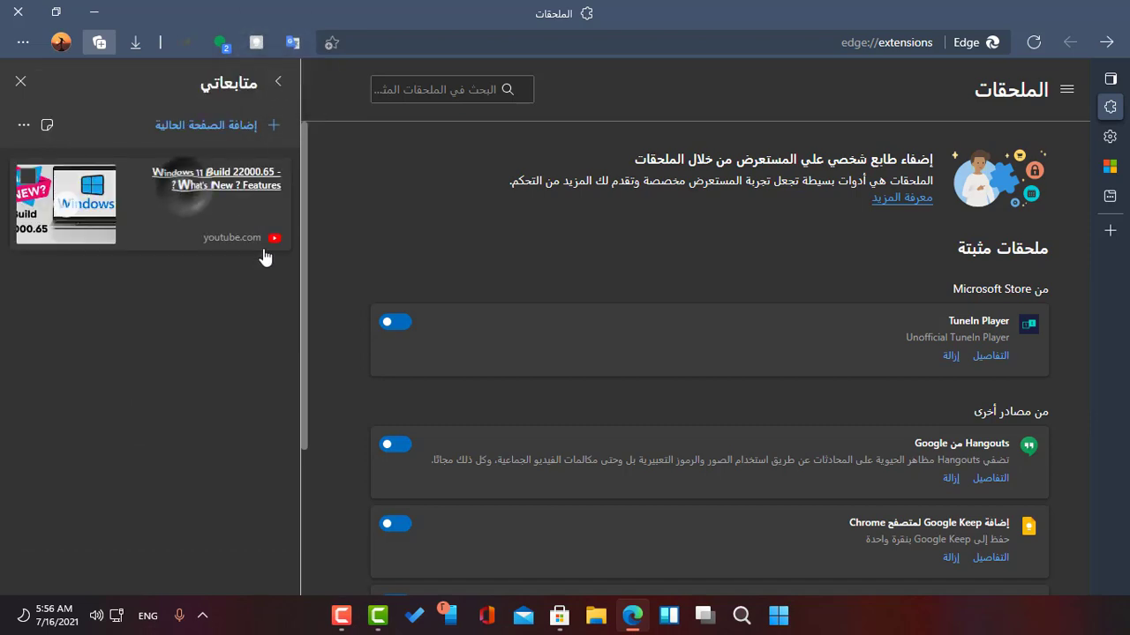
{"action": "left_click", "coordinate": [277, 82]}
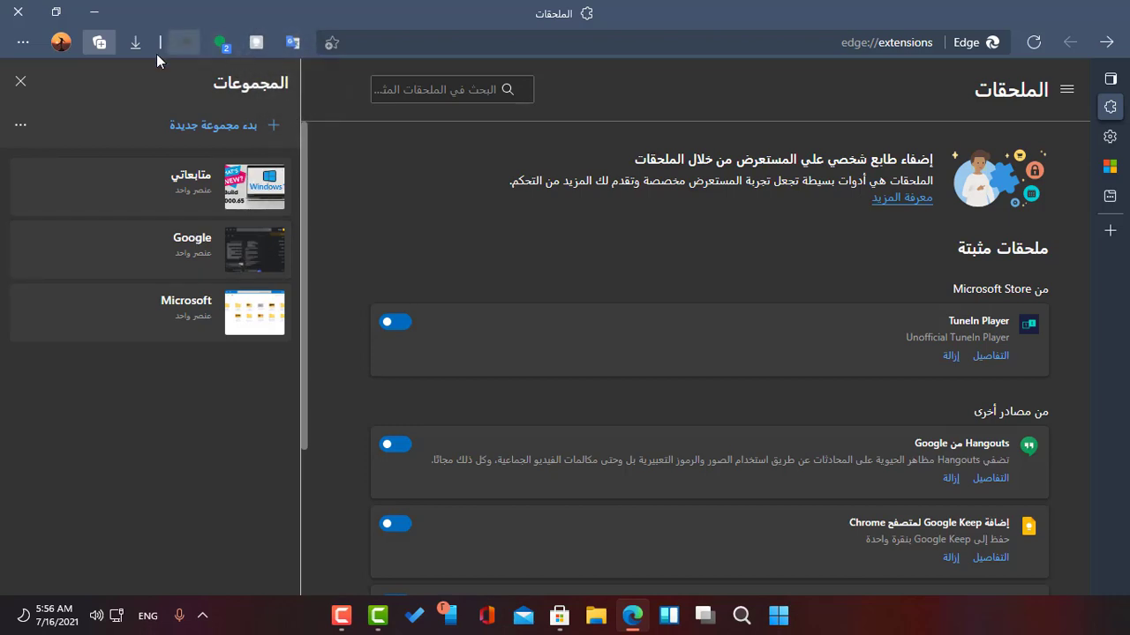
{"action": "left_click", "coordinate": [22, 82]}
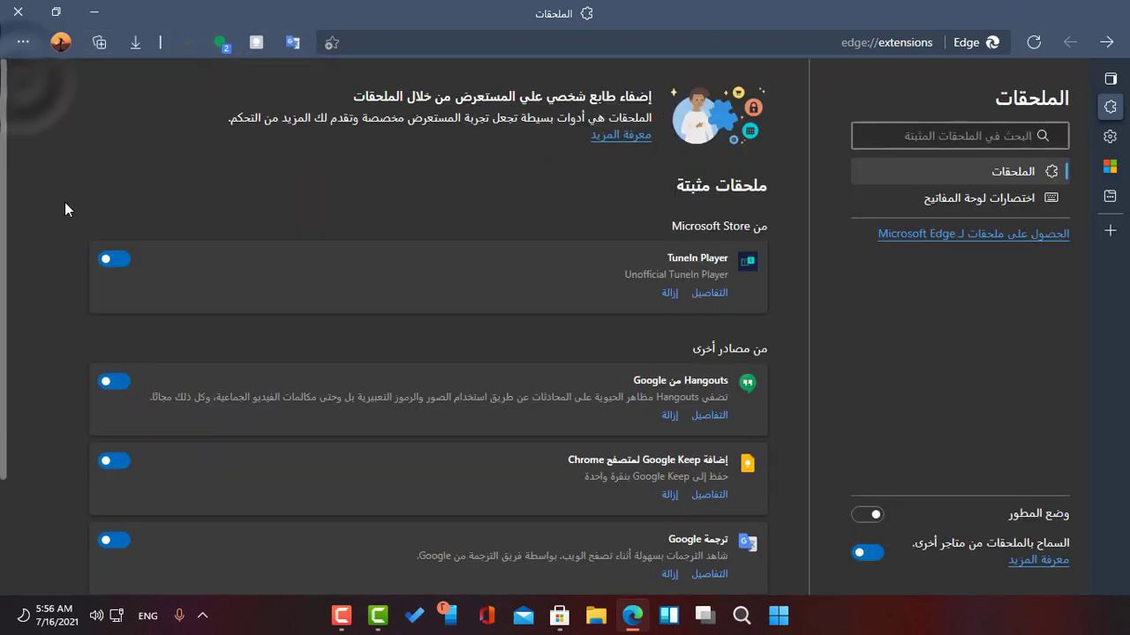
Open Edge's installed apps (التطبيقات) page and view the list of open tabs
{"action": "left_click", "coordinate": [22, 42]}
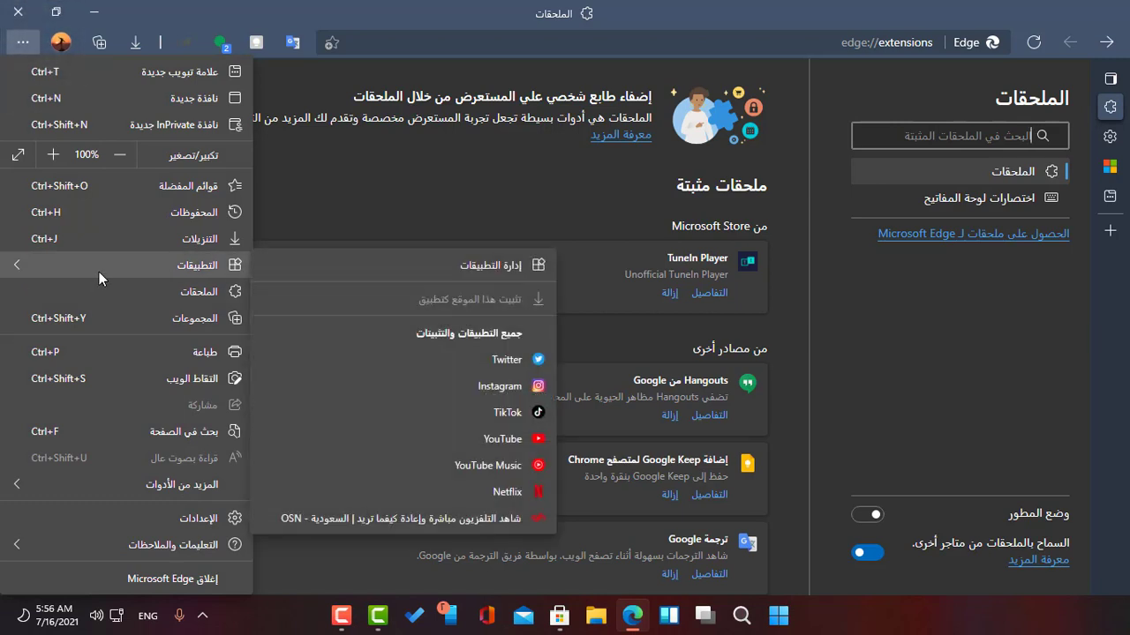
{"action": "left_click", "coordinate": [99, 278]}
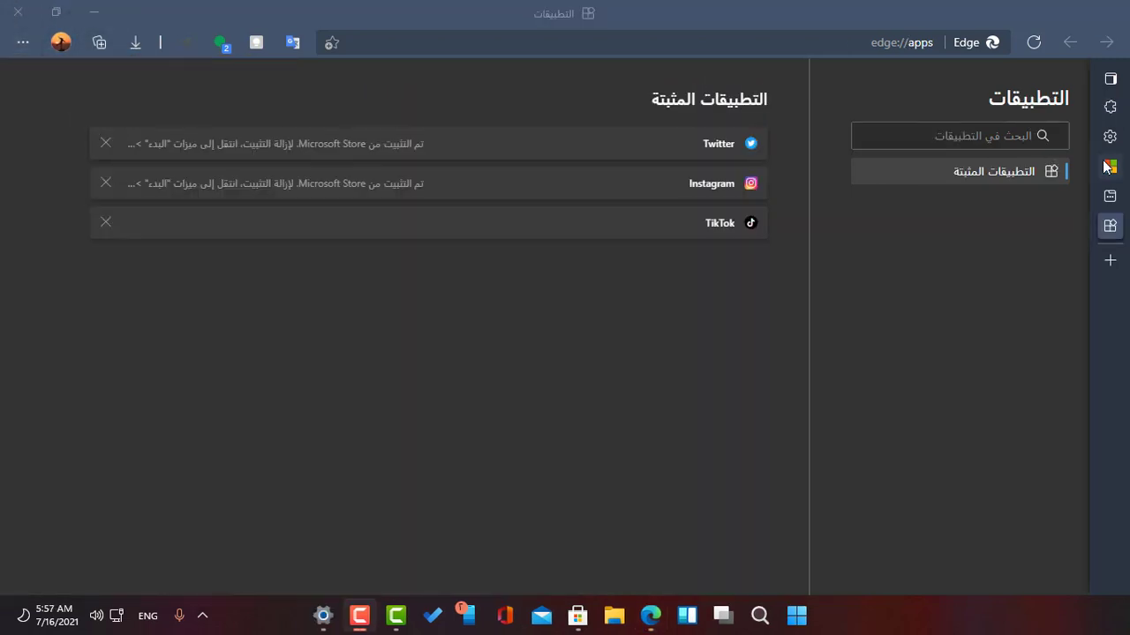
{"action": "mouse_move", "coordinate": [1090, 166]}
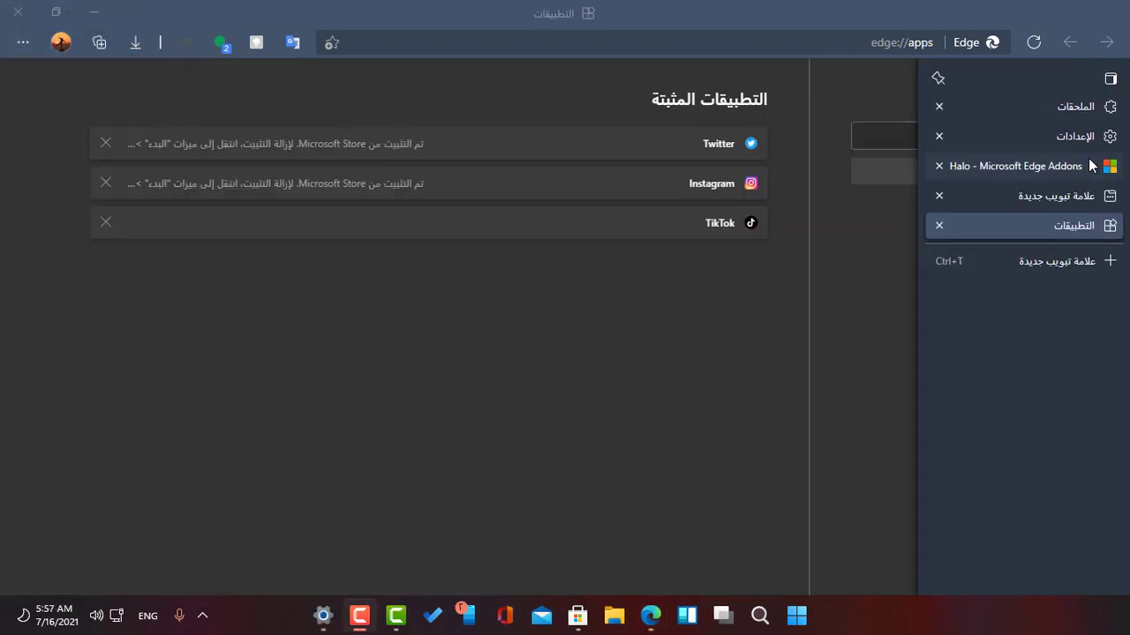
Load youtube.com in the current tab
{"action": "left_click", "coordinate": [839, 36]}
{"action": "type", "text": "youtube.com"}
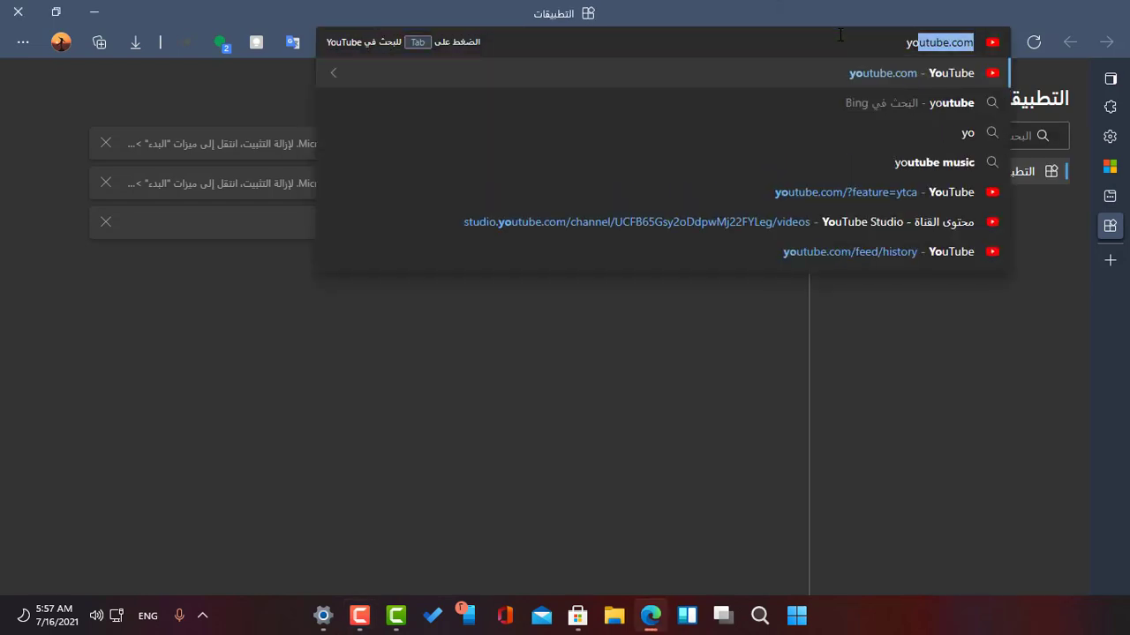
{"action": "key", "text": "Return"}
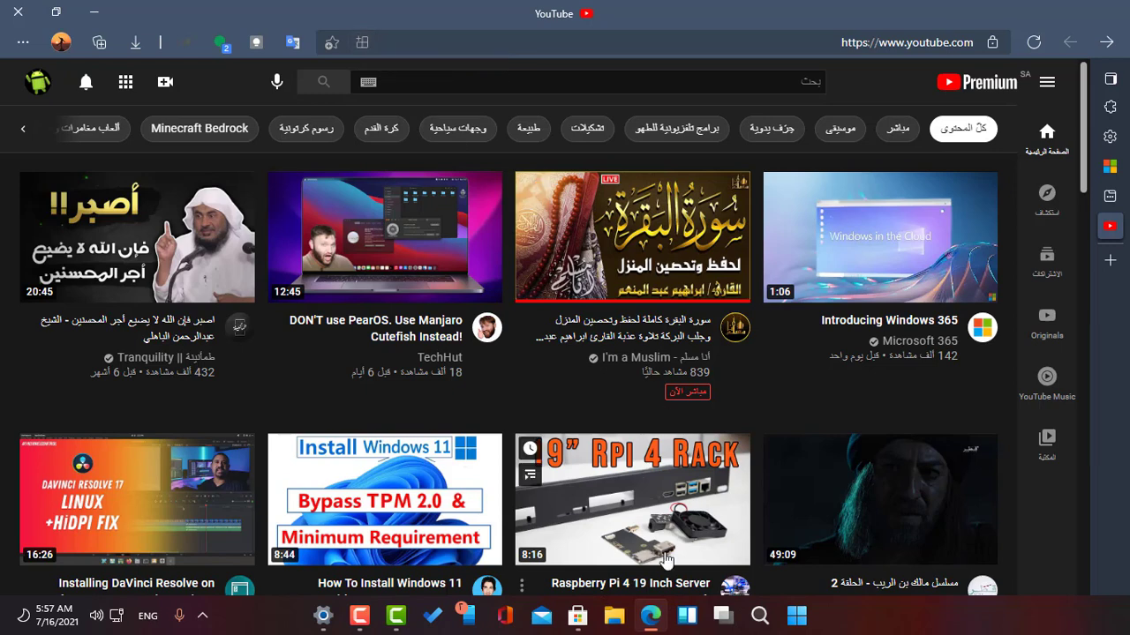
Return to the home page of Microsoft Store and minimize the store window
{"action": "left_click", "coordinate": [575, 623]}
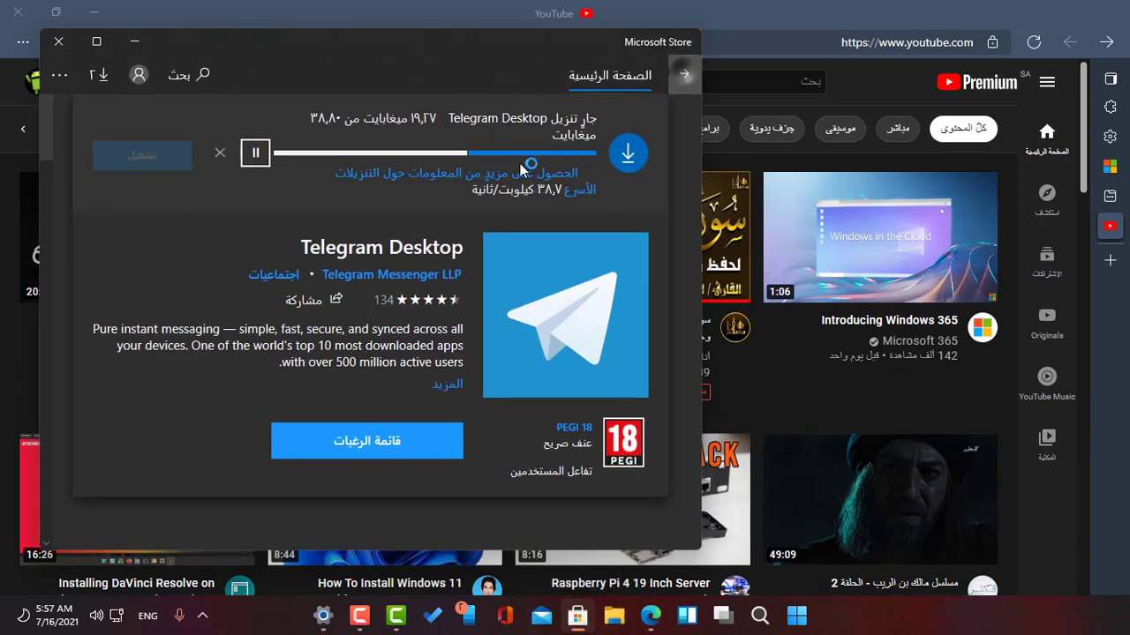
{"action": "left_click", "coordinate": [684, 75]}
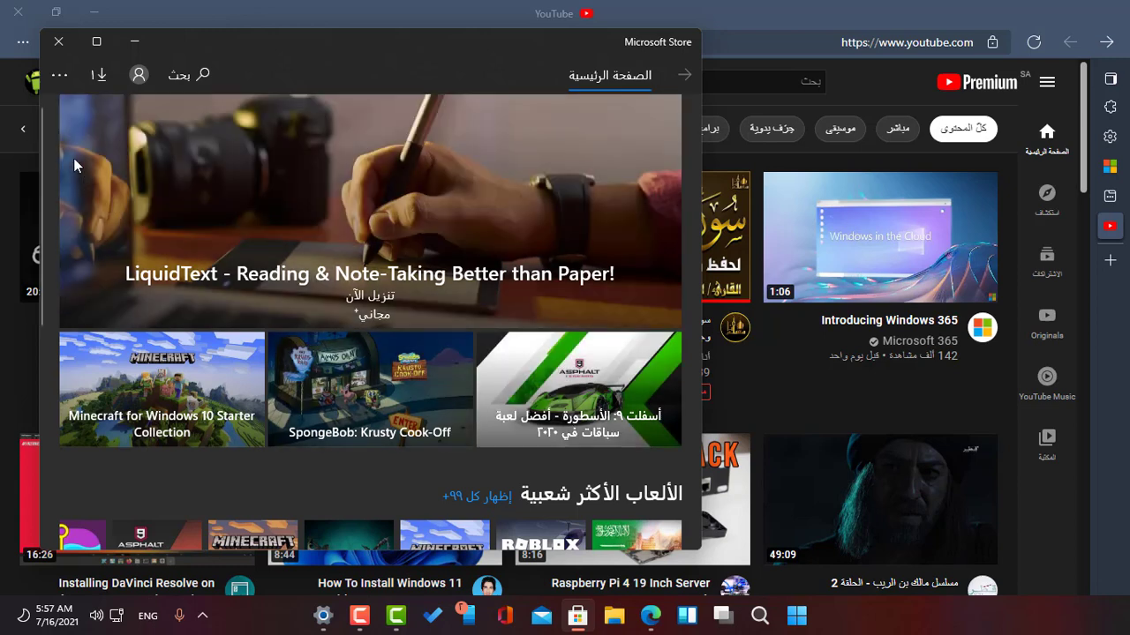
{"action": "left_click", "coordinate": [134, 45]}
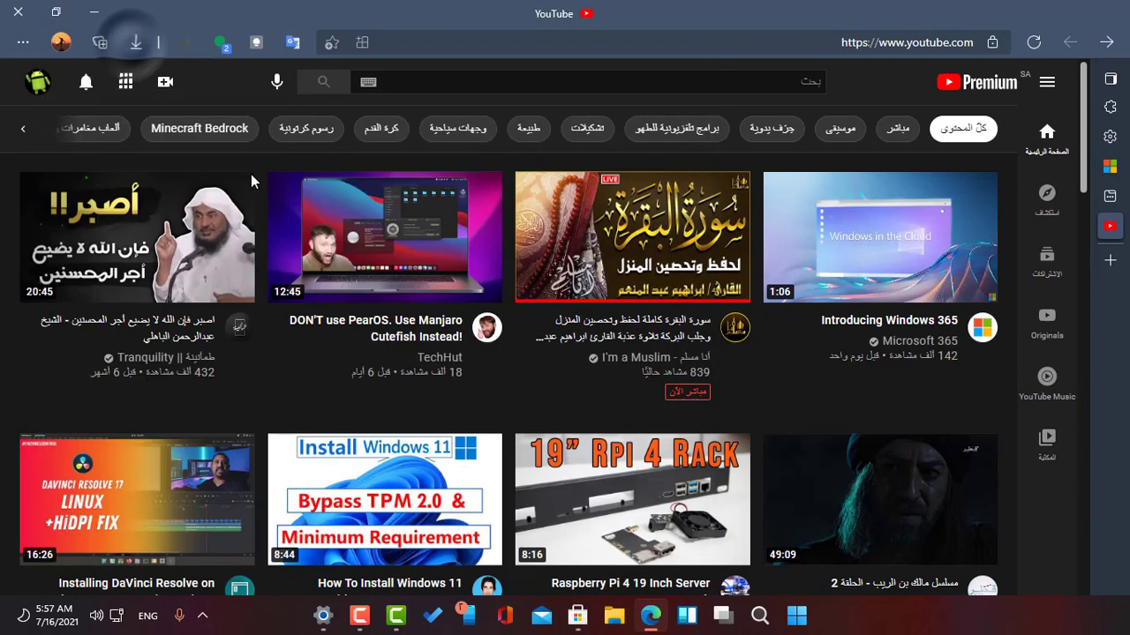
Install the YouTube site as an app from Edge
{"action": "left_click", "coordinate": [368, 41]}
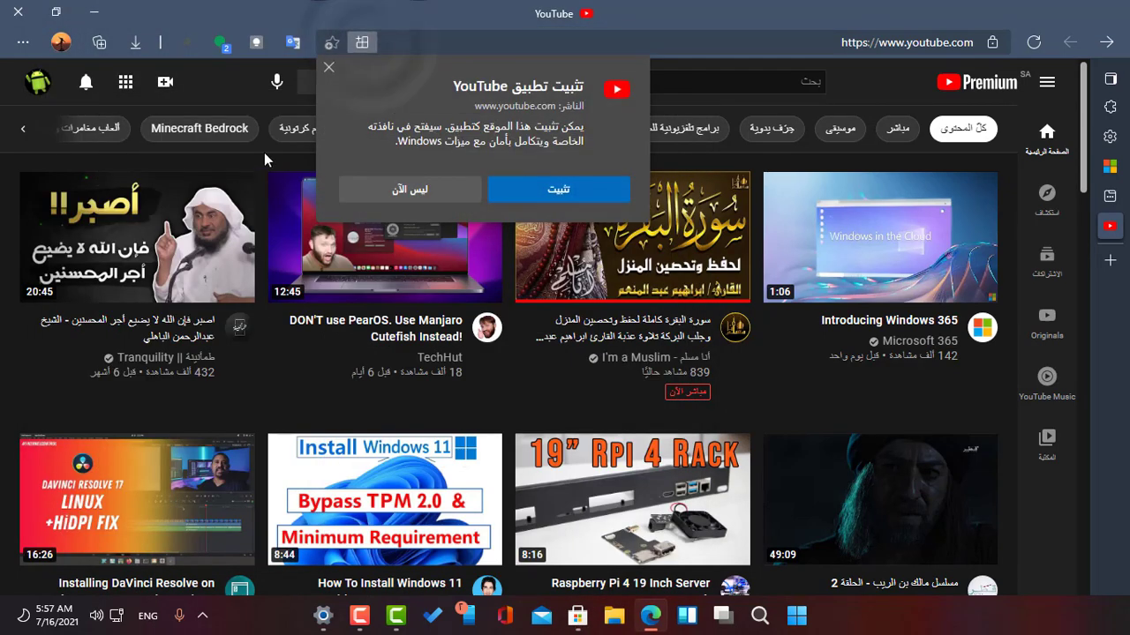
{"action": "left_click", "coordinate": [119, 157]}
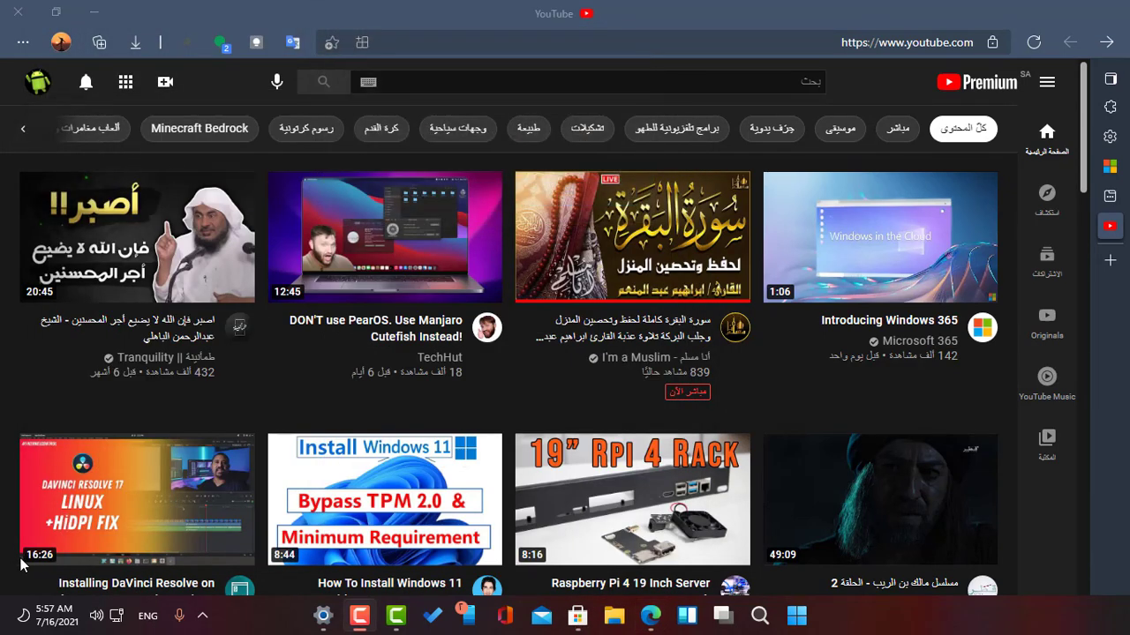
{"action": "left_click", "coordinate": [361, 42]}
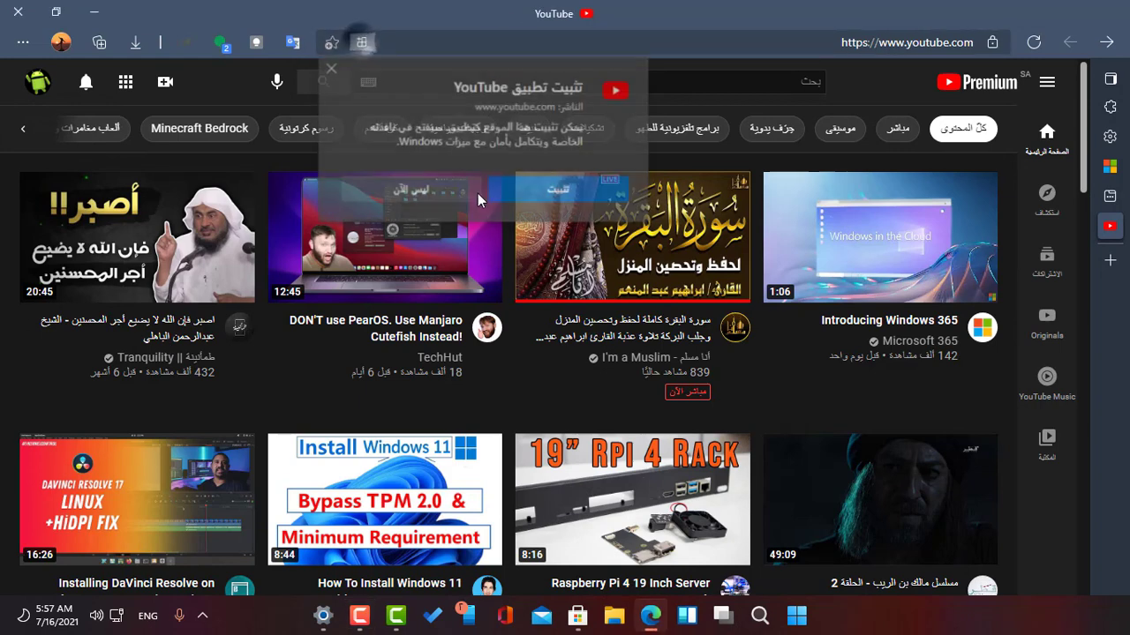
{"action": "left_click", "coordinate": [581, 192]}
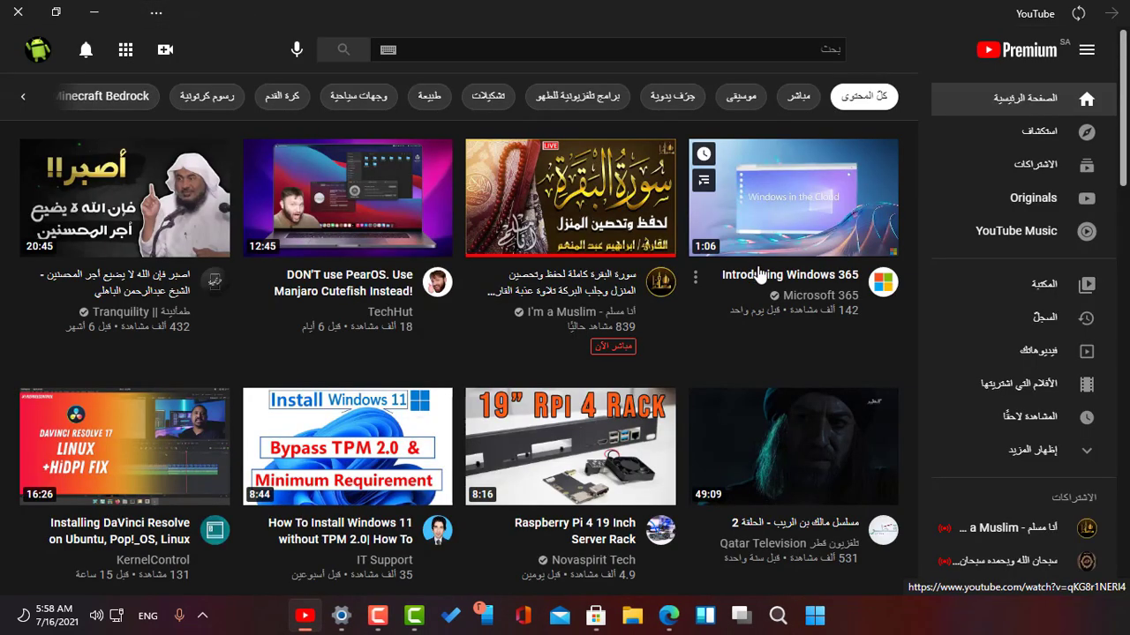
Browse the YouTube app's home feed, and restore its window to a smaller size over the browser
{"action": "scroll", "coordinate": [843, 304], "scroll_direction": "down", "scroll_amount": 4}
{"action": "scroll", "coordinate": [521, 291], "scroll_direction": "down", "scroll_amount": 7}
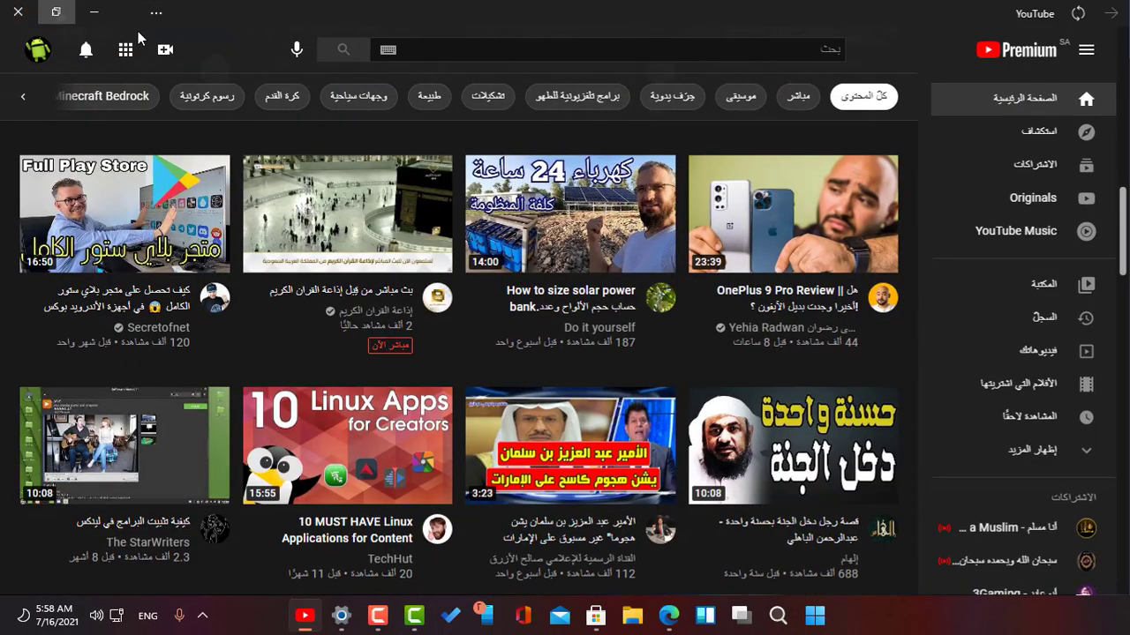
{"action": "left_click", "coordinate": [56, 11]}
{"action": "left_click_drag", "start_coordinate": [304, 54], "coordinate": [624, 133]}
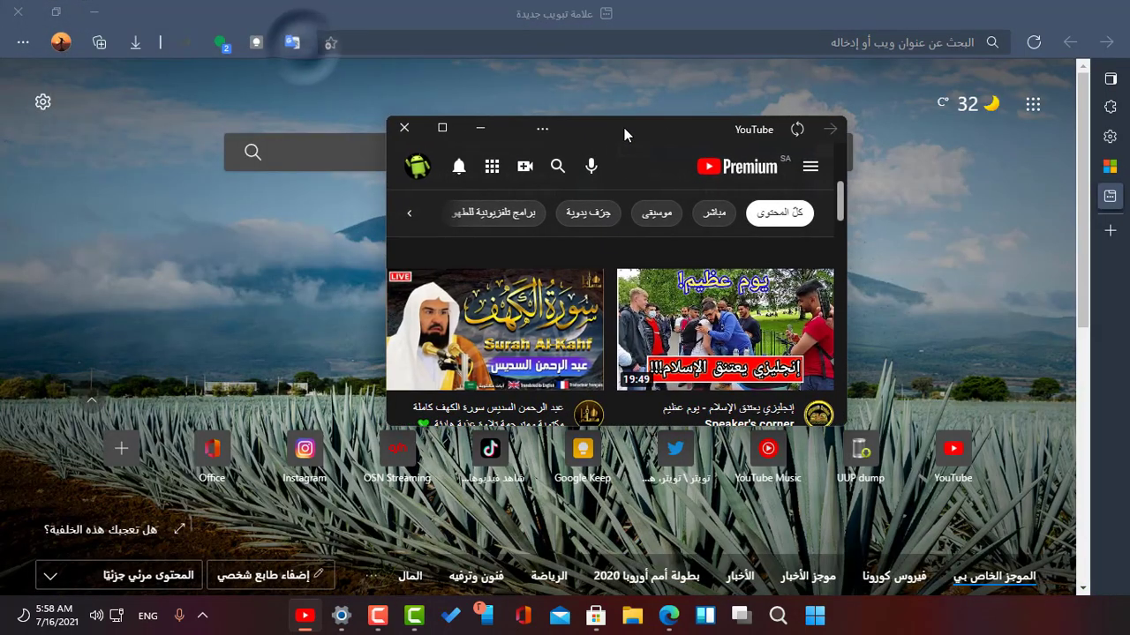
View the YouTube app's options and minimize its window
{"action": "left_click", "coordinate": [541, 129]}
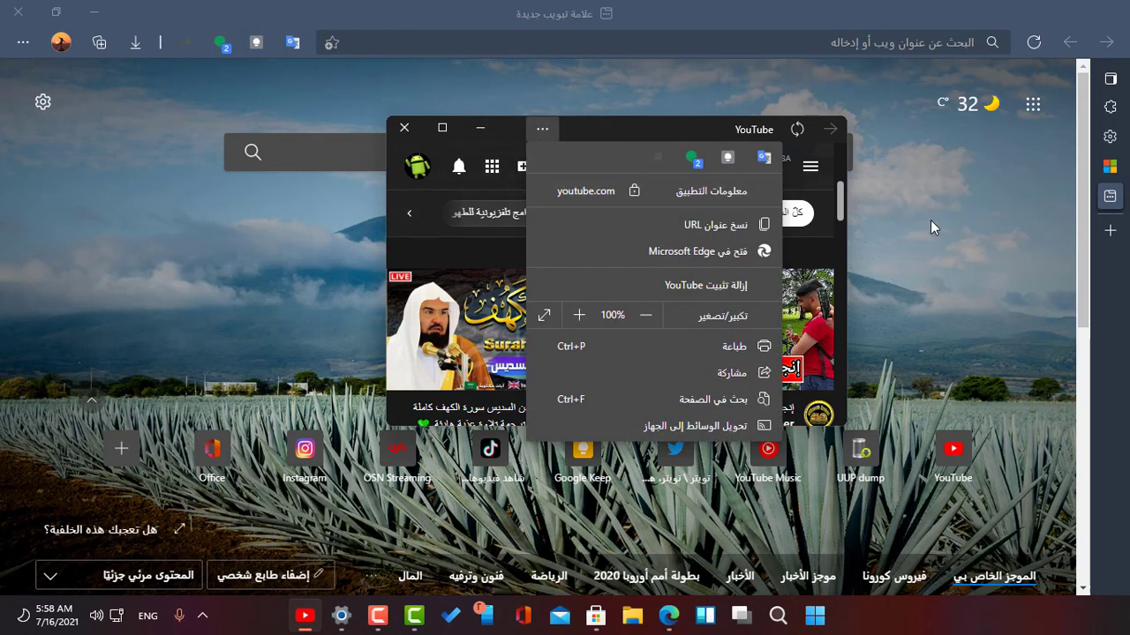
{"action": "left_click", "coordinate": [302, 620]}
{"action": "left_click", "coordinate": [300, 621]}
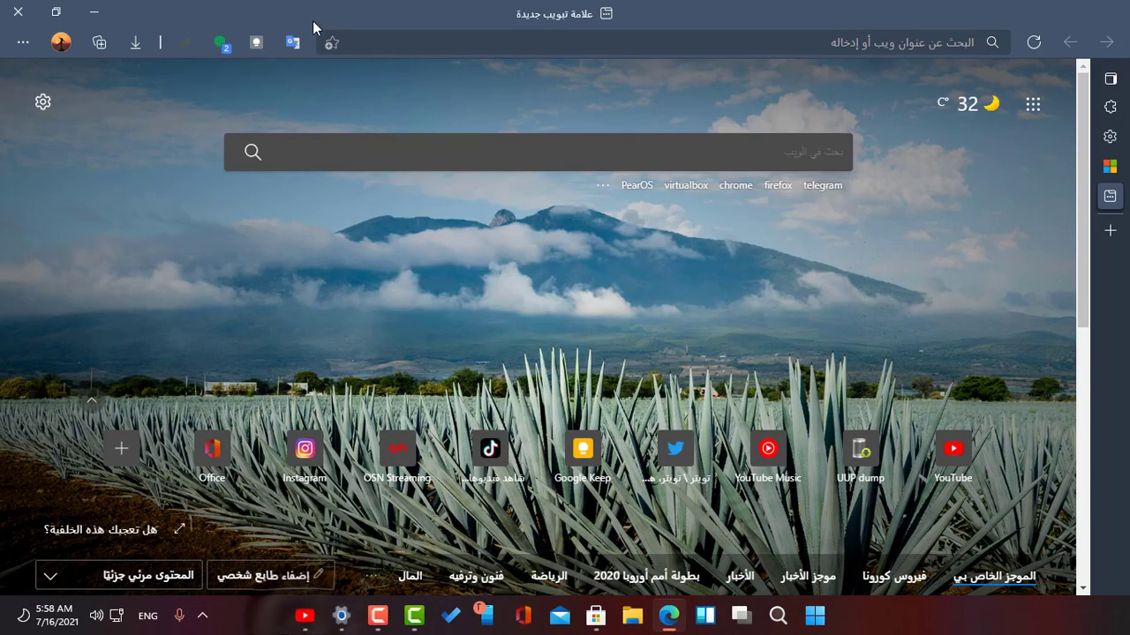
Find the music.youtube.com suggestion with the query "music" and load the YouTube Music site
{"action": "left_click", "coordinate": [475, 44]}
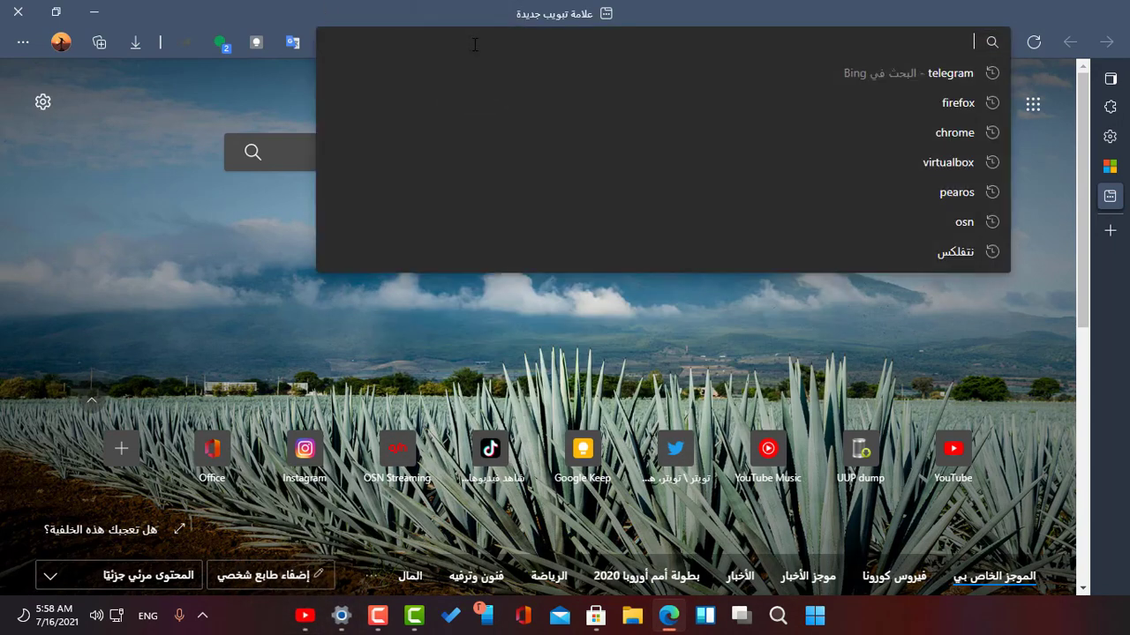
{"action": "type", "text": "m"}
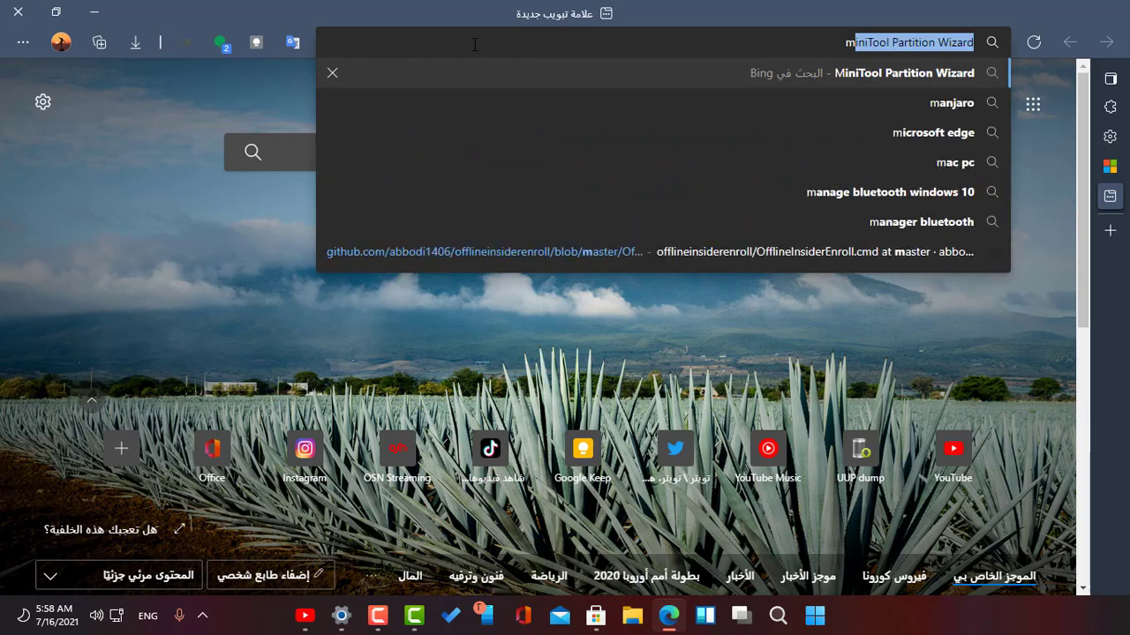
{"action": "type", "text": "i"}
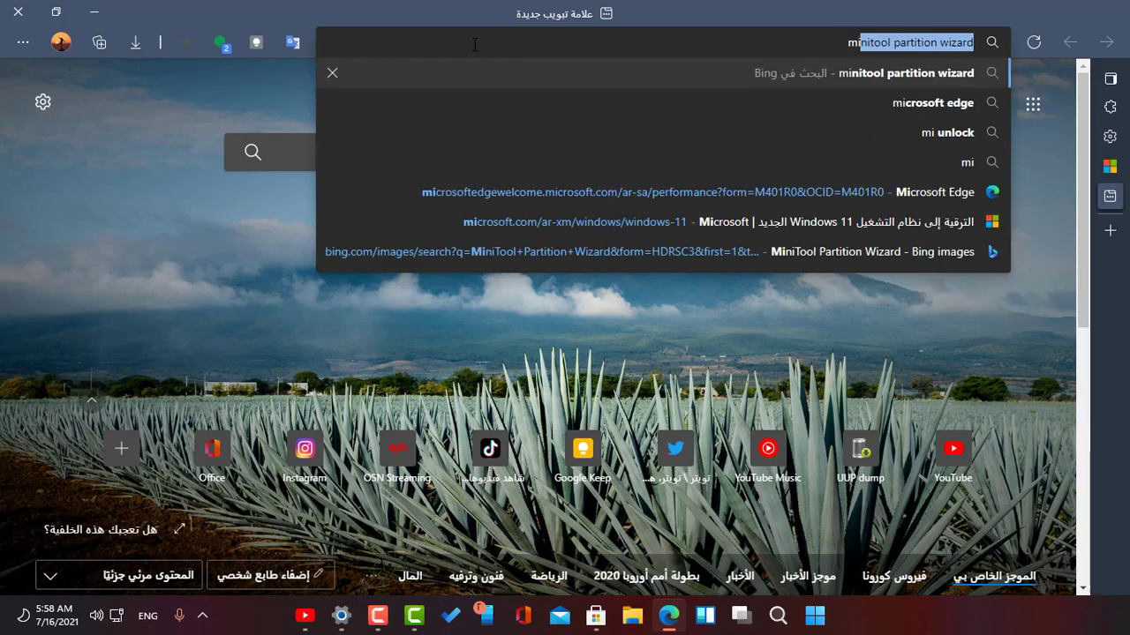
{"action": "key", "text": "BackSpace"}
{"action": "key", "text": "BackSpace"}
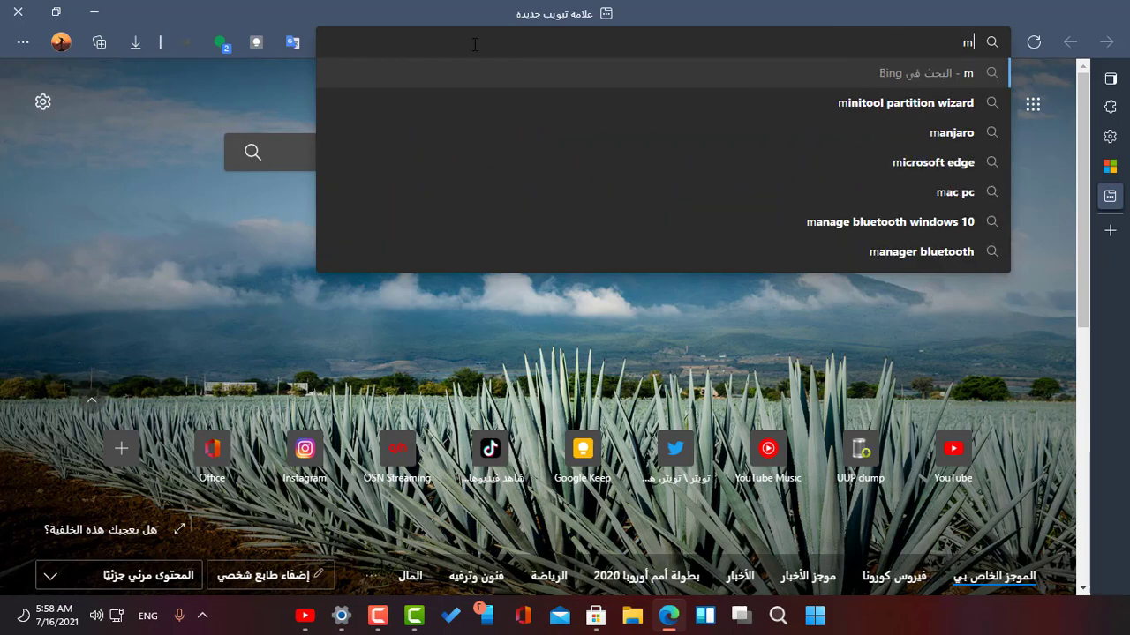
{"action": "type", "text": "usic"}
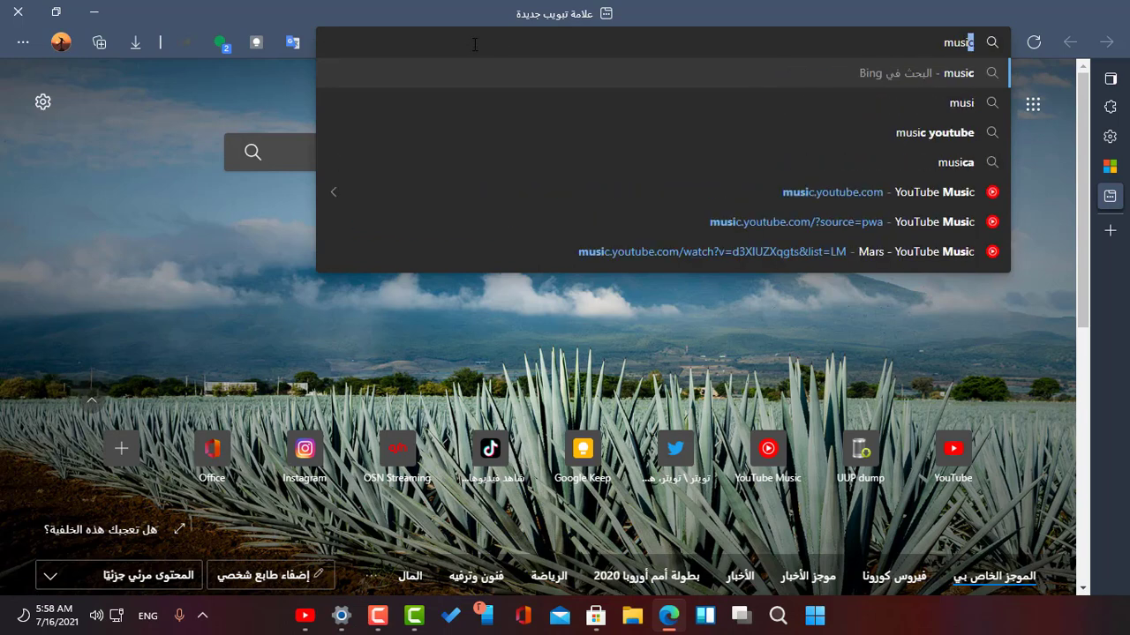
{"action": "key", "text": "Down"}
{"action": "key", "text": "Down"}
{"action": "key", "text": "Down"}
{"action": "key", "text": "Down"}
{"action": "key", "text": "Return"}
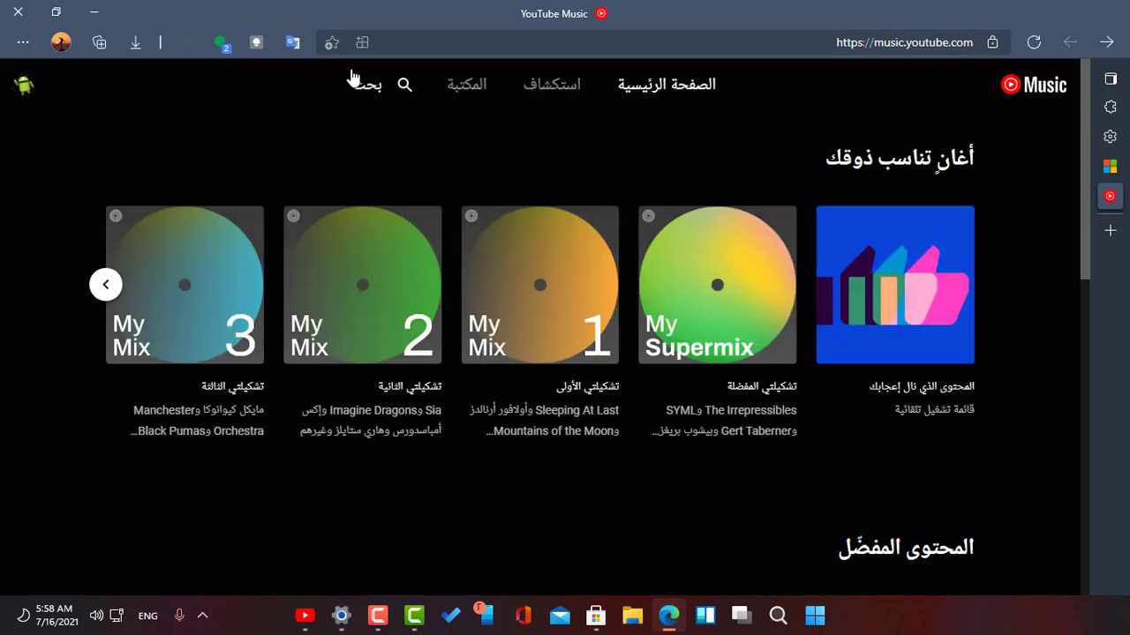
Install the YouTube Music site as an app and view its window maximized before minimizing it
{"action": "left_click", "coordinate": [362, 43]}
{"action": "left_click", "coordinate": [565, 190]}
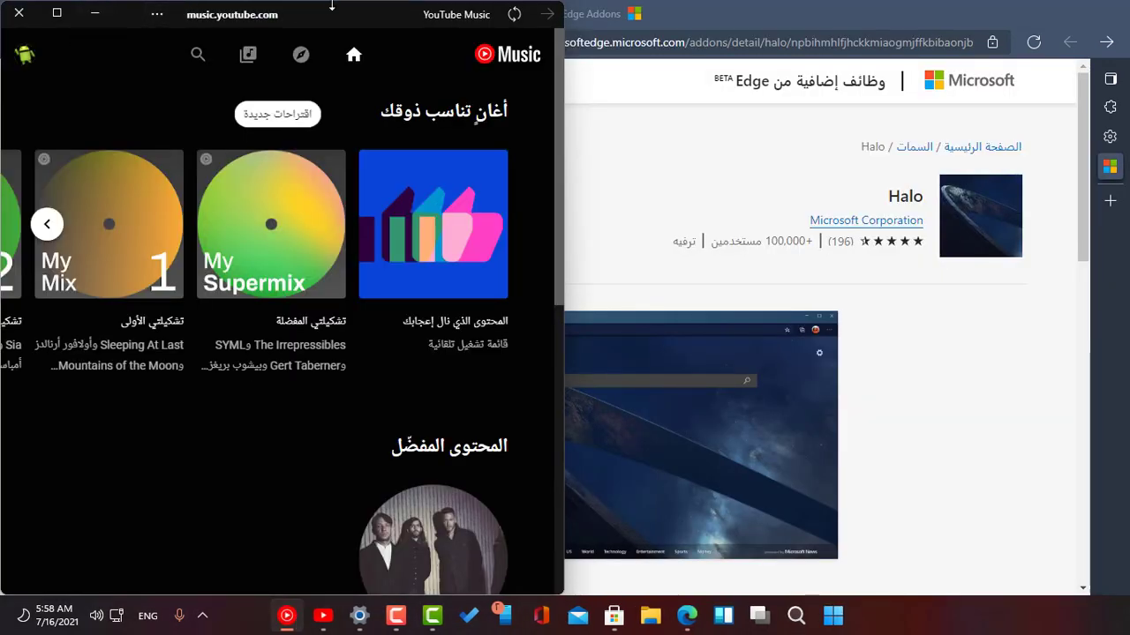
{"action": "double_click", "coordinate": [334, 15]}
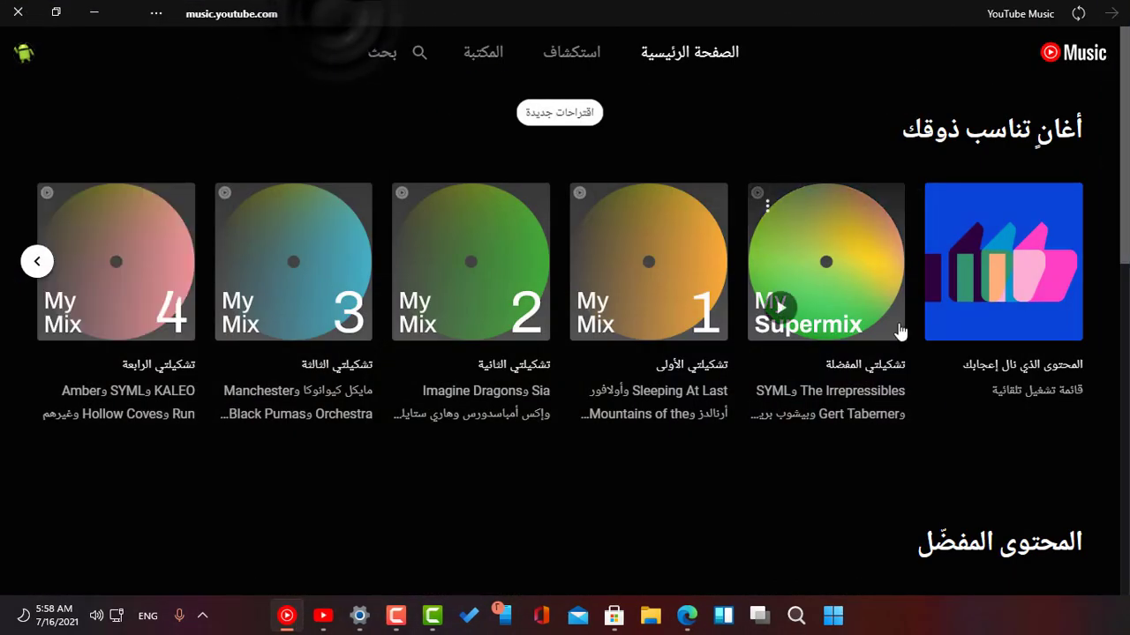
{"action": "left_click", "coordinate": [93, 12]}
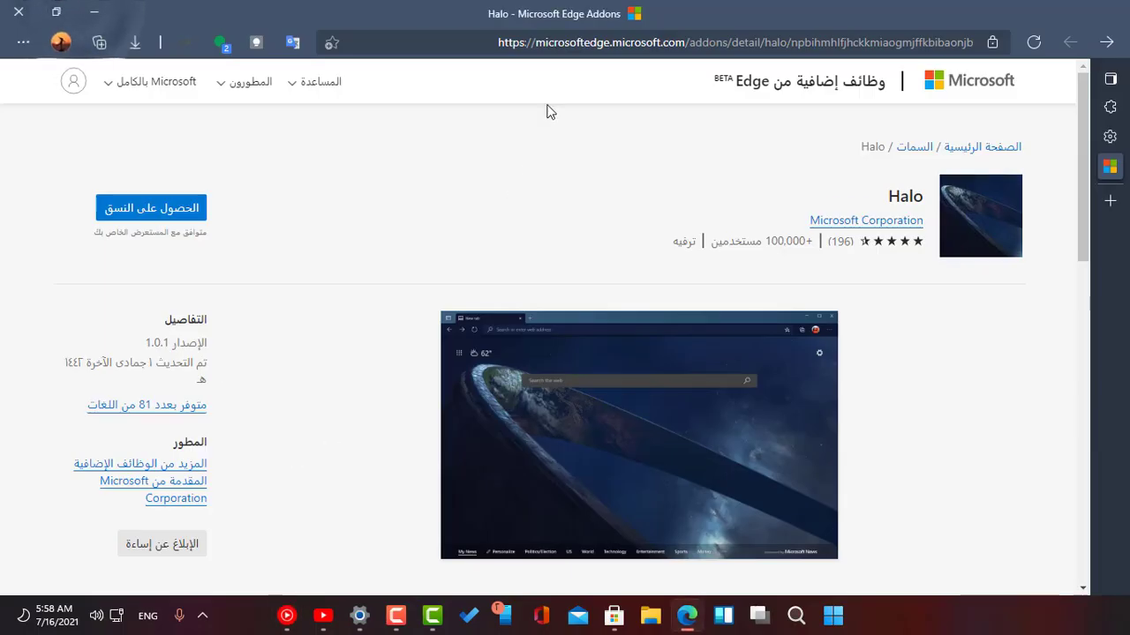
Switch to Microsoft Store, find Netflix with the query "ne", view its app page and minimize the store window
{"action": "double_click", "coordinate": [572, 43]}
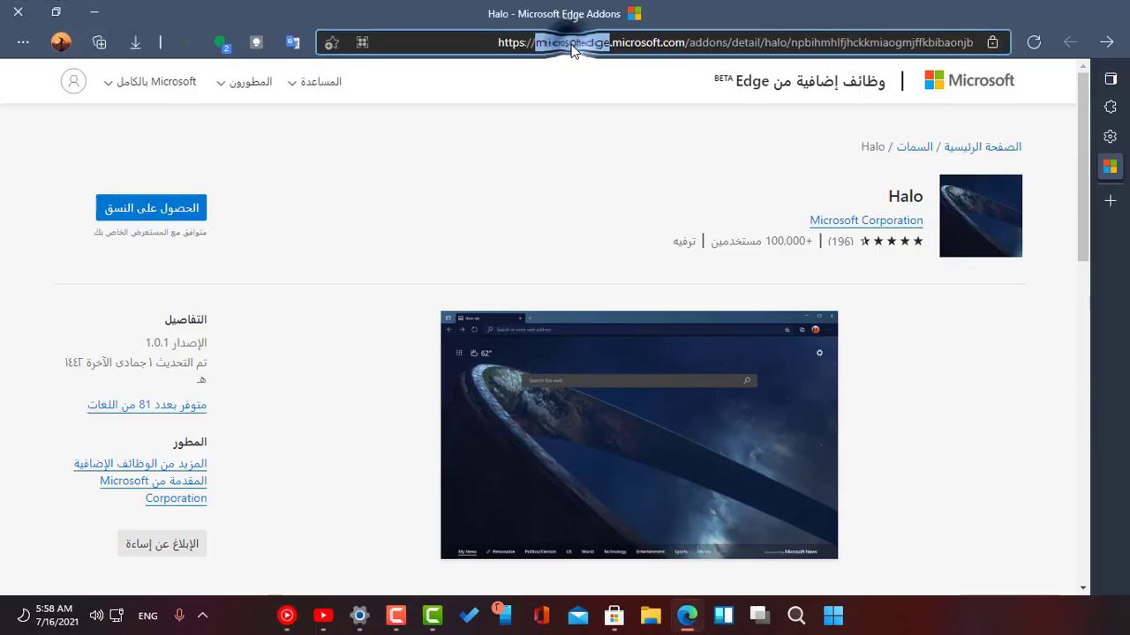
{"action": "left_click", "coordinate": [623, 623]}
{"action": "left_click", "coordinate": [199, 74]}
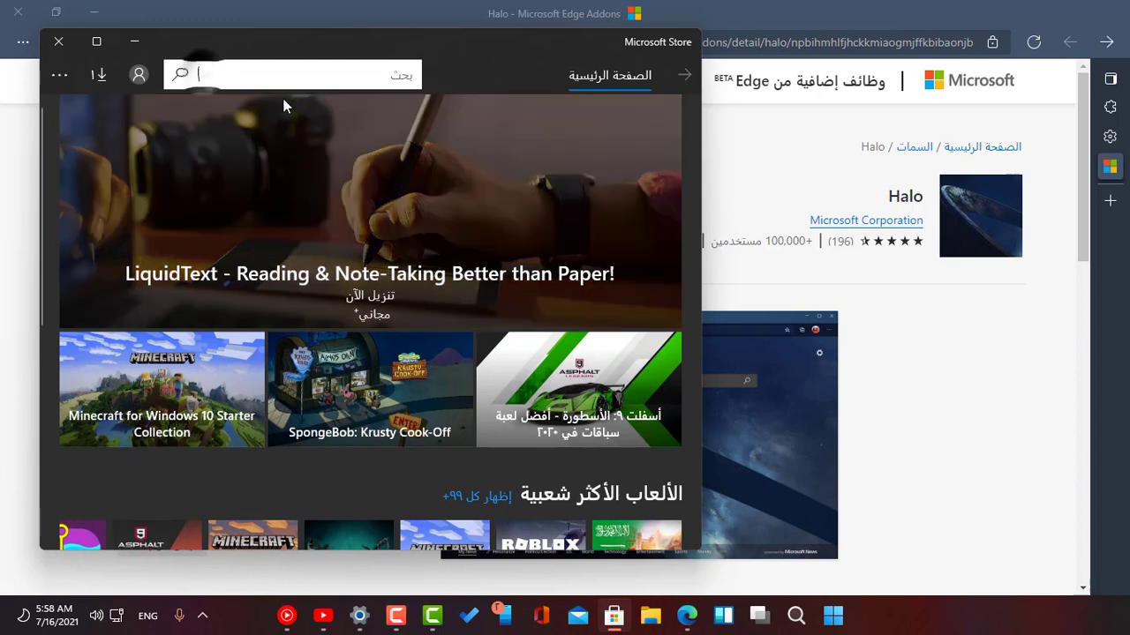
{"action": "type", "text": "ne"}
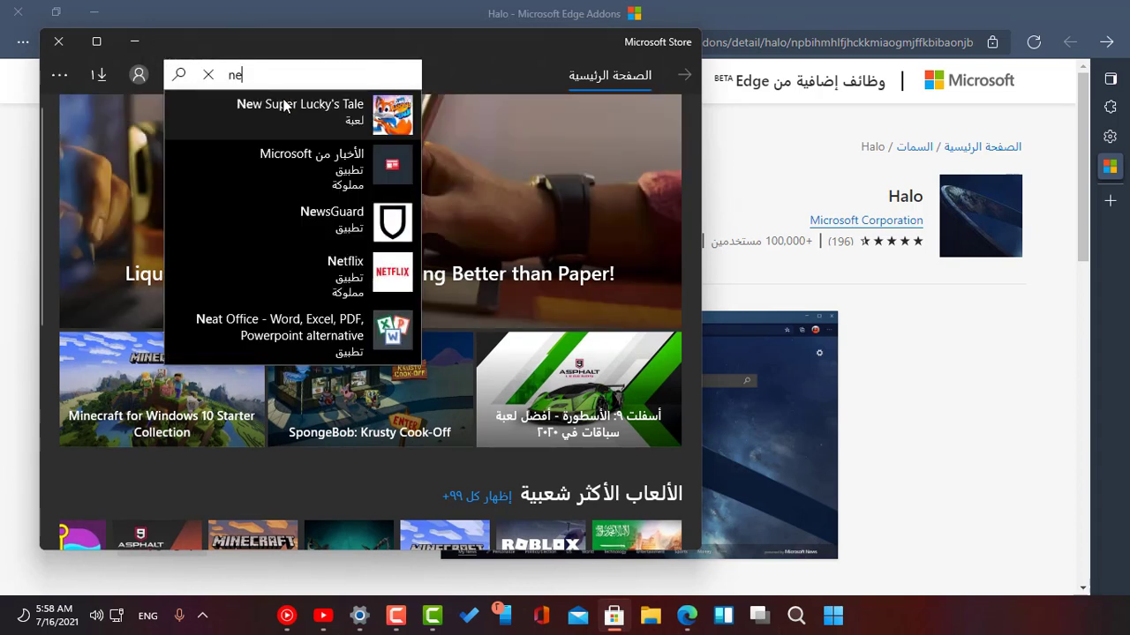
{"action": "left_click", "coordinate": [300, 219]}
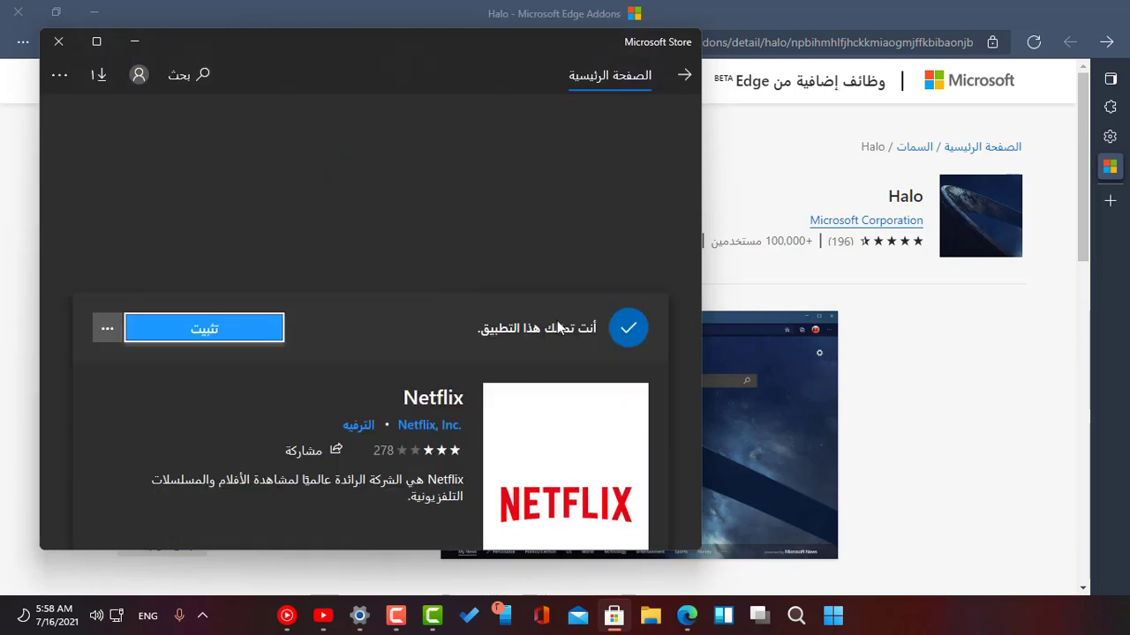
{"action": "left_click", "coordinate": [135, 41]}
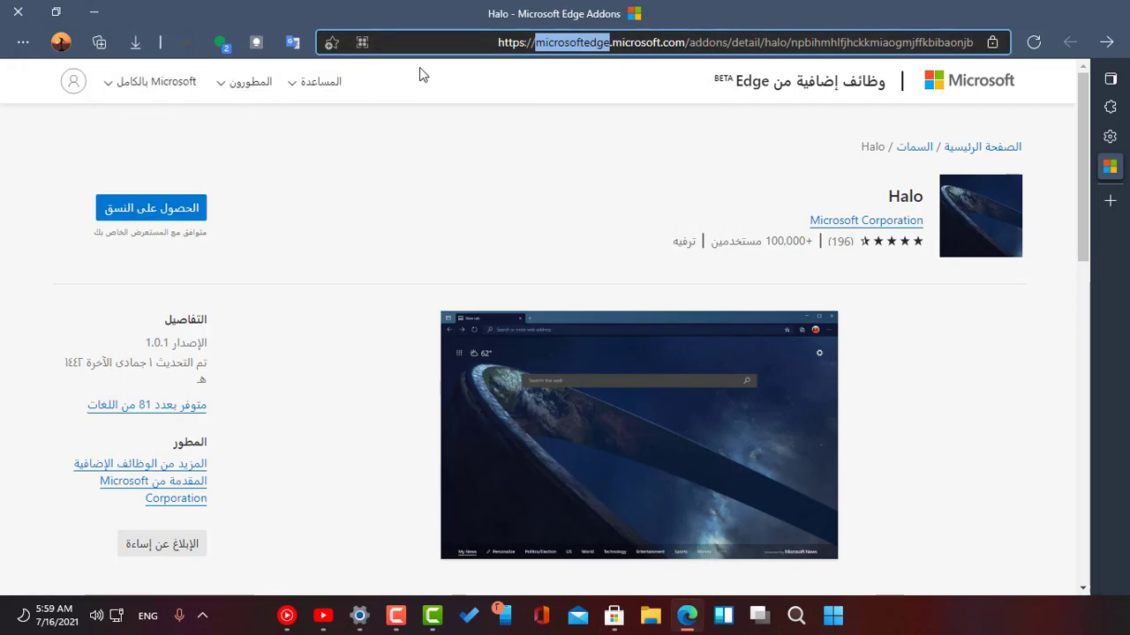
Find the netflix.com suggestion with the query "net" and load the Netflix site in the browser
{"action": "left_click", "coordinate": [443, 44]}
{"action": "type", "text": "net"}
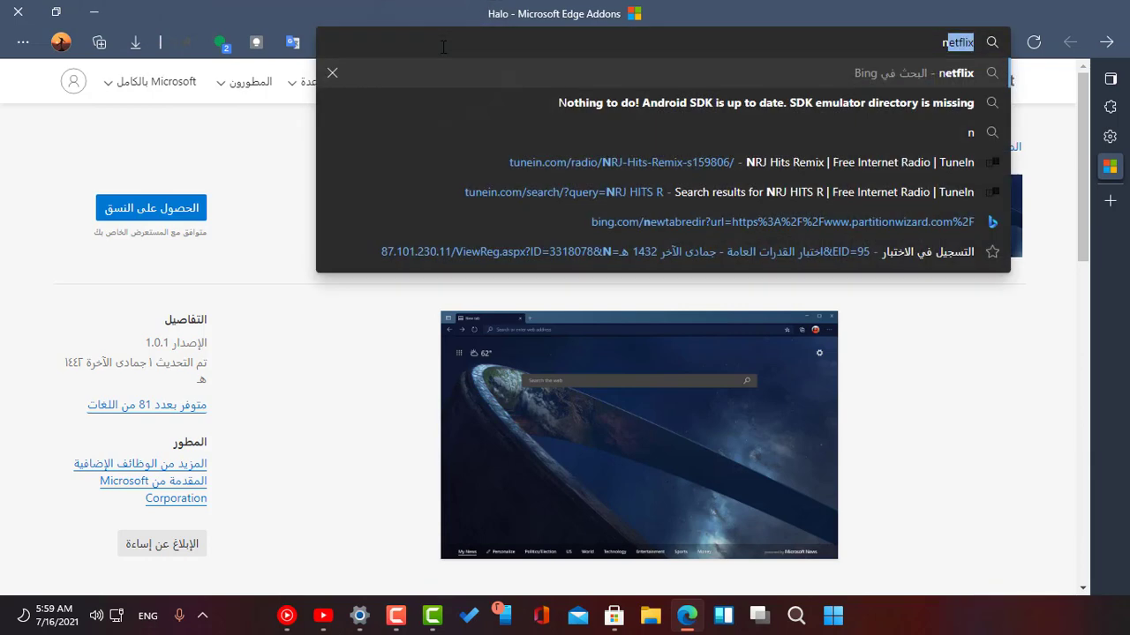
{"action": "key", "text": "Down"}
{"action": "key", "text": "Down"}
{"action": "key", "text": "Down"}
{"action": "key", "text": "Down"}
{"action": "key", "text": "Down"}
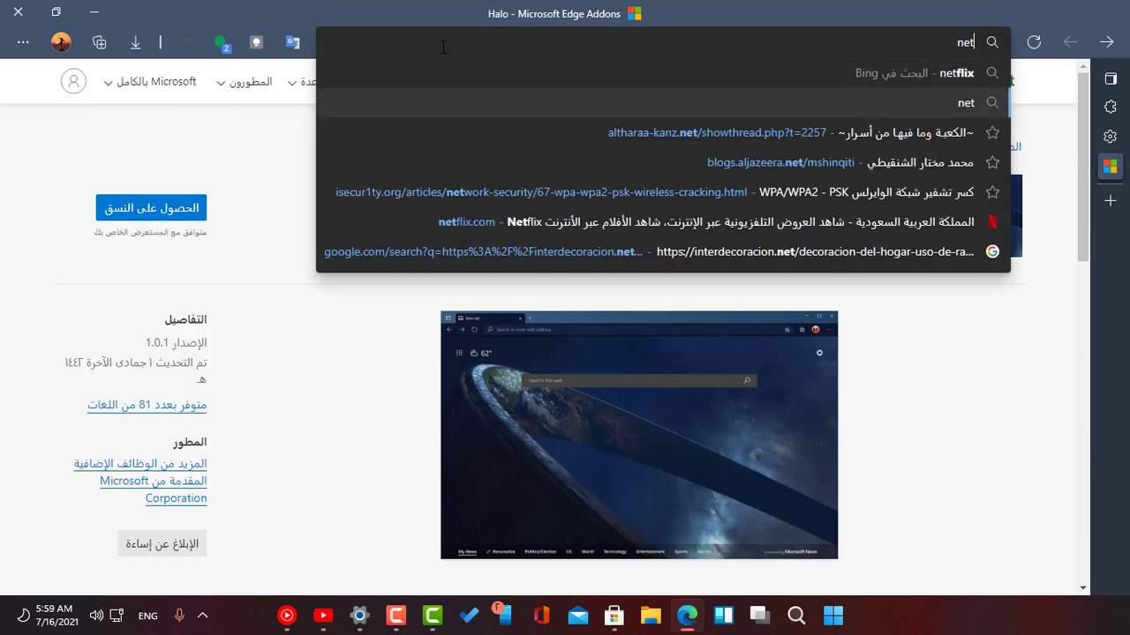
{"action": "key", "text": "Return"}
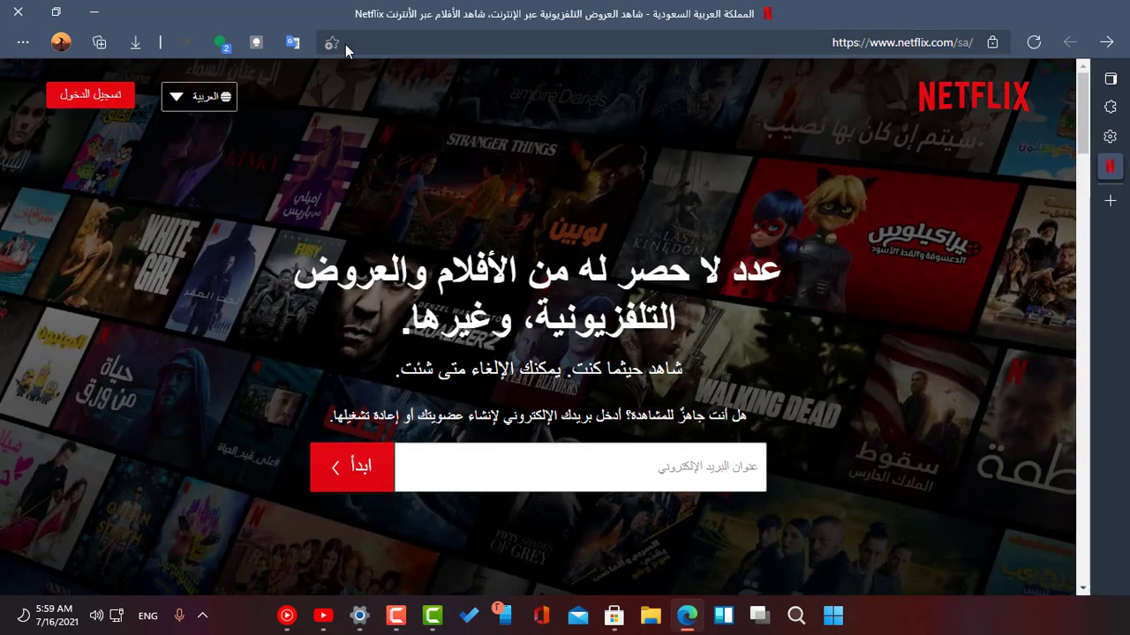
Install the Netflix site as an app under its suggested name and minimize the app's window
{"action": "left_click", "coordinate": [23, 41]}
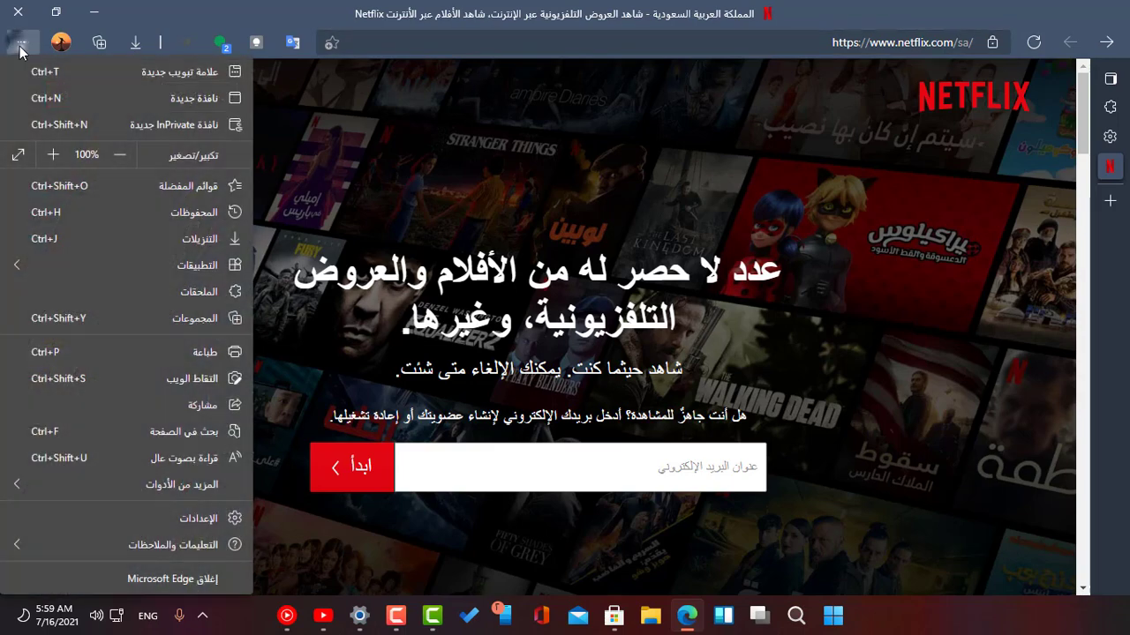
{"action": "left_click", "coordinate": [86, 266]}
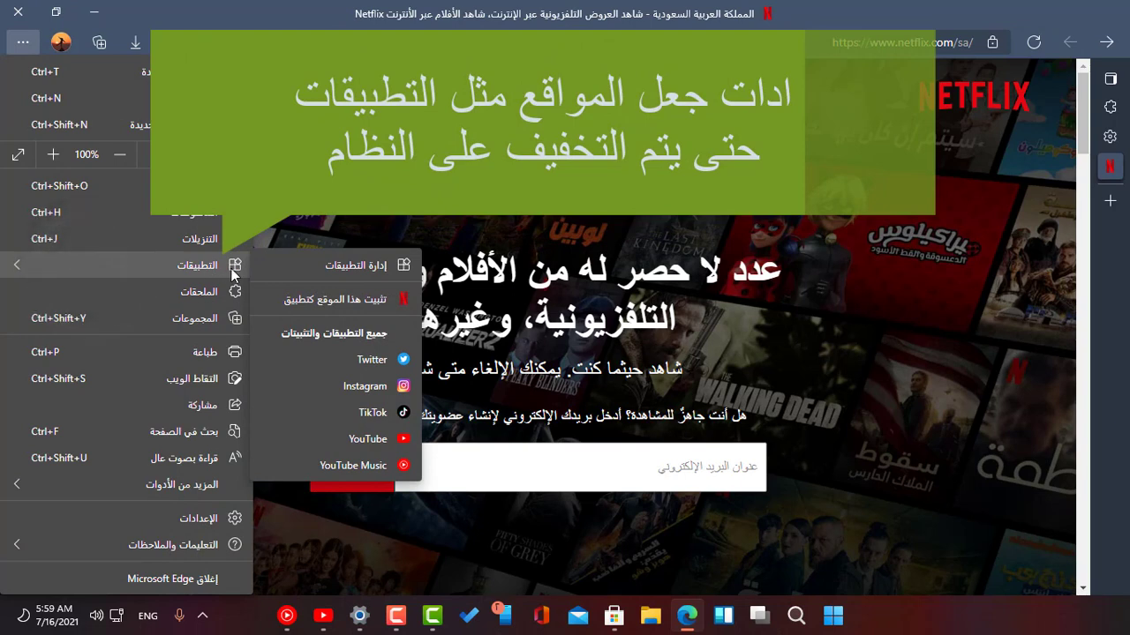
{"action": "left_click", "coordinate": [362, 300]}
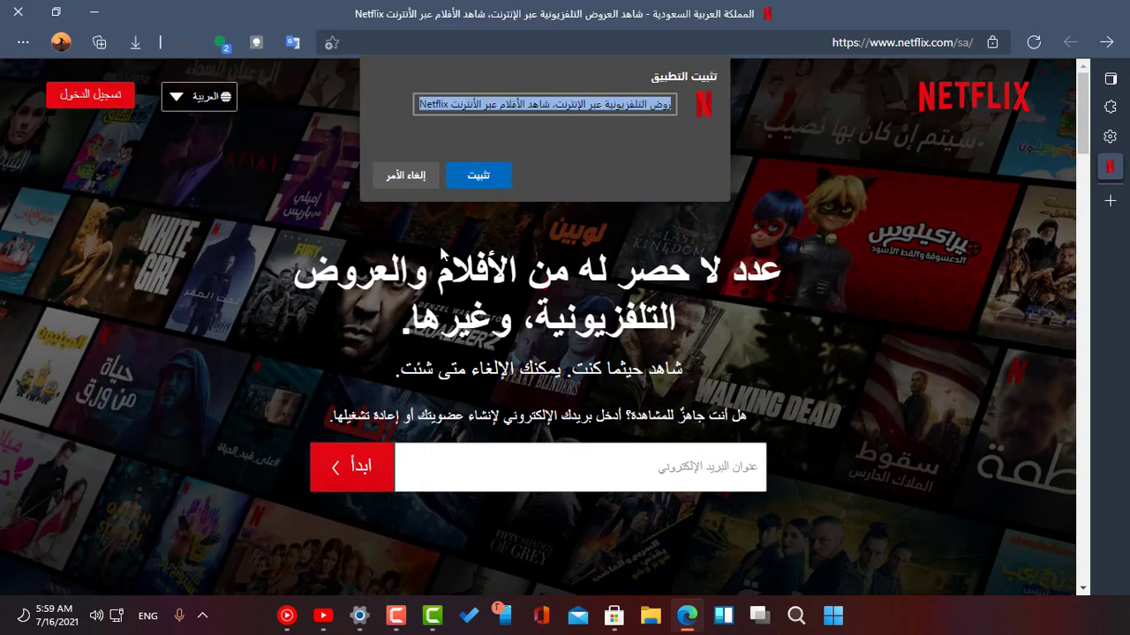
{"action": "left_click", "coordinate": [481, 176]}
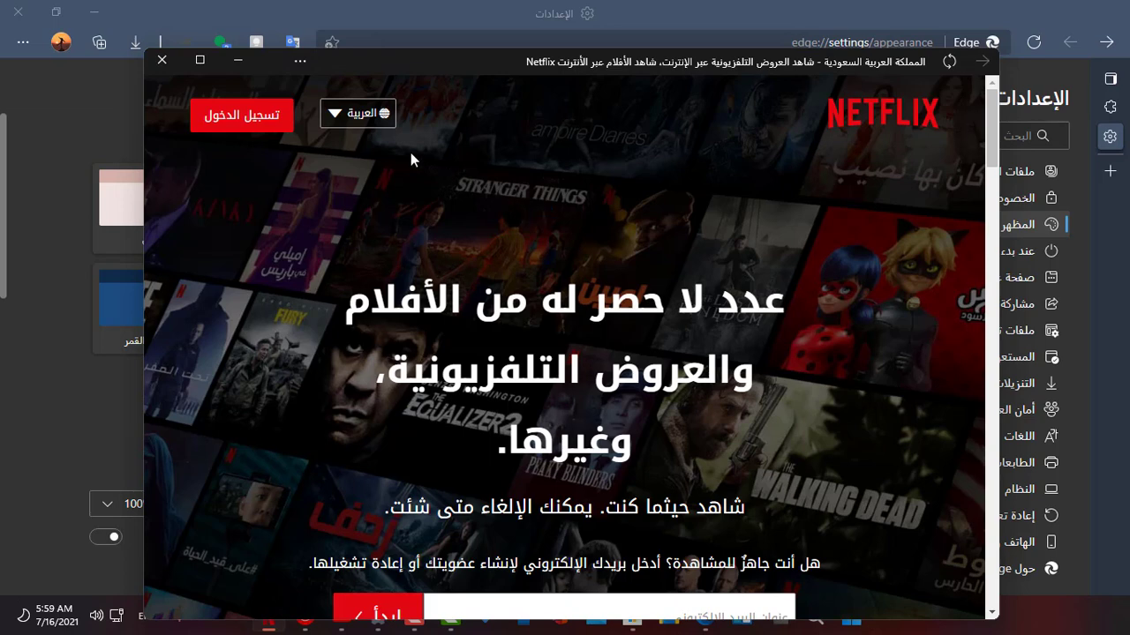
{"action": "left_click", "coordinate": [238, 60]}
Run a web search for the suggestion "osn streaming" and open the OSN Streaming site from the results
{"action": "double_click", "coordinate": [744, 44]}
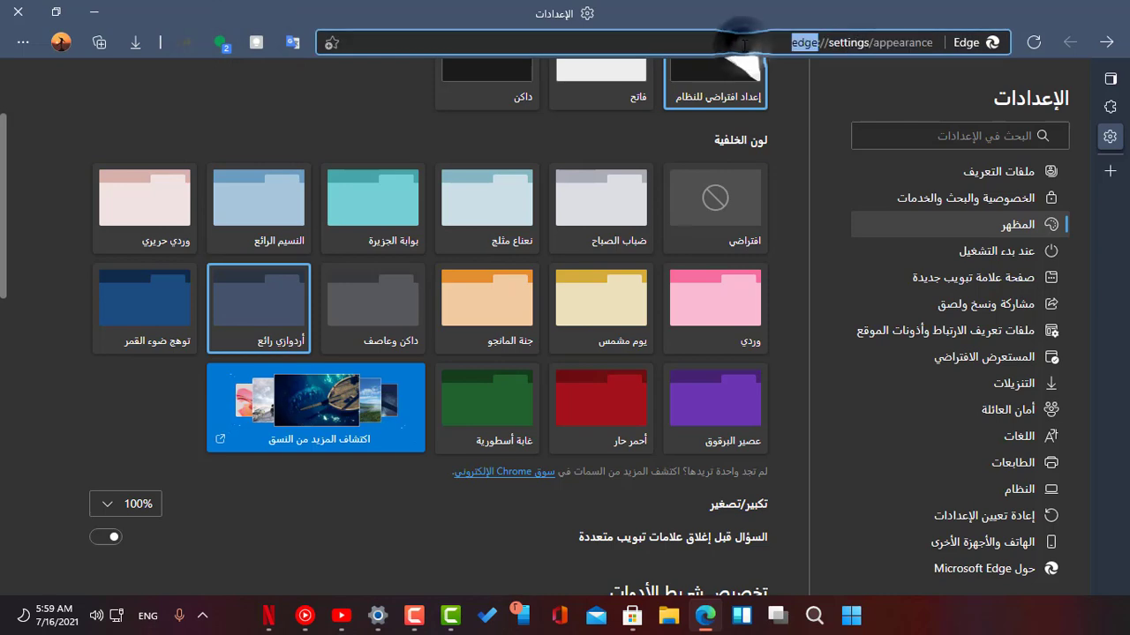
{"action": "triple_click", "coordinate": [744, 44]}
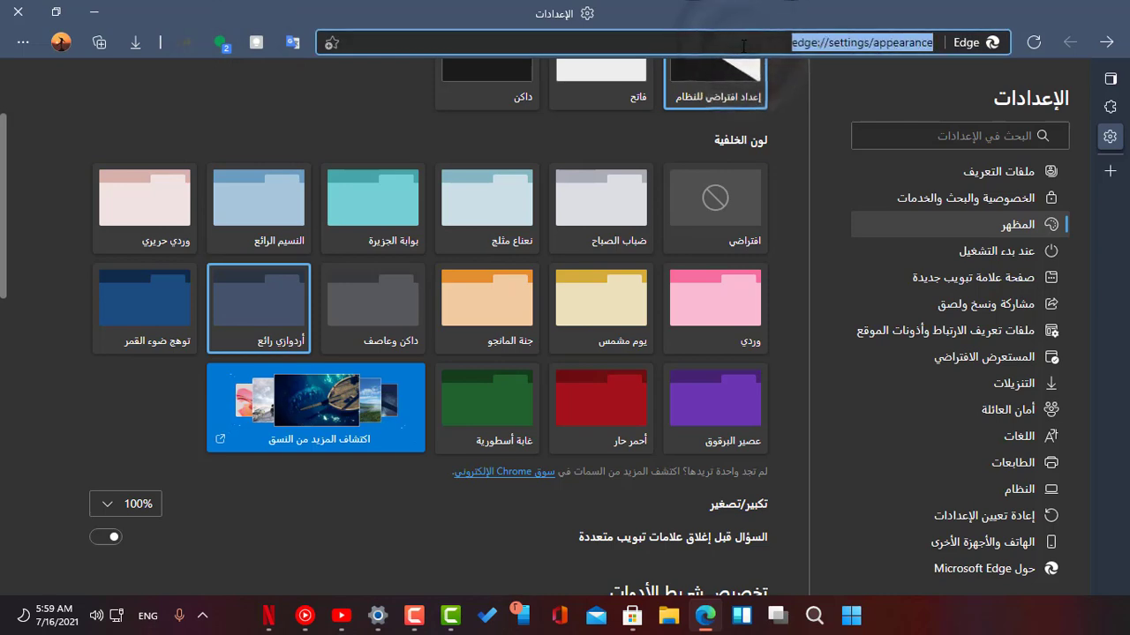
{"action": "type", "text": "osn"}
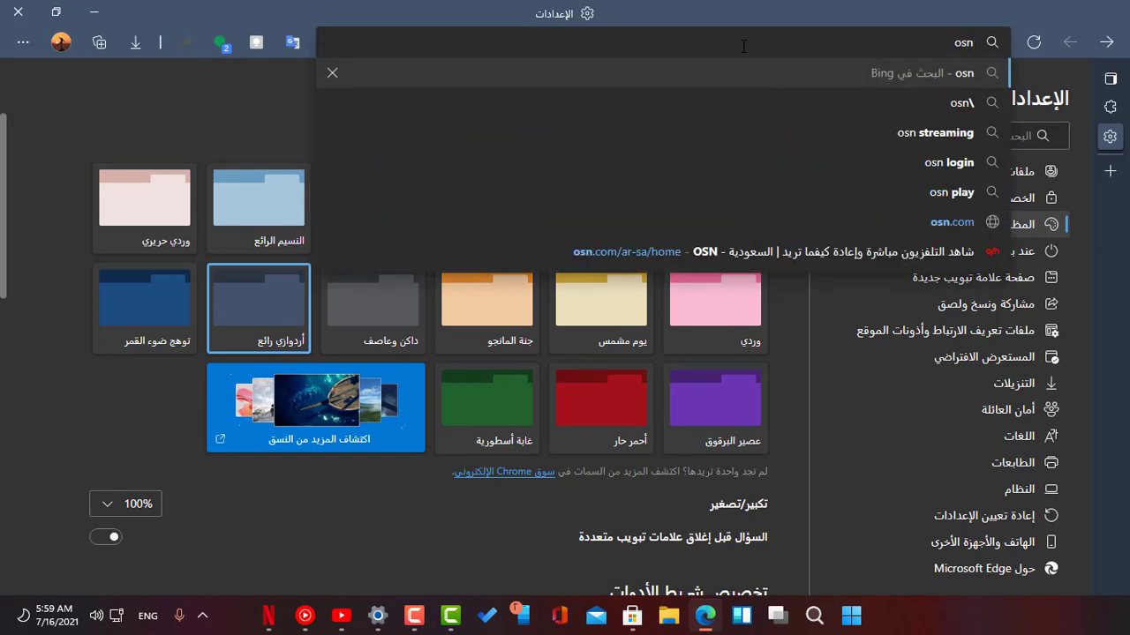
{"action": "key", "text": "Down"}
{"action": "key", "text": "Down"}
{"action": "key", "text": "Down"}
{"action": "key", "text": "Down"}
{"action": "key", "text": "Down"}
{"action": "key", "text": "Up"}
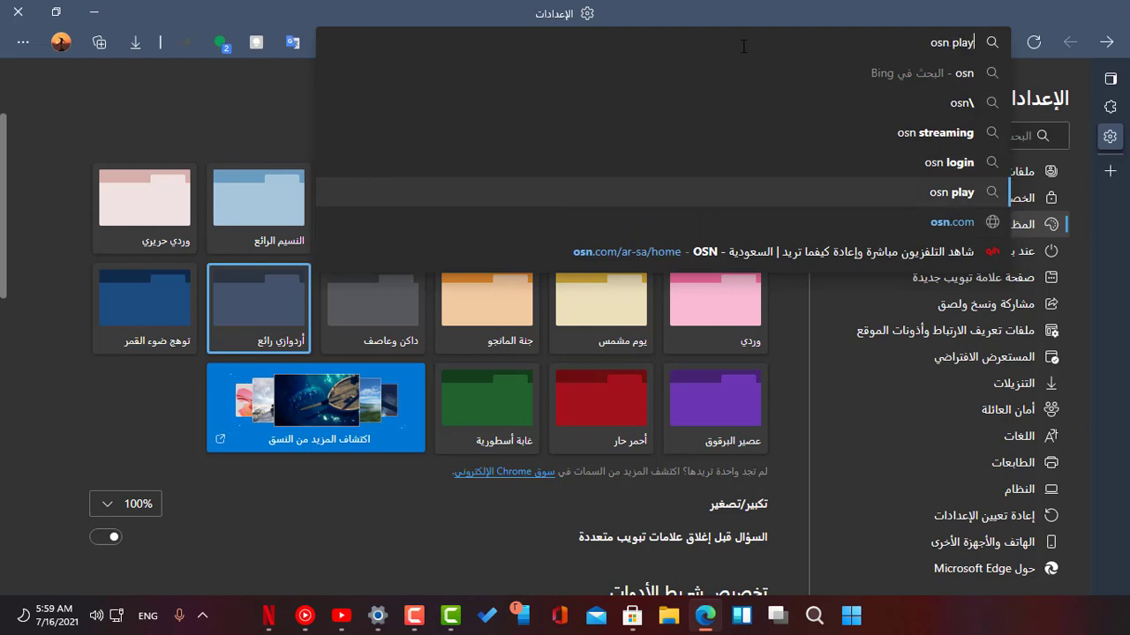
{"action": "key", "text": "Up"}
{"action": "key", "text": "Up"}
{"action": "key", "text": "Return"}
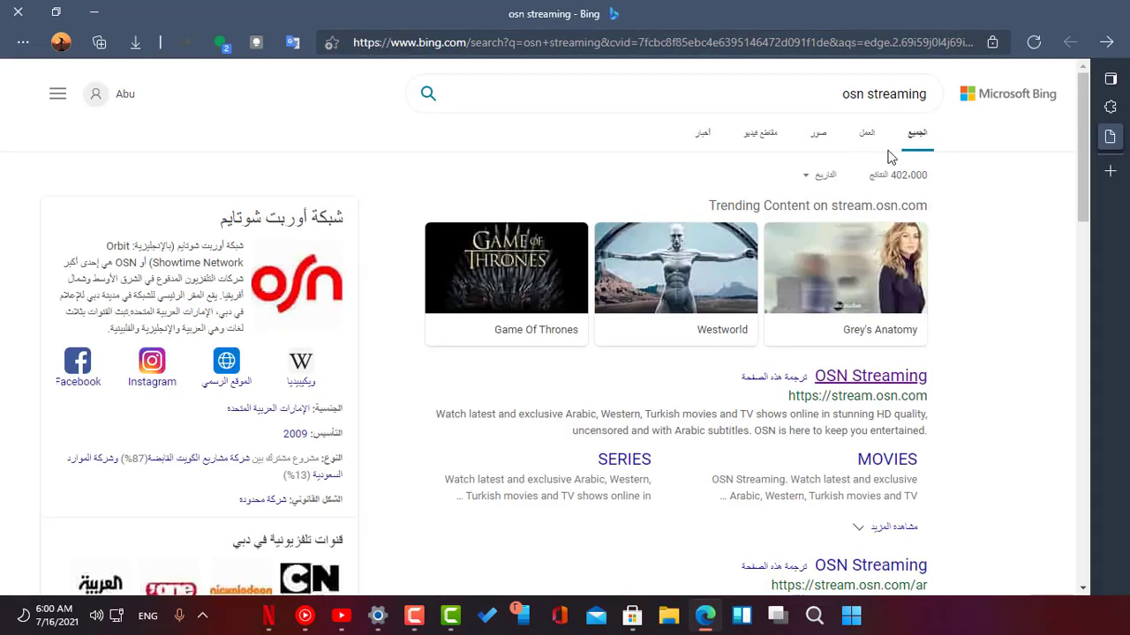
{"action": "left_click", "coordinate": [866, 378]}
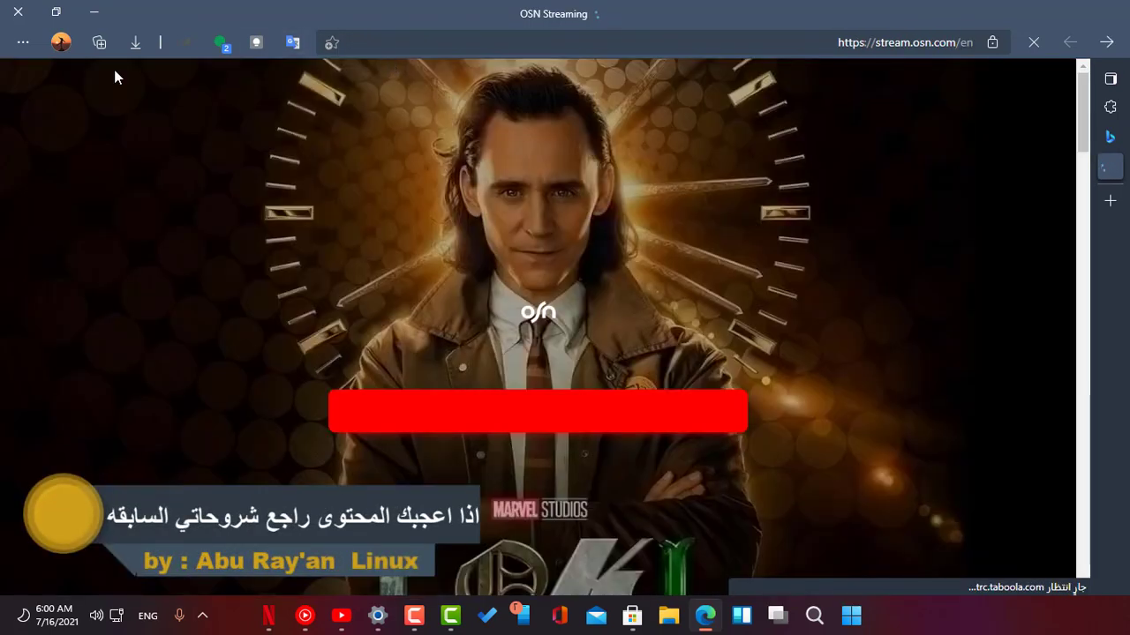
Install the OSN Streaming site as an app and minimize the browser to show the desktop
{"action": "left_click", "coordinate": [13, 44]}
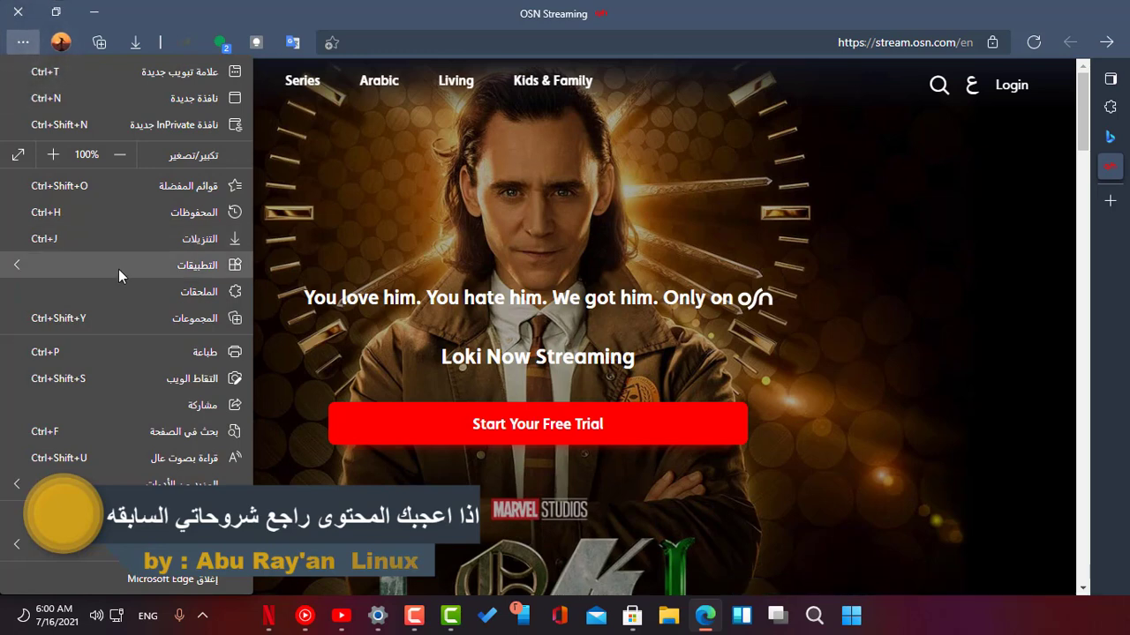
{"action": "mouse_move", "coordinate": [118, 269]}
{"action": "left_click", "coordinate": [469, 298]}
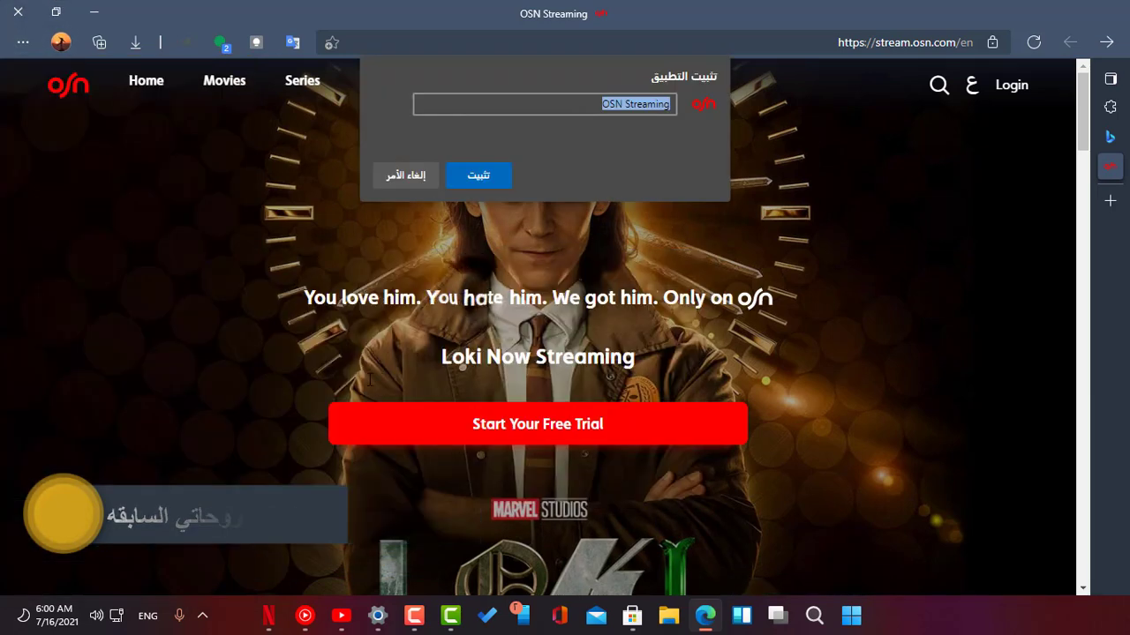
{"action": "left_click", "coordinate": [484, 177]}
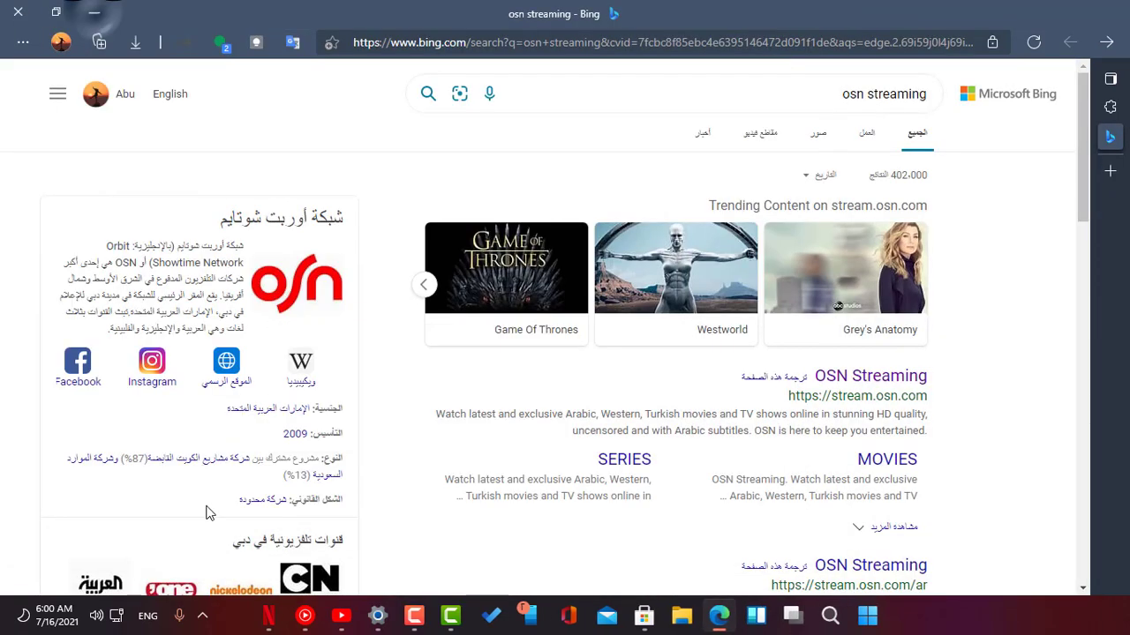
{"action": "left_click", "coordinate": [94, 11]}
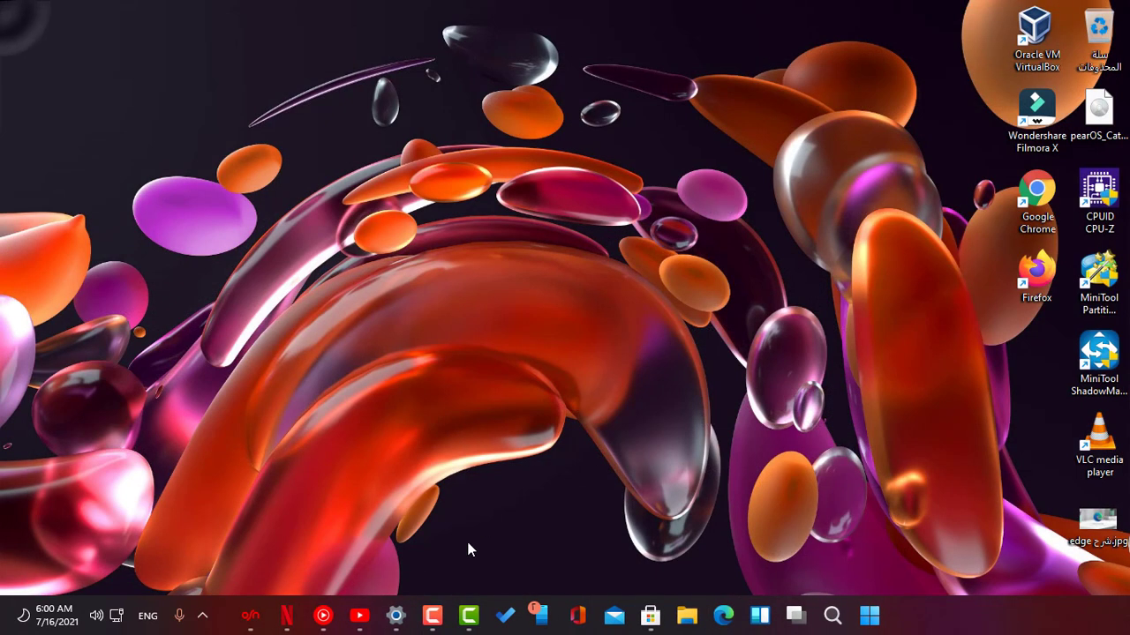
Close all windows of the running YouTube, YouTube Music, Netflix and OSN Streaming apps
{"action": "right_click", "coordinate": [360, 621]}
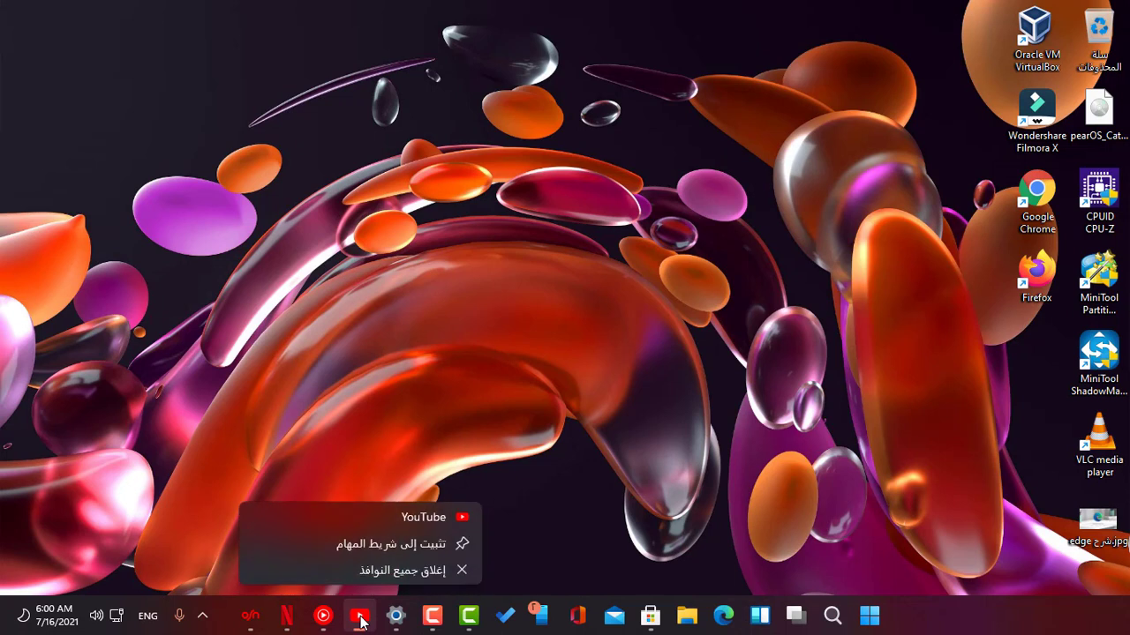
{"action": "left_click", "coordinate": [402, 570]}
{"action": "right_click", "coordinate": [353, 613]}
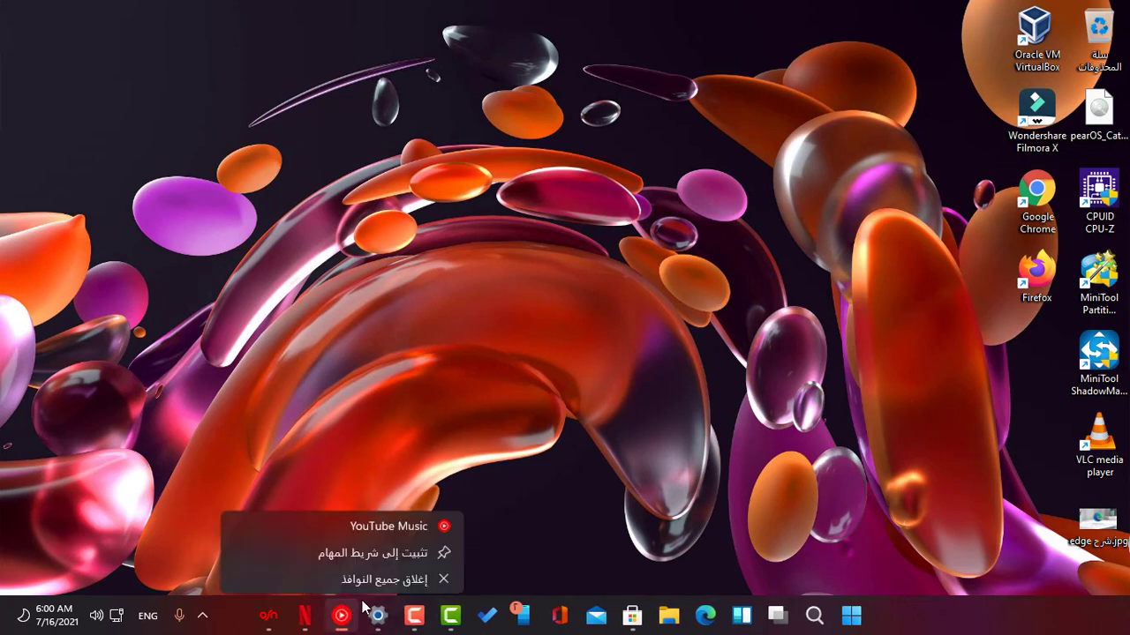
{"action": "left_click", "coordinate": [381, 578]}
{"action": "right_click", "coordinate": [323, 616]}
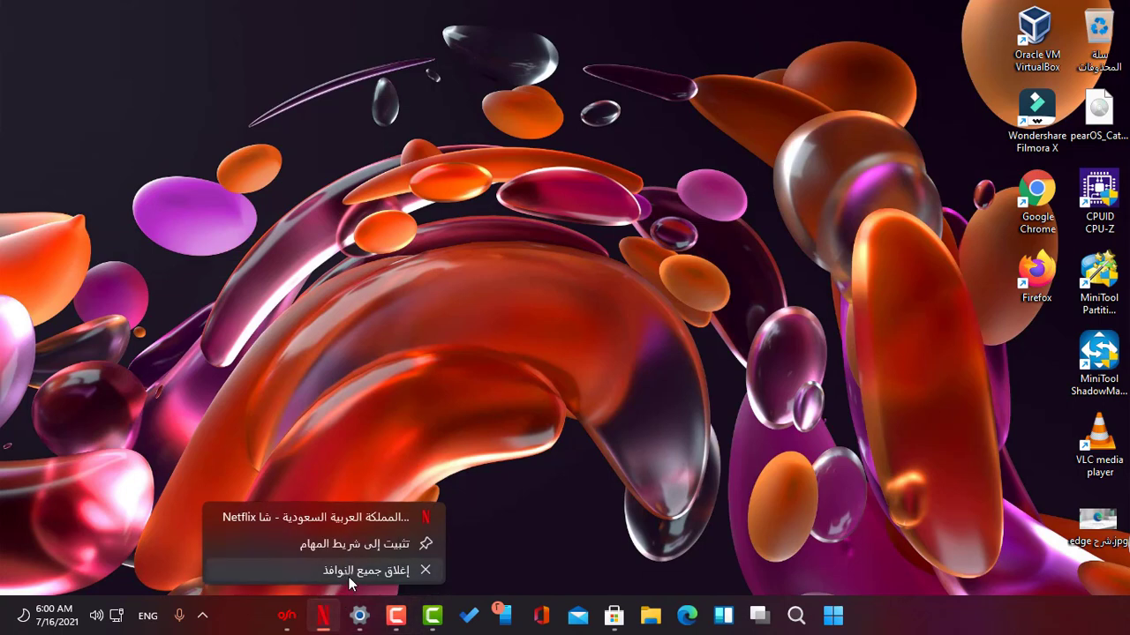
{"action": "left_click", "coordinate": [351, 572]}
{"action": "right_click", "coordinate": [305, 616]}
{"action": "left_click", "coordinate": [357, 572]}
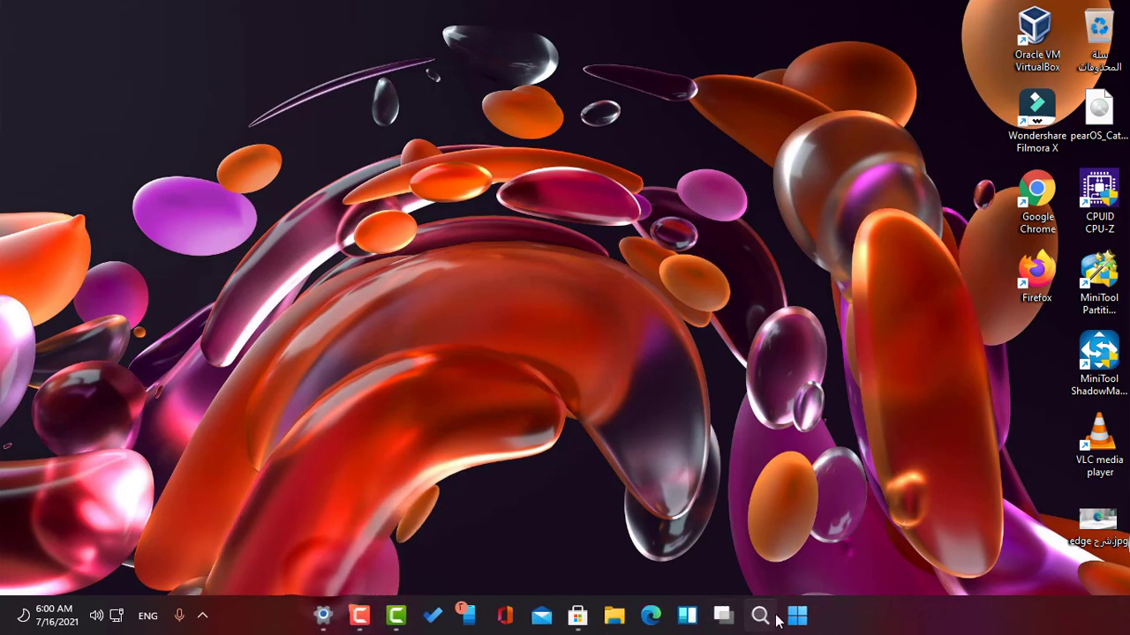
Examine the full list of recommended, recently added apps in the Windows Start menu
{"action": "left_click", "coordinate": [796, 615]}
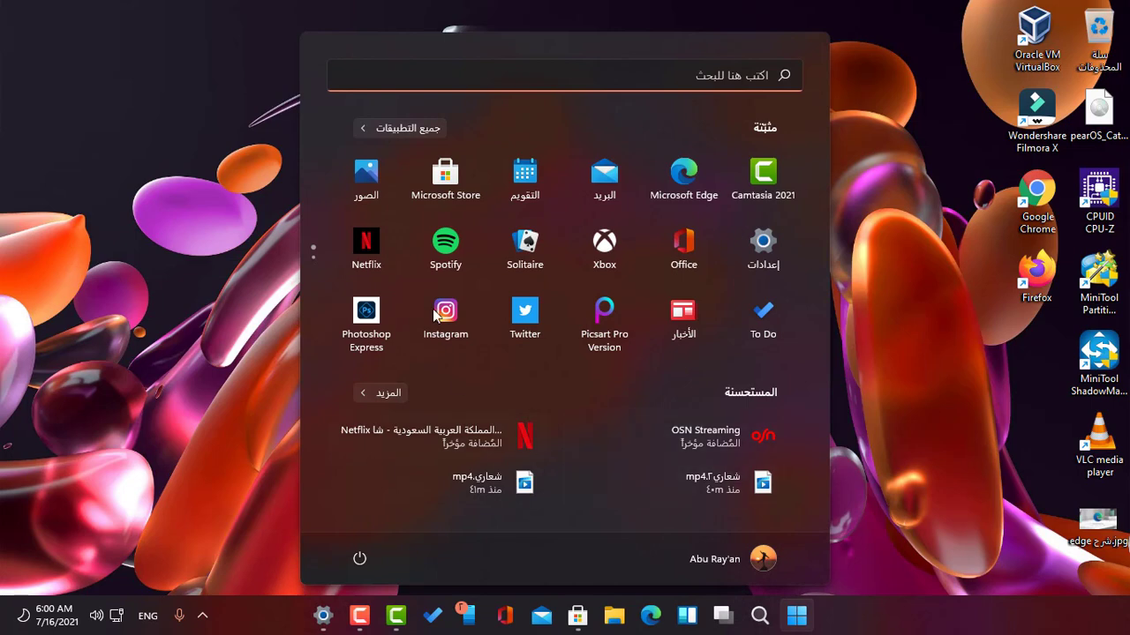
{"action": "left_click", "coordinate": [399, 394]}
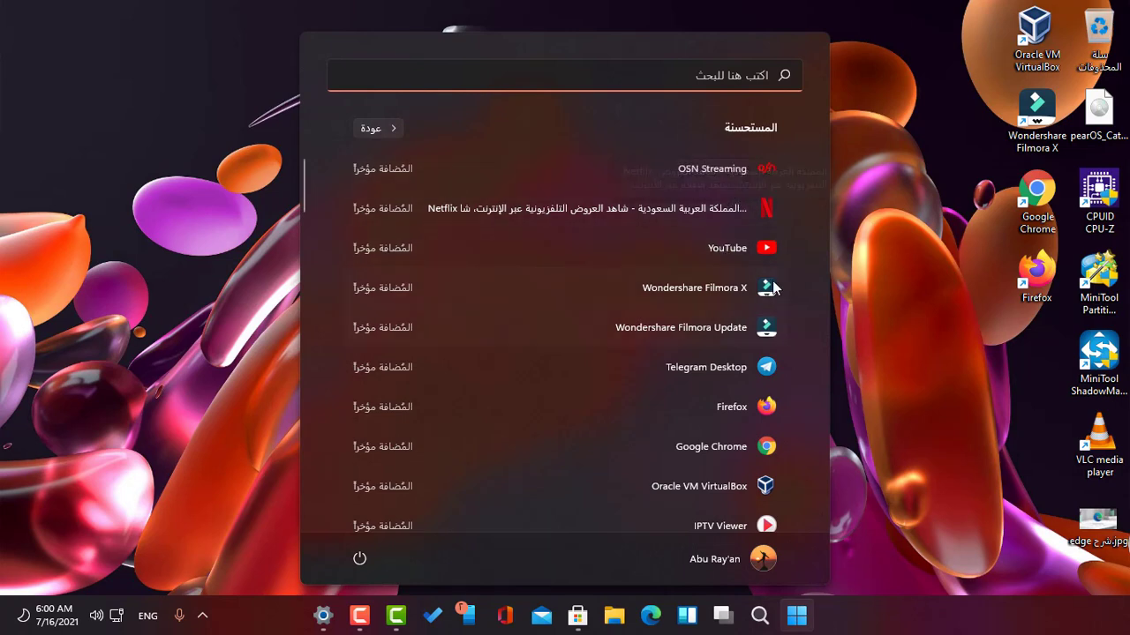
{"action": "scroll", "coordinate": [725, 395], "scroll_direction": "down", "scroll_amount": 5}
{"action": "scroll", "coordinate": [728, 393], "scroll_direction": "up", "scroll_amount": 5}
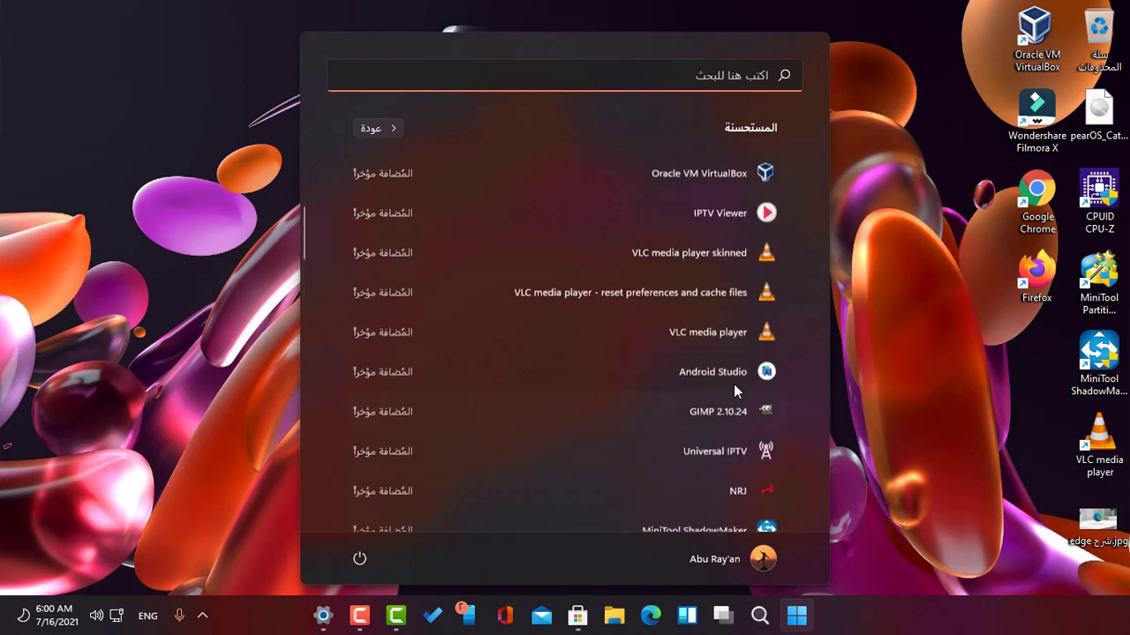
Find YouTube Music in Windows search with the query "mu", launch the app and close its window
{"action": "left_click", "coordinate": [706, 78]}
{"action": "type", "text": "m"}
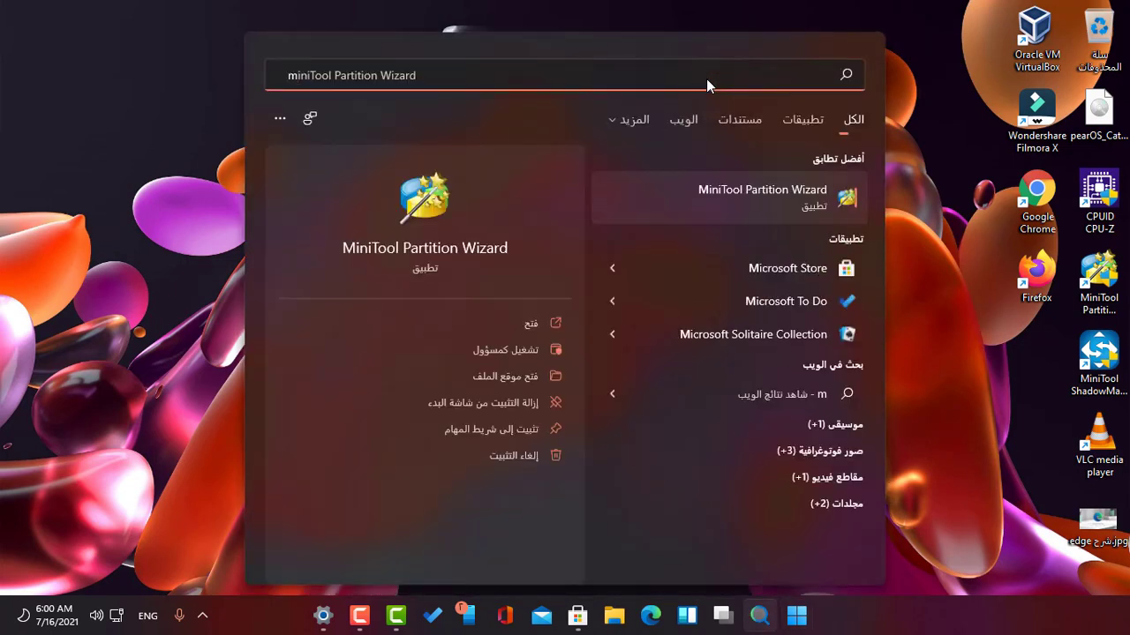
{"action": "key", "text": "BackSpace"}
{"action": "type", "text": "mu"}
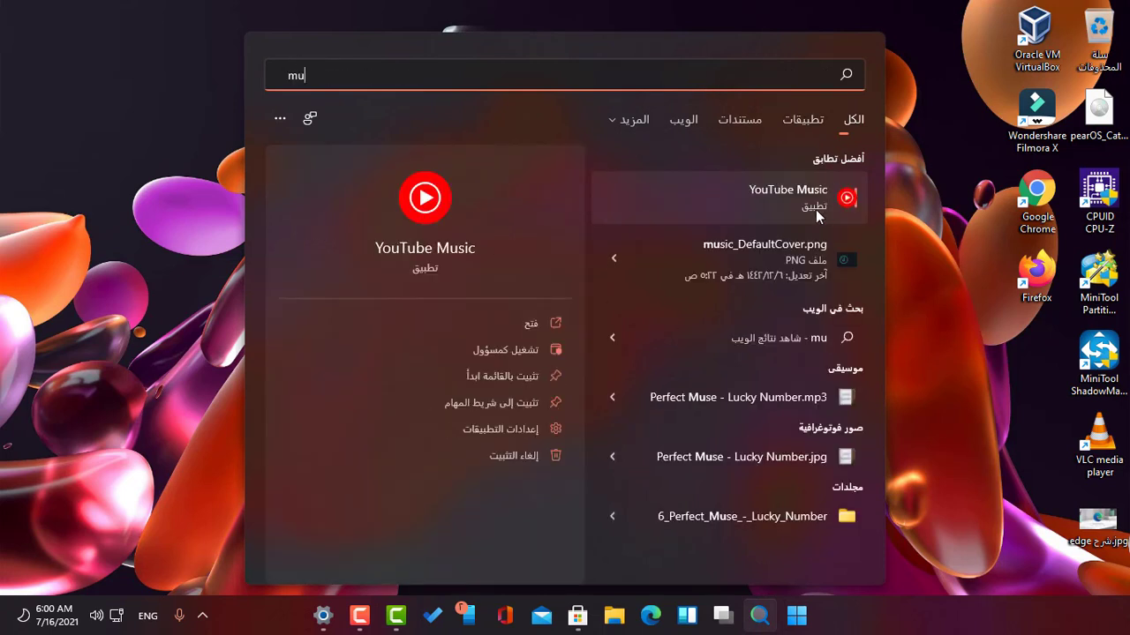
{"action": "left_click", "coordinate": [532, 325]}
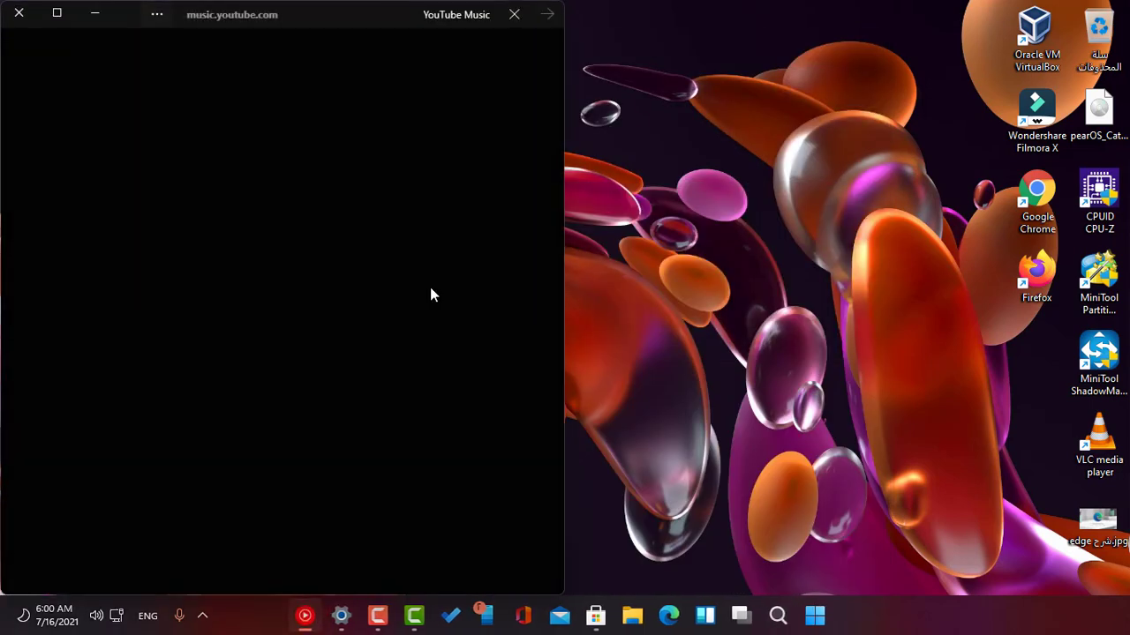
{"action": "left_click", "coordinate": [23, 16]}
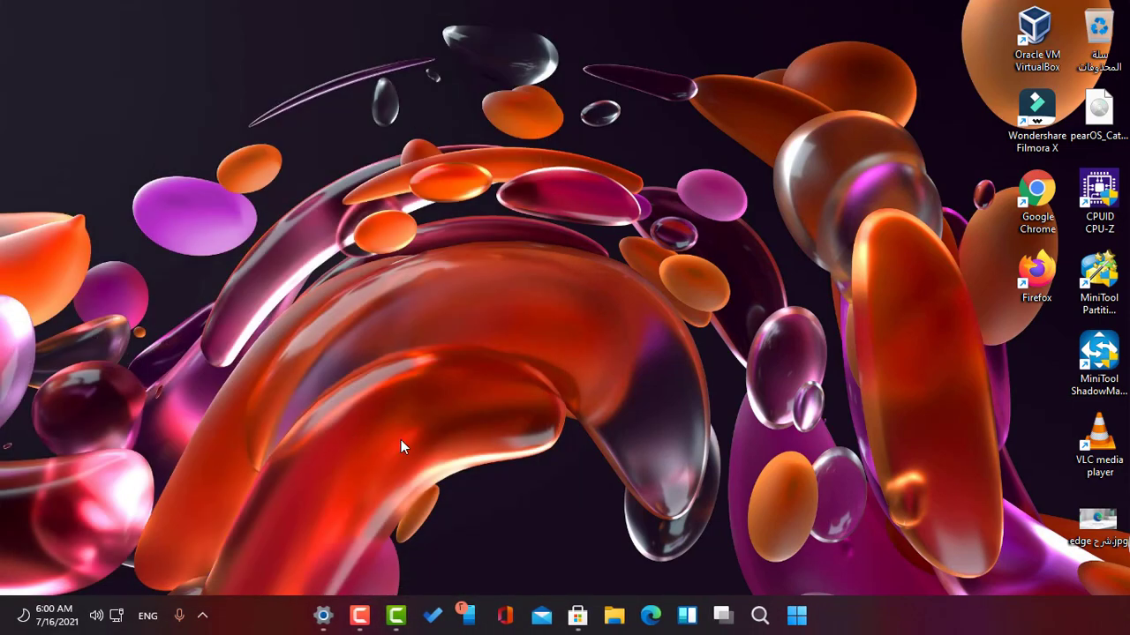
Switch to Microsoft Edge and load the Instagram site from the new tab page's quick links
{"action": "left_click", "coordinate": [650, 615]}
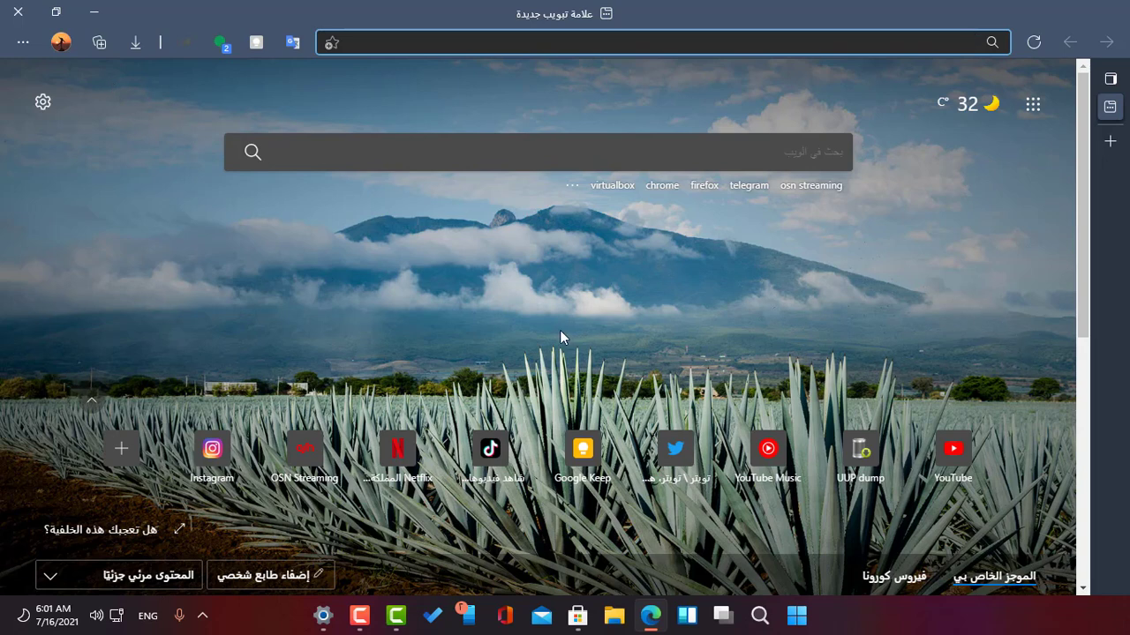
{"action": "left_click", "coordinate": [238, 433]}
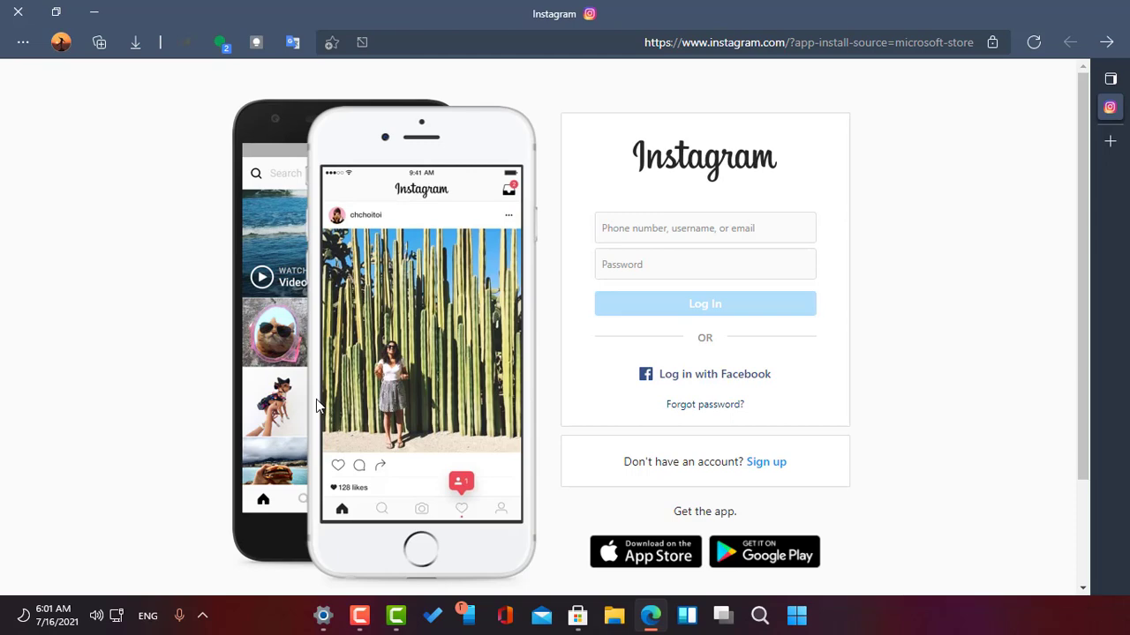
Search the web for "whatsapp" and open the WhatsApp Web page from the search results
{"action": "left_click", "coordinate": [710, 43]}
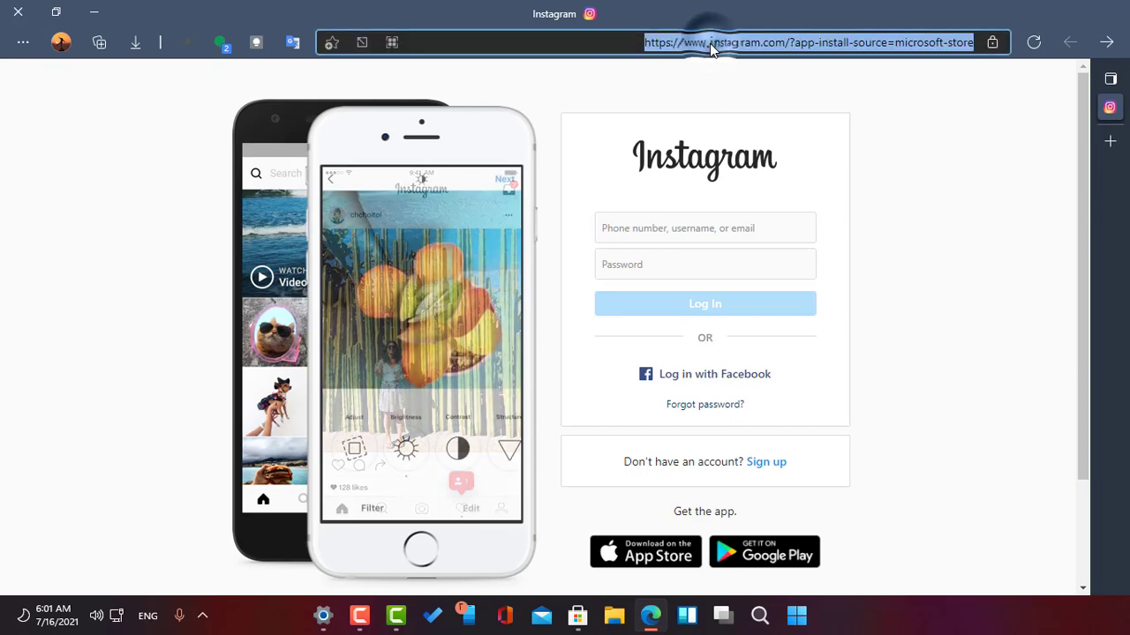
{"action": "type", "text": "w"}
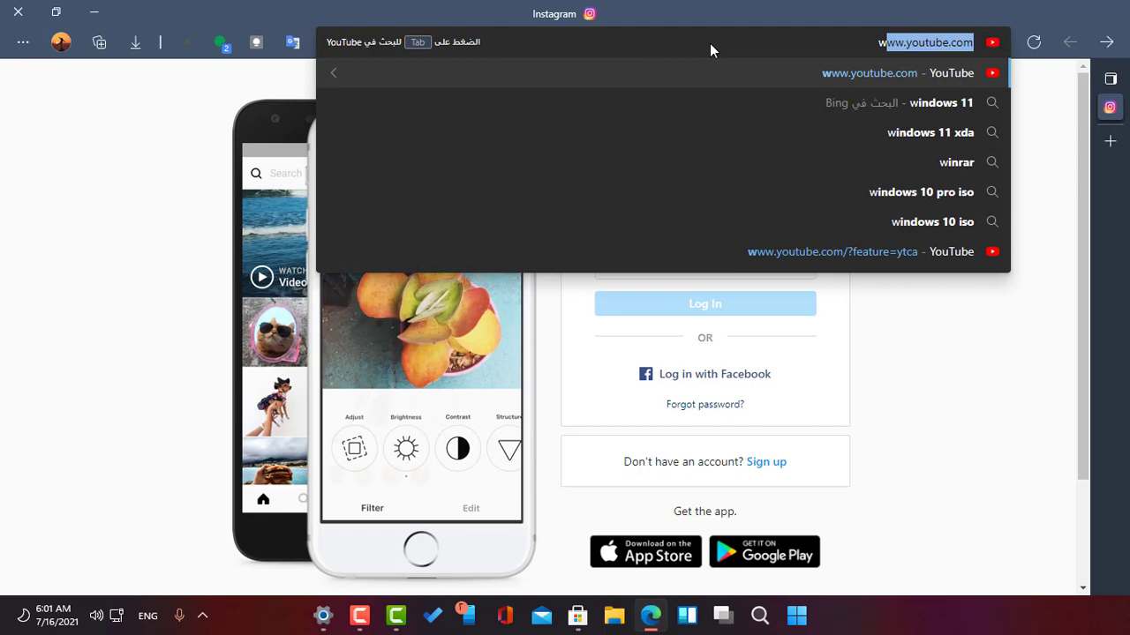
{"action": "type", "text": "hat"}
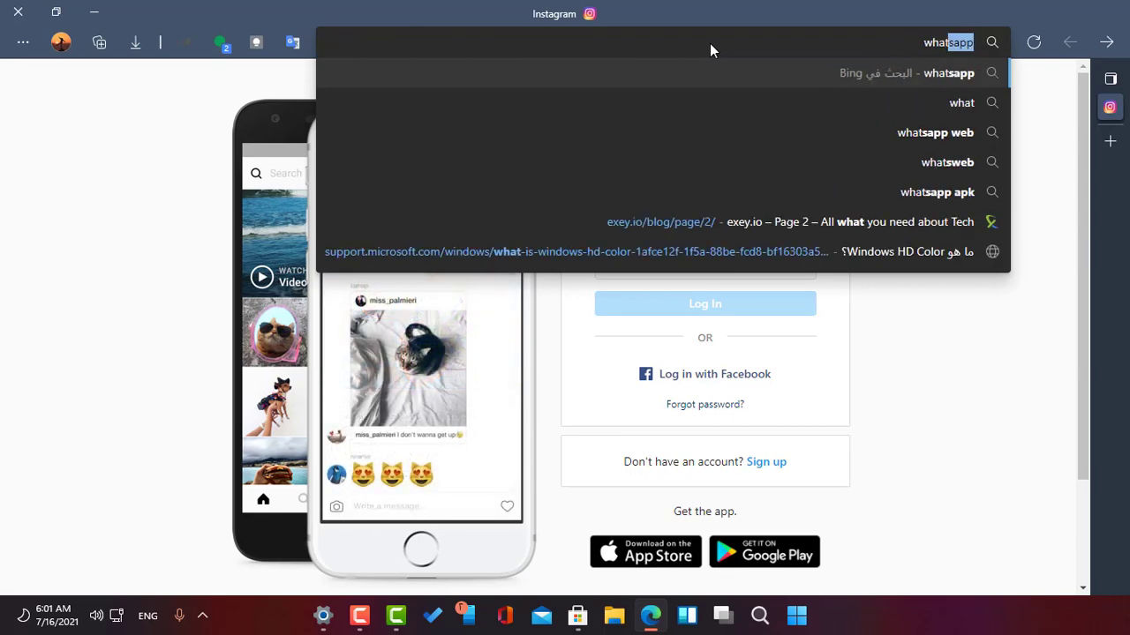
{"action": "key", "text": "Return"}
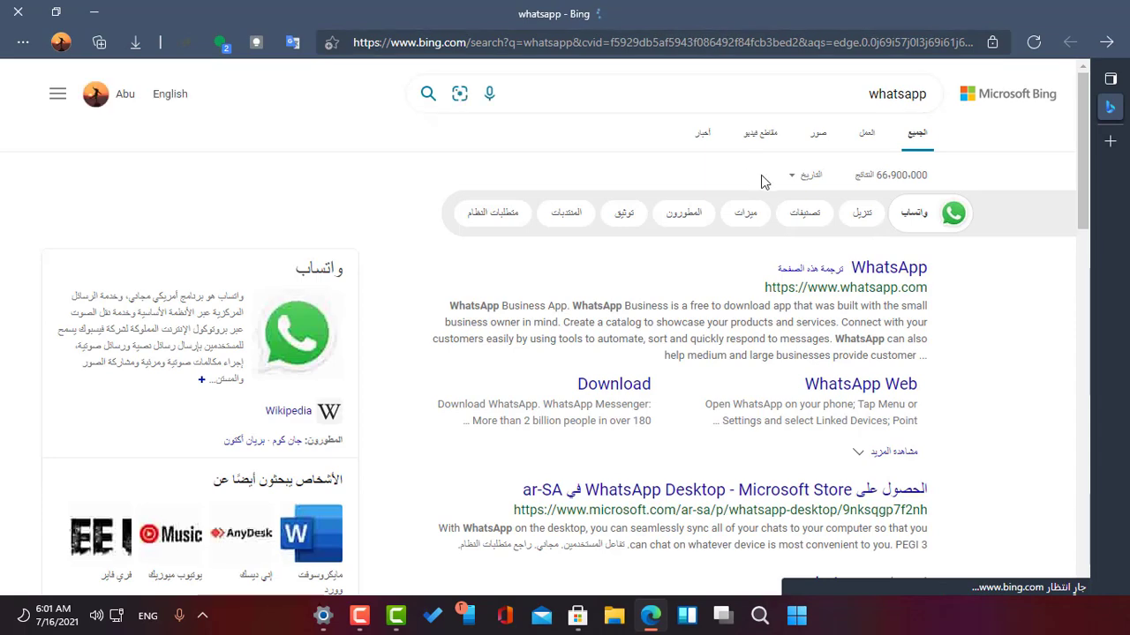
{"action": "left_click", "coordinate": [907, 268]}
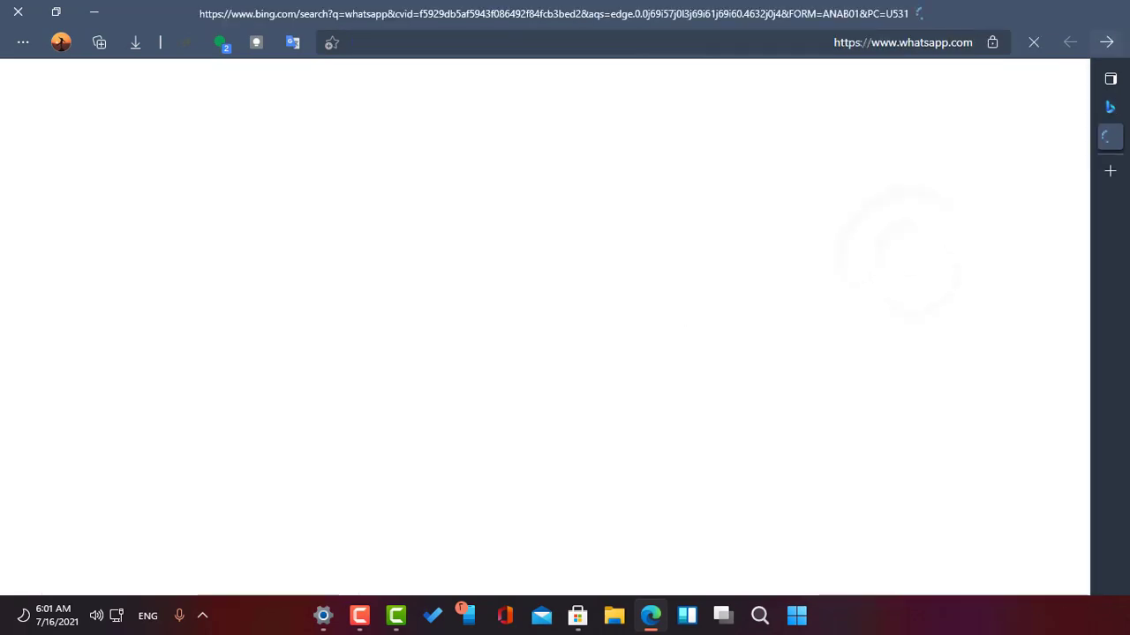
{"action": "key", "text": "alt+Left"}
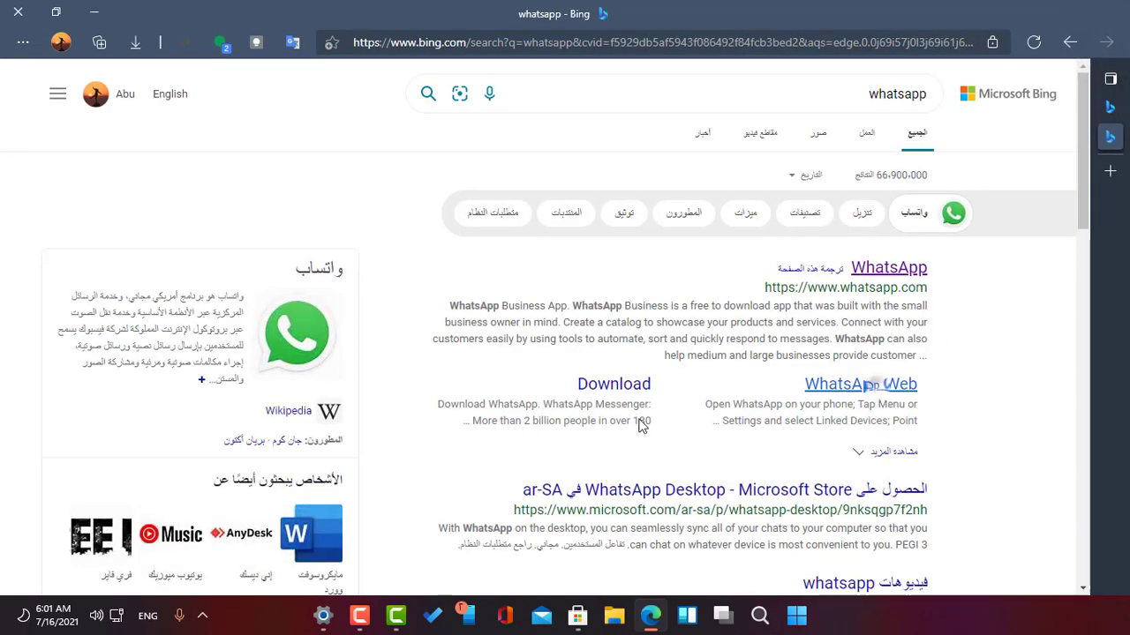
{"action": "left_click", "coordinate": [872, 385]}
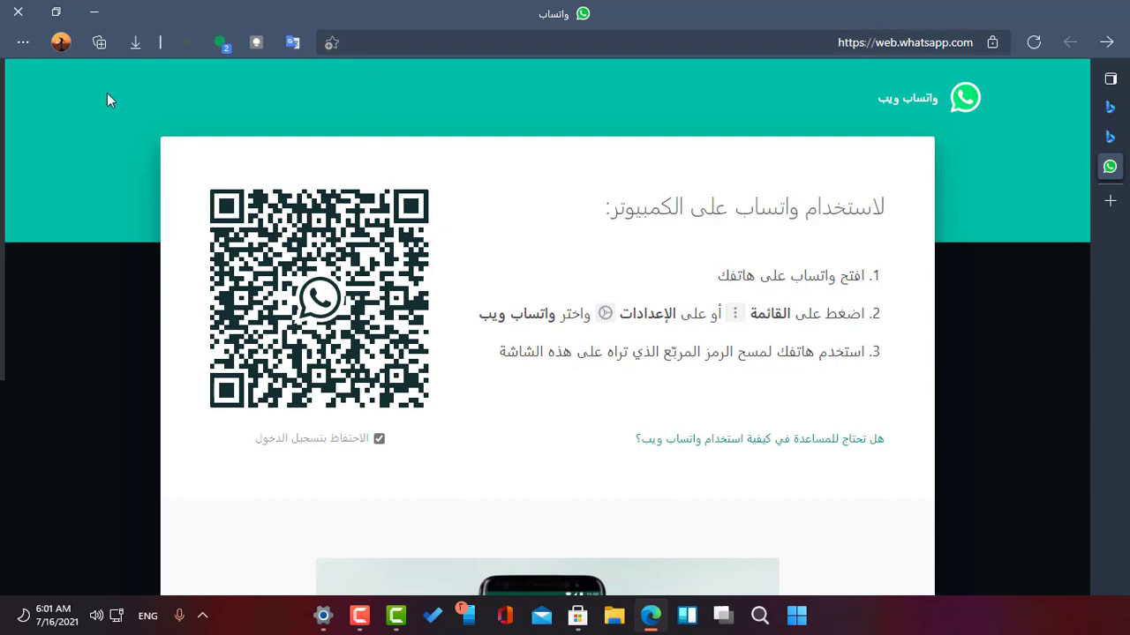
Install the WhatsApp Web site as an app under its suggested name and close the app window
{"action": "left_click", "coordinate": [23, 42]}
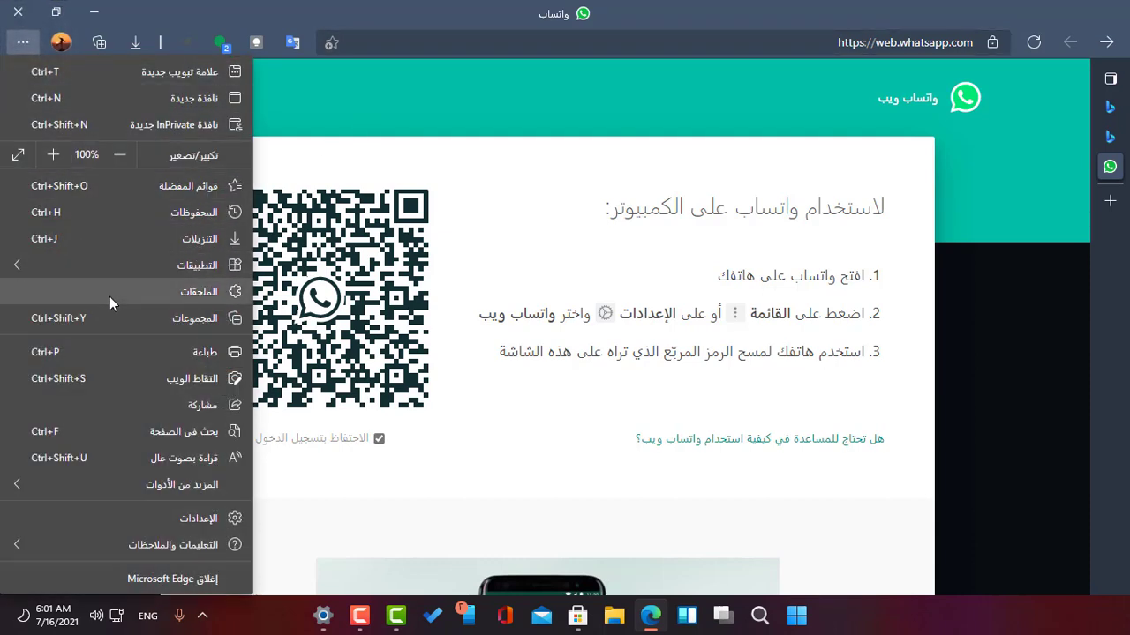
{"action": "mouse_move", "coordinate": [156, 275]}
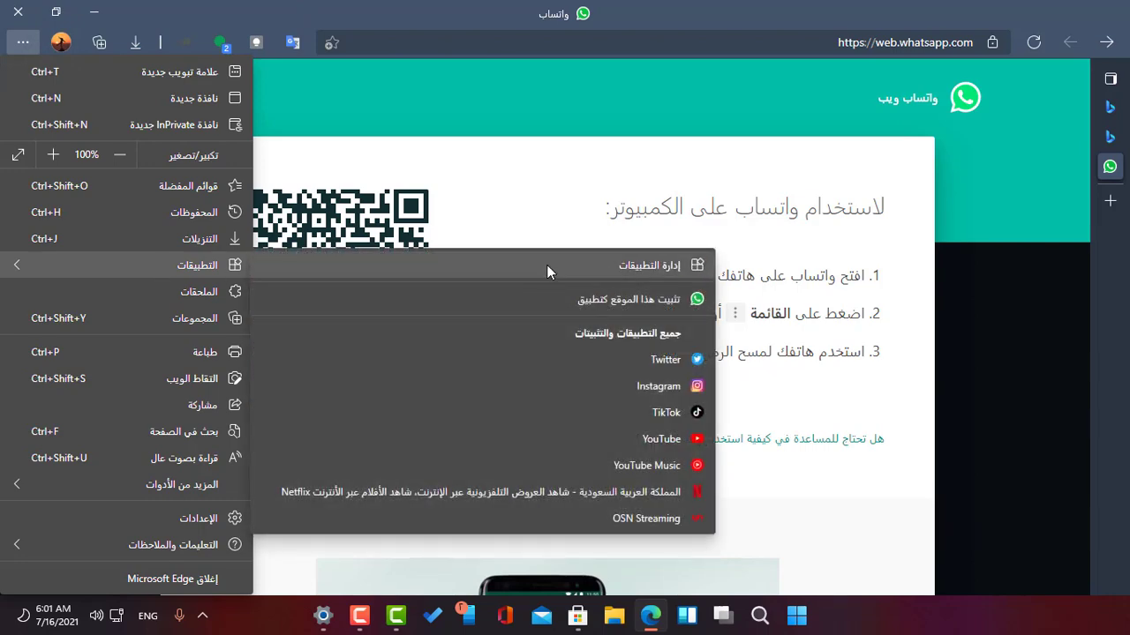
{"action": "left_click", "coordinate": [558, 300]}
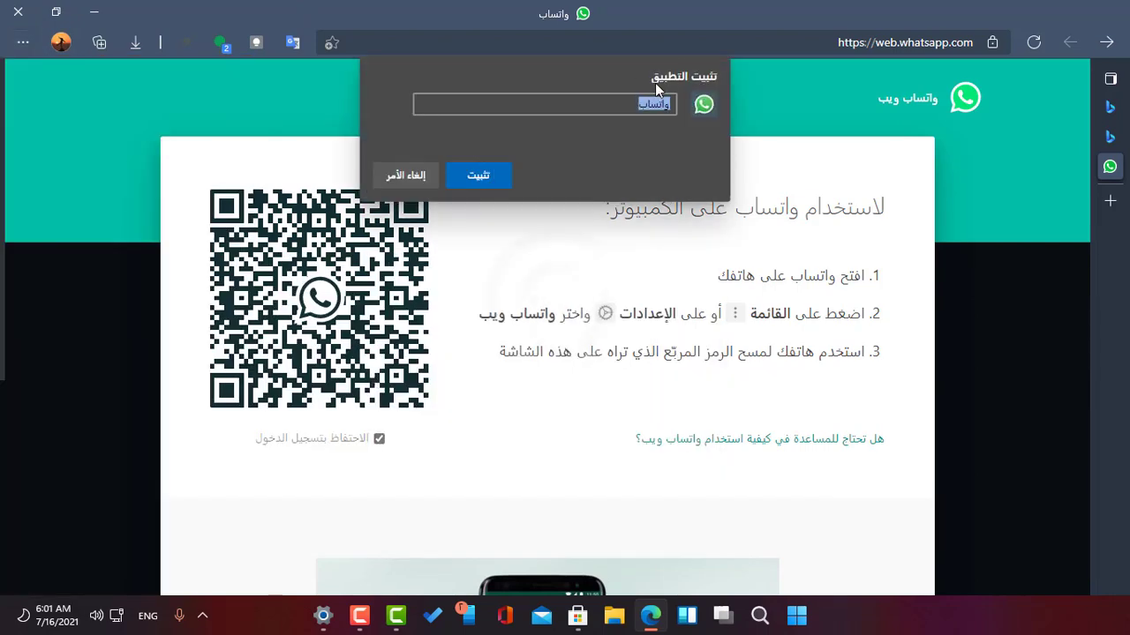
{"action": "left_click", "coordinate": [481, 181]}
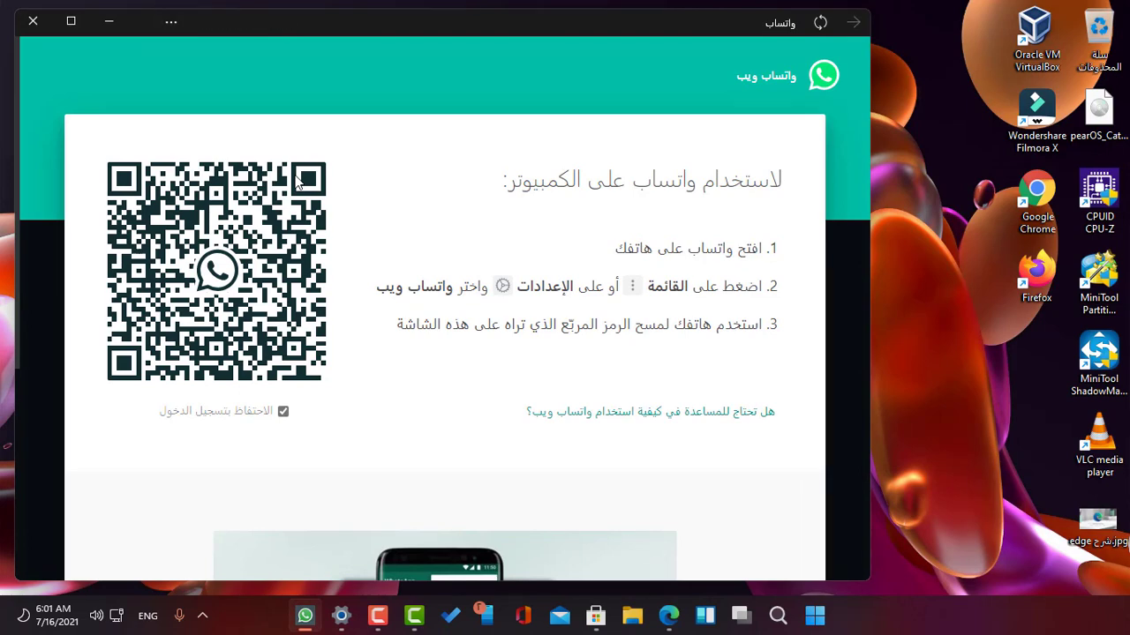
{"action": "left_click", "coordinate": [35, 20]}
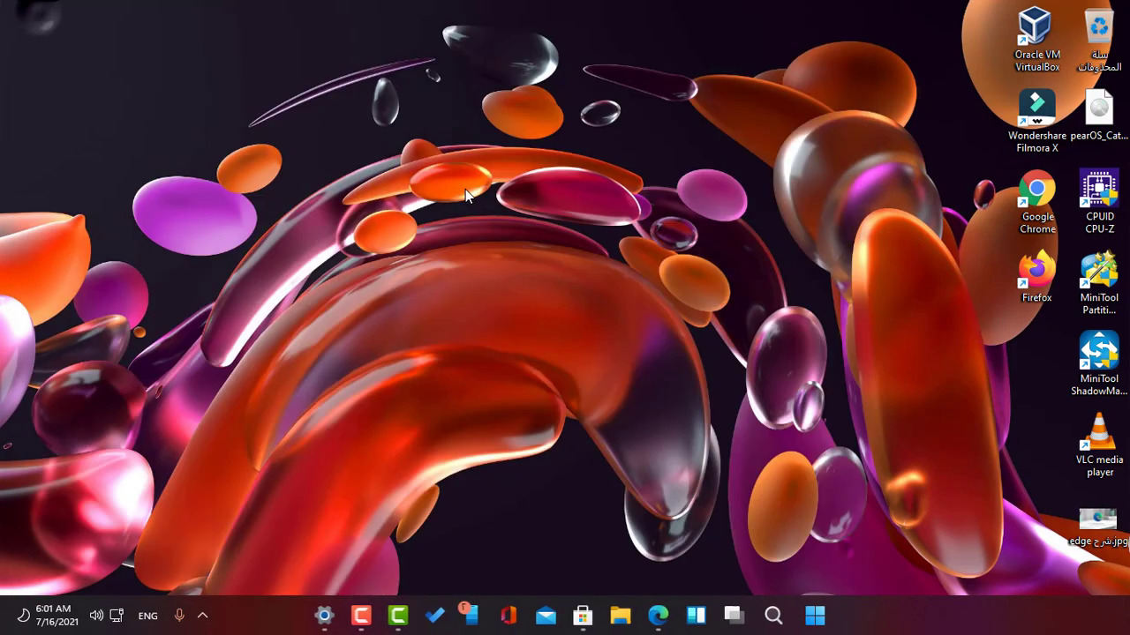